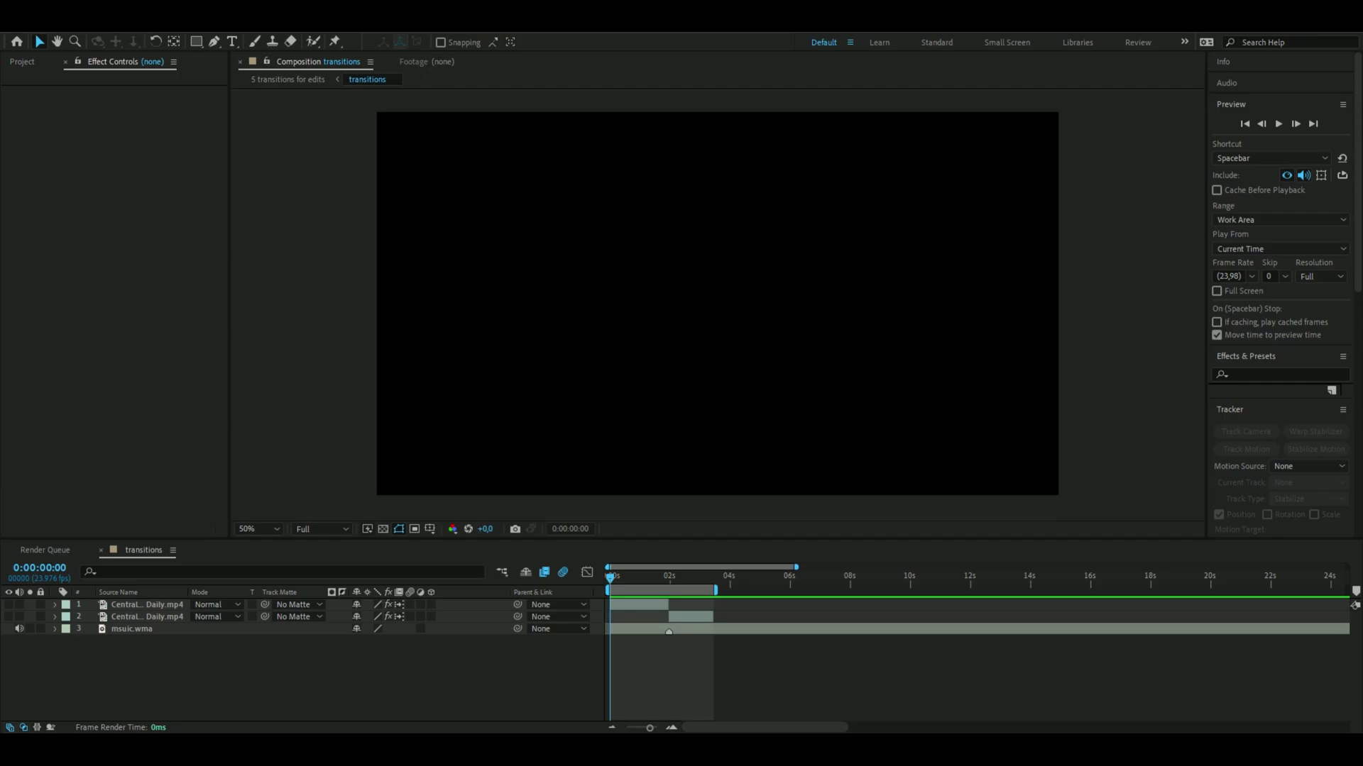
Make both video clip layers visible and preview the composition from the start
drag(9, 617, 9, 604)
mouse_move(614, 583)
mouse_down()
mouse_move(699, 580)
mouse_move(595, 577)
mouse_up()
key(space)
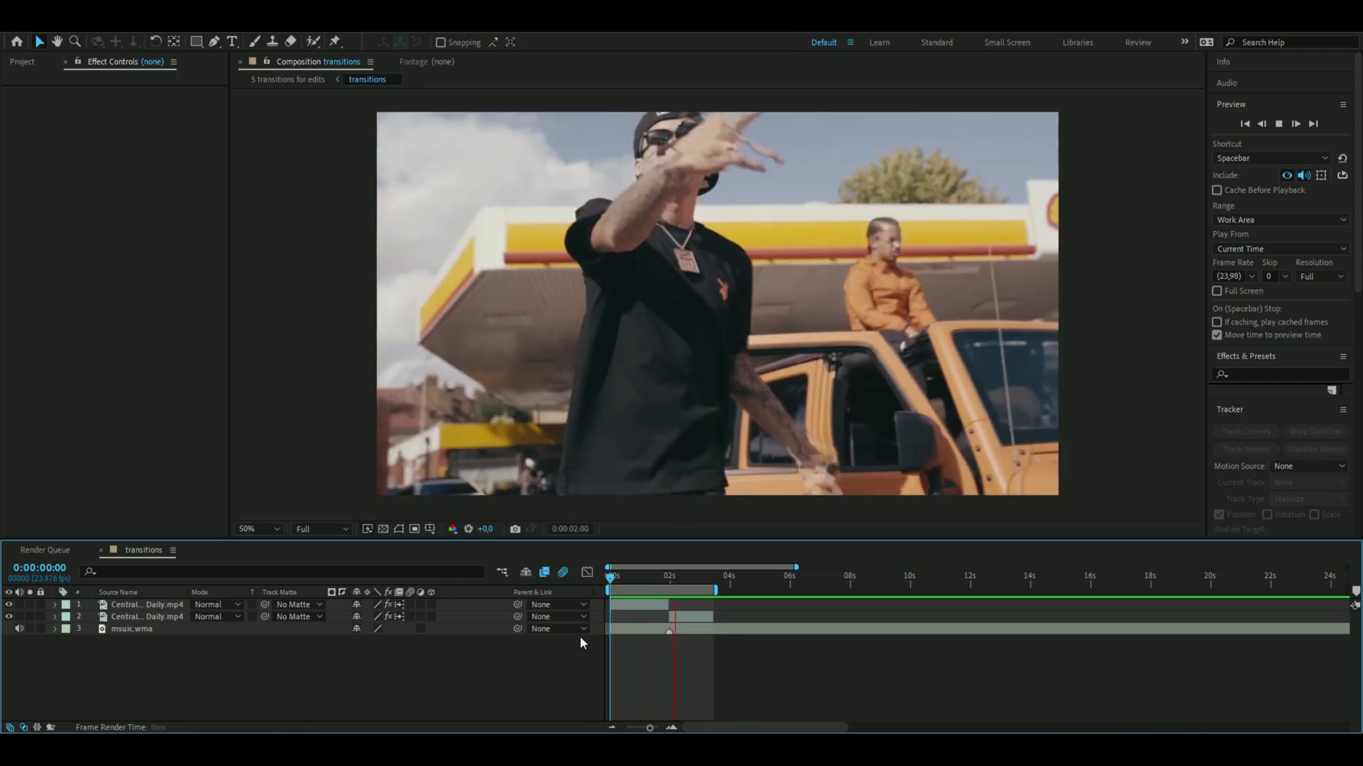
click(639, 578)
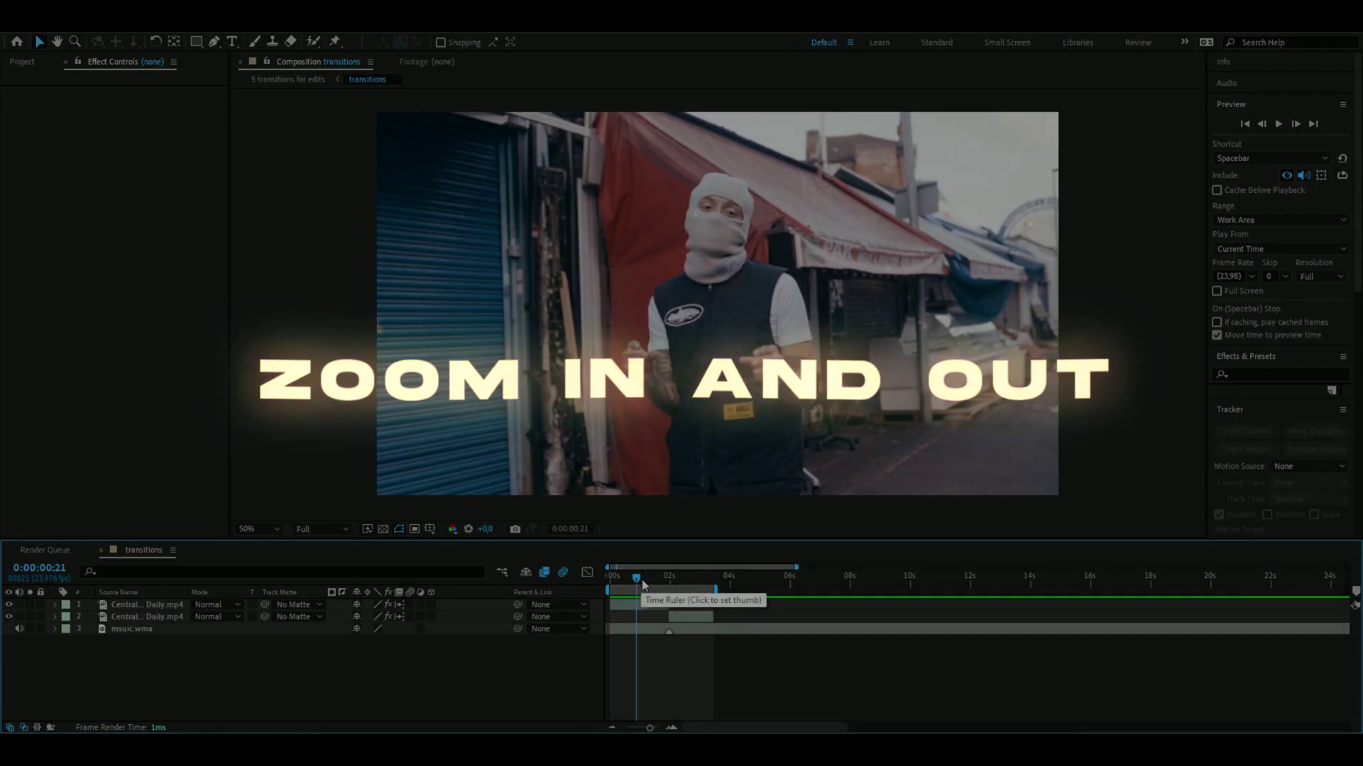
Create an adjustment layer above the clips and apply the Transform effect to it
click(613, 582)
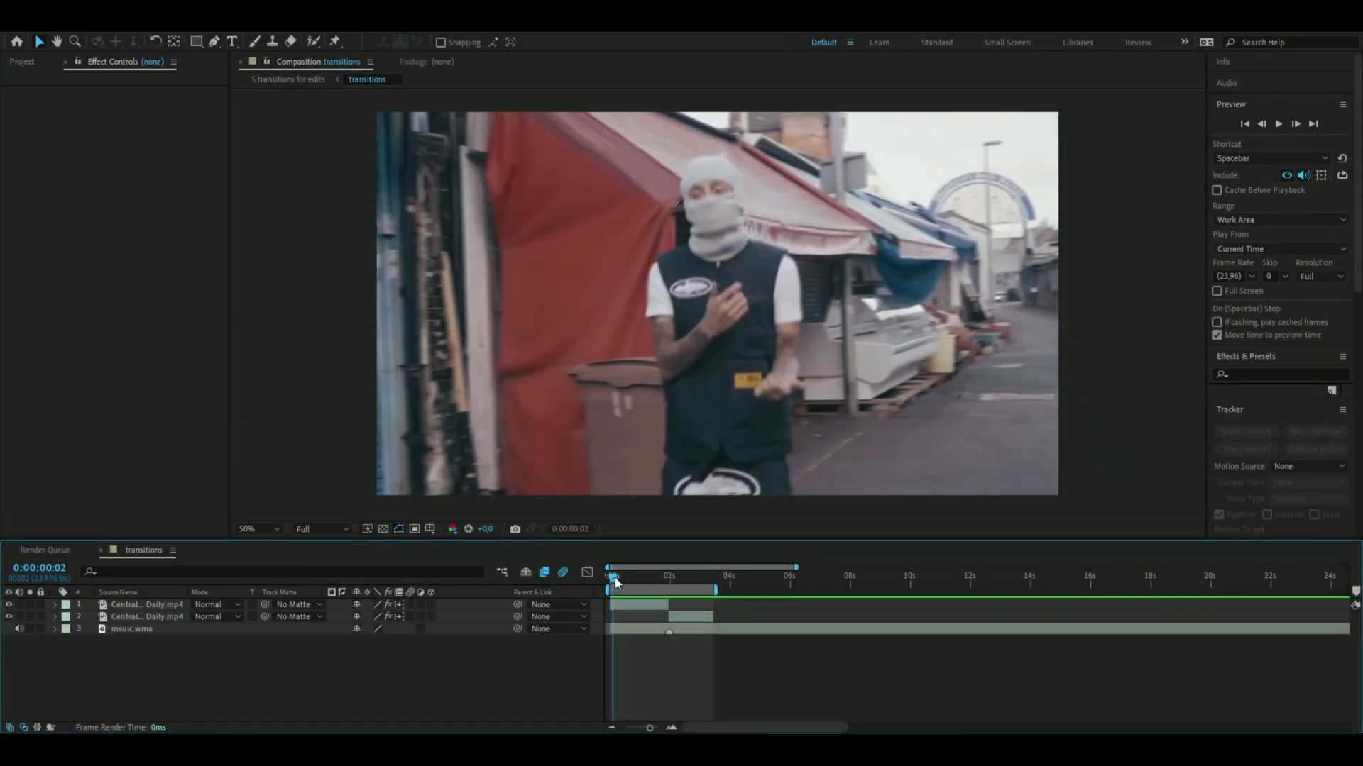
mouse_move(614, 582)
mouse_down()
mouse_move(706, 577)
mouse_move(611, 578)
mouse_up()
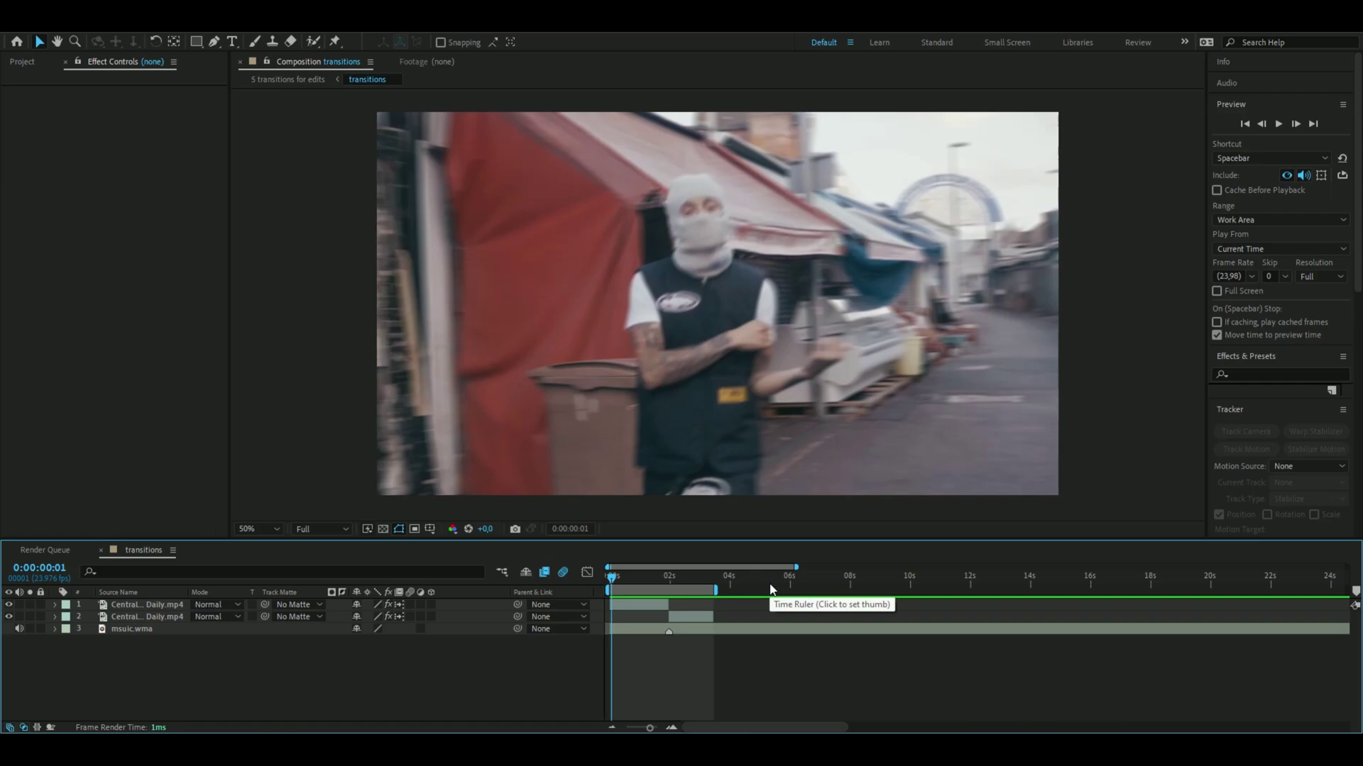
key(ctrl+alt+y)
key(ctrl+space)
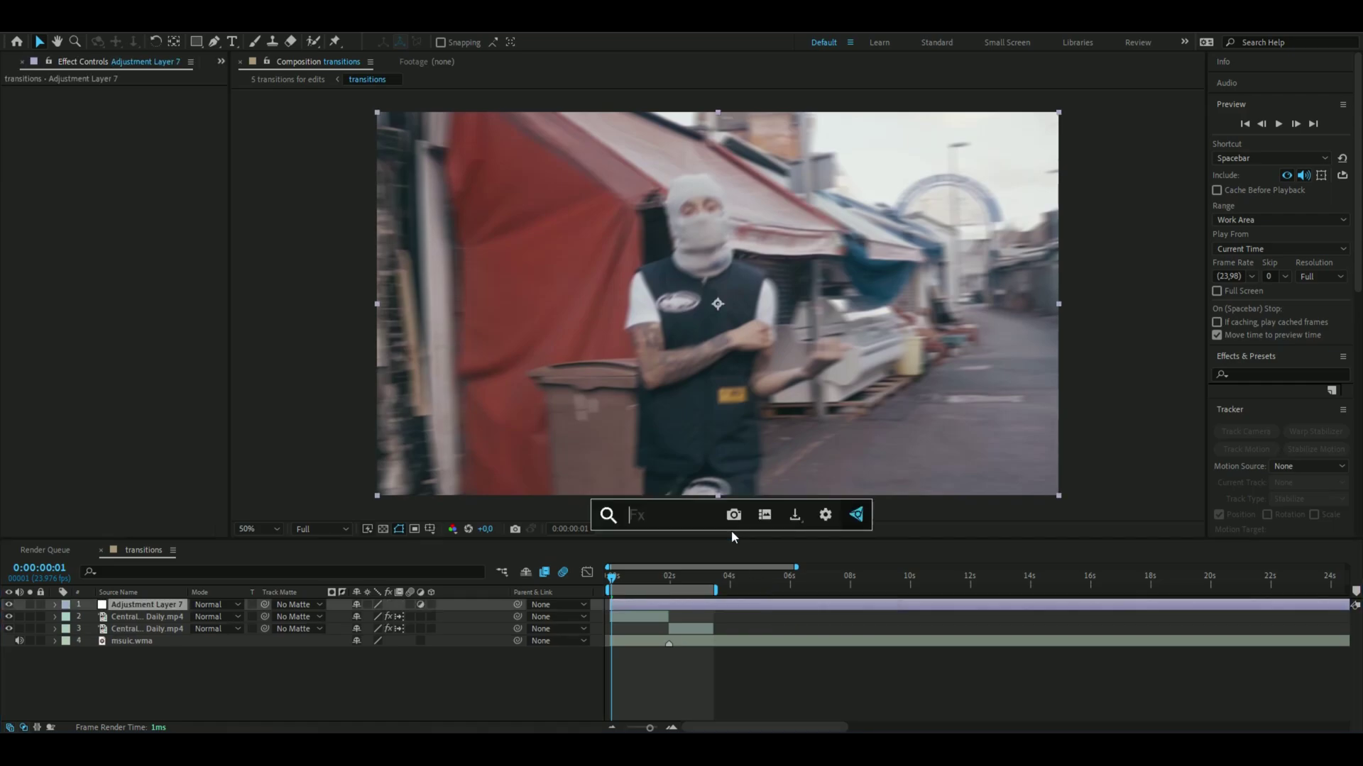
text(tr)
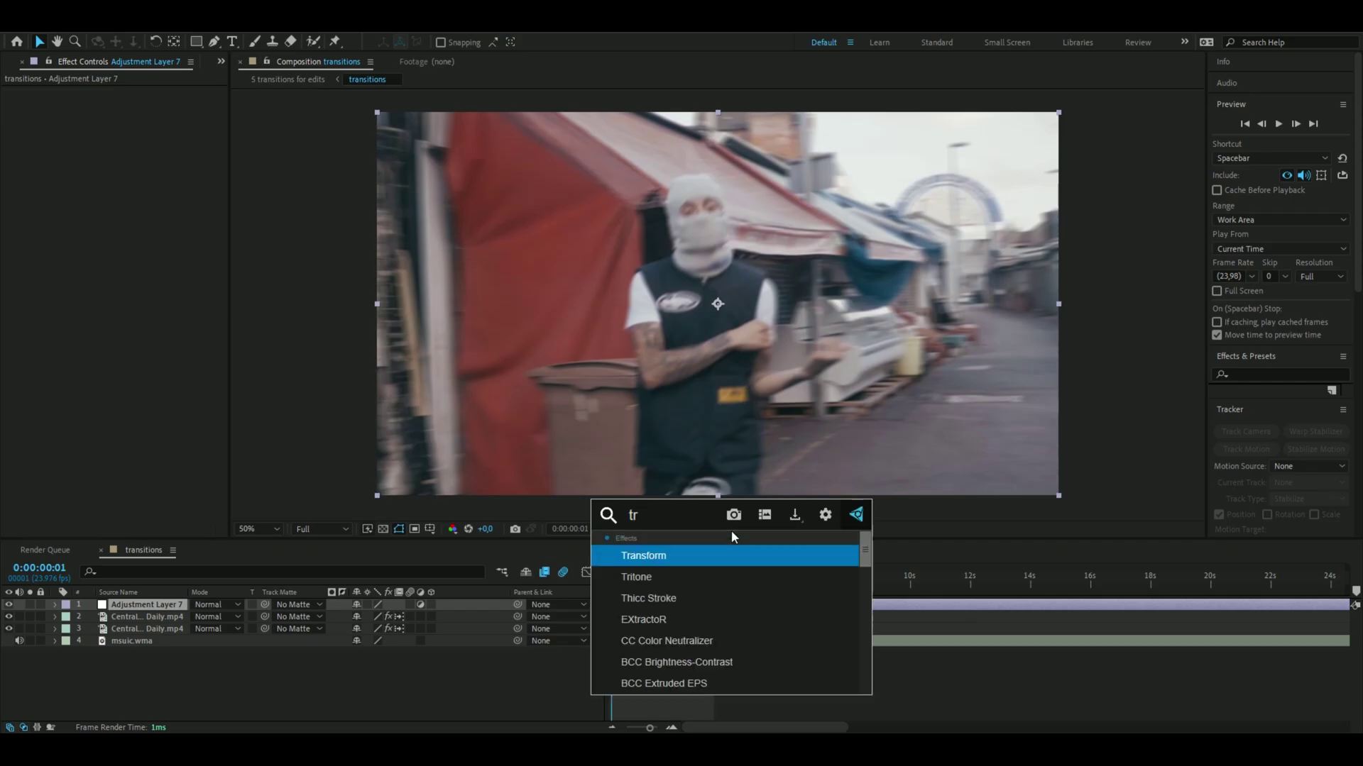
key(Return)
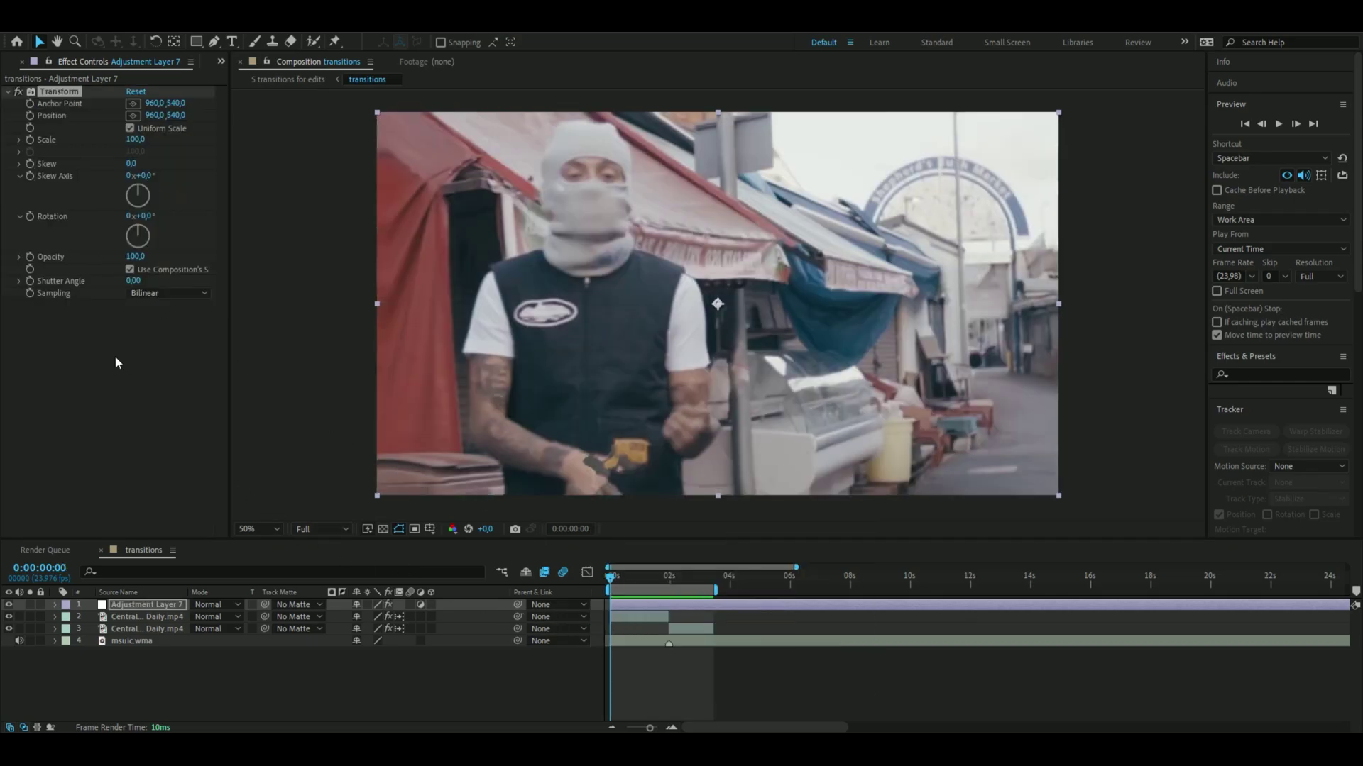
Keyframe the Transform effect's Scale at 100 on the first frame and move the playhead to the cut between the clips
click(30, 140)
scroll(668, 579, up, 2)
drag(656, 577, 668, 578)
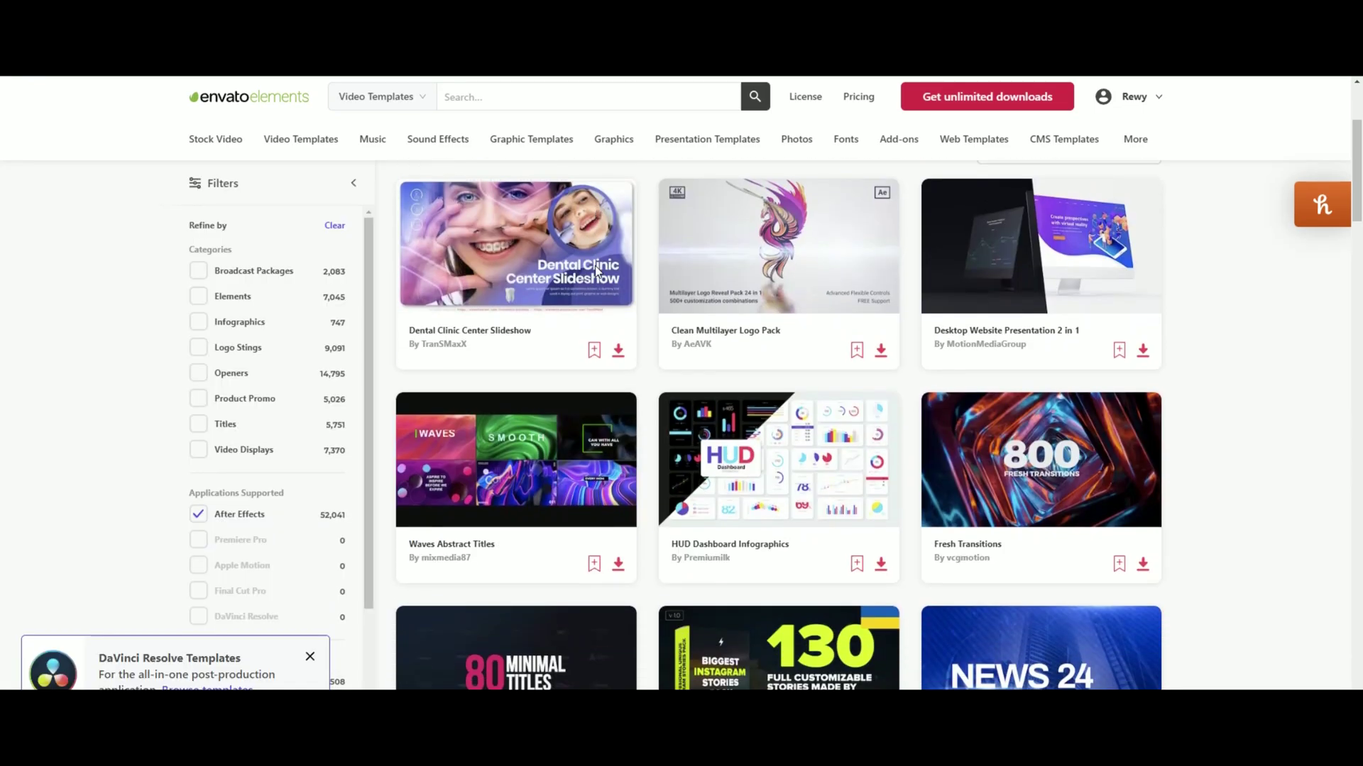
Switch to Envato Elements and browse its After Effects video templates, game sound effects, graphics and fonts
scroll(595, 273, down, 5)
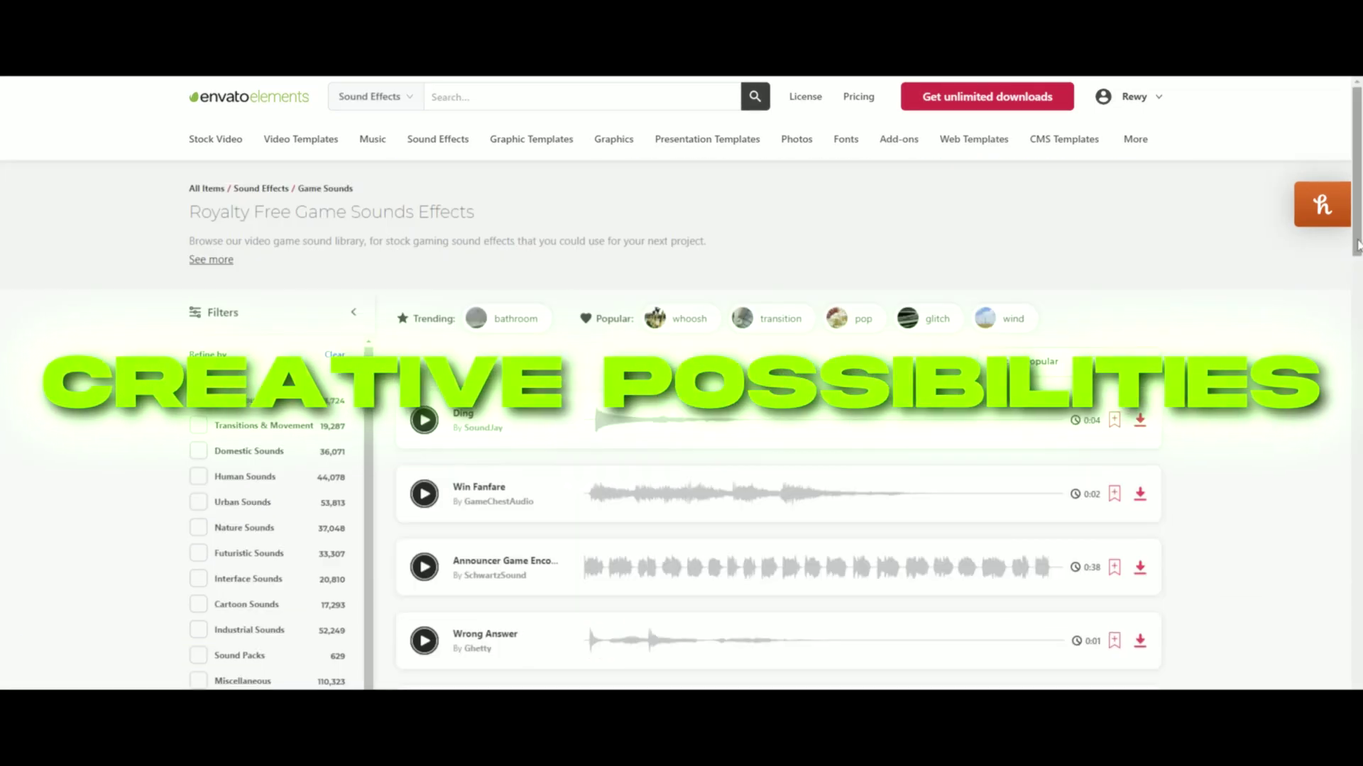
scroll(682, 426, down, 3)
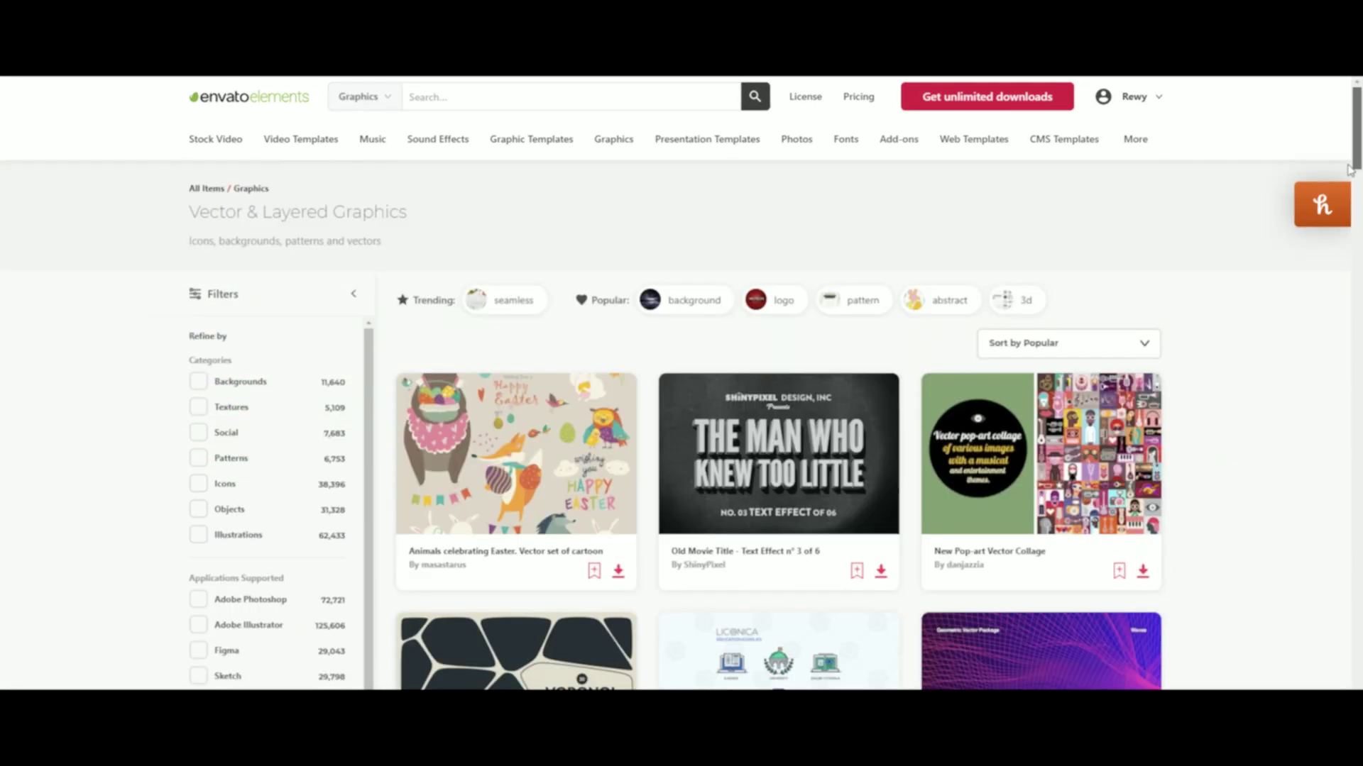
drag(1348, 169, 1346, 227)
scroll(1346, 227, down, 6)
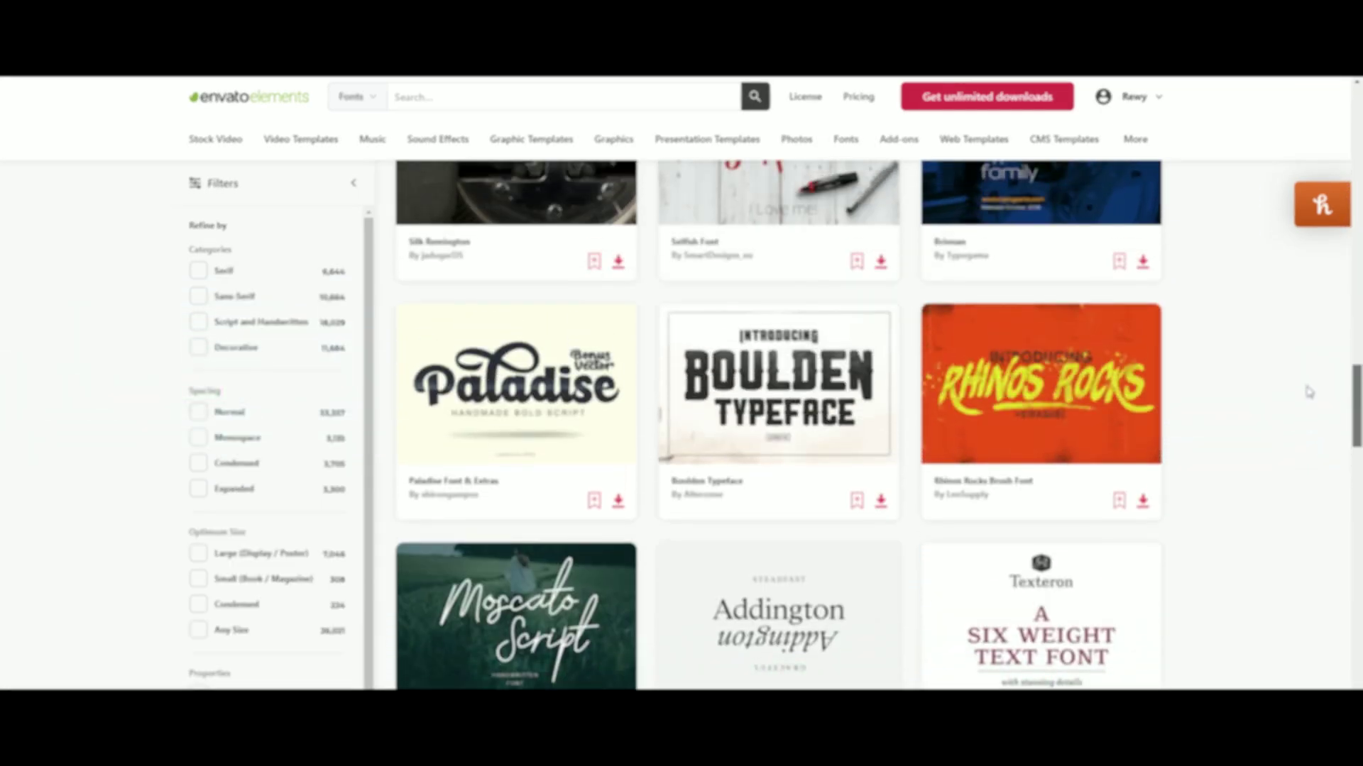
scroll(1311, 366, up, 3)
scroll(1310, 366, up, 20)
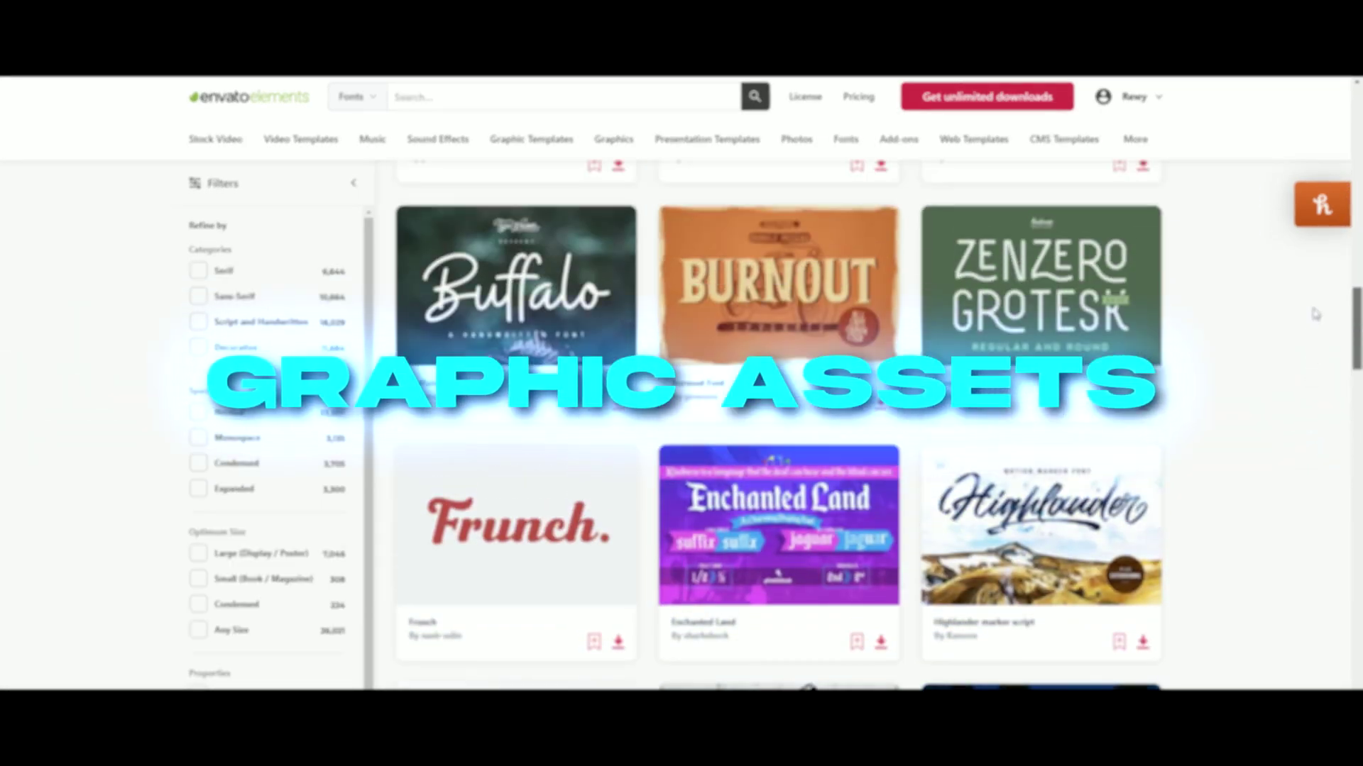
scroll(1311, 366, up, 10)
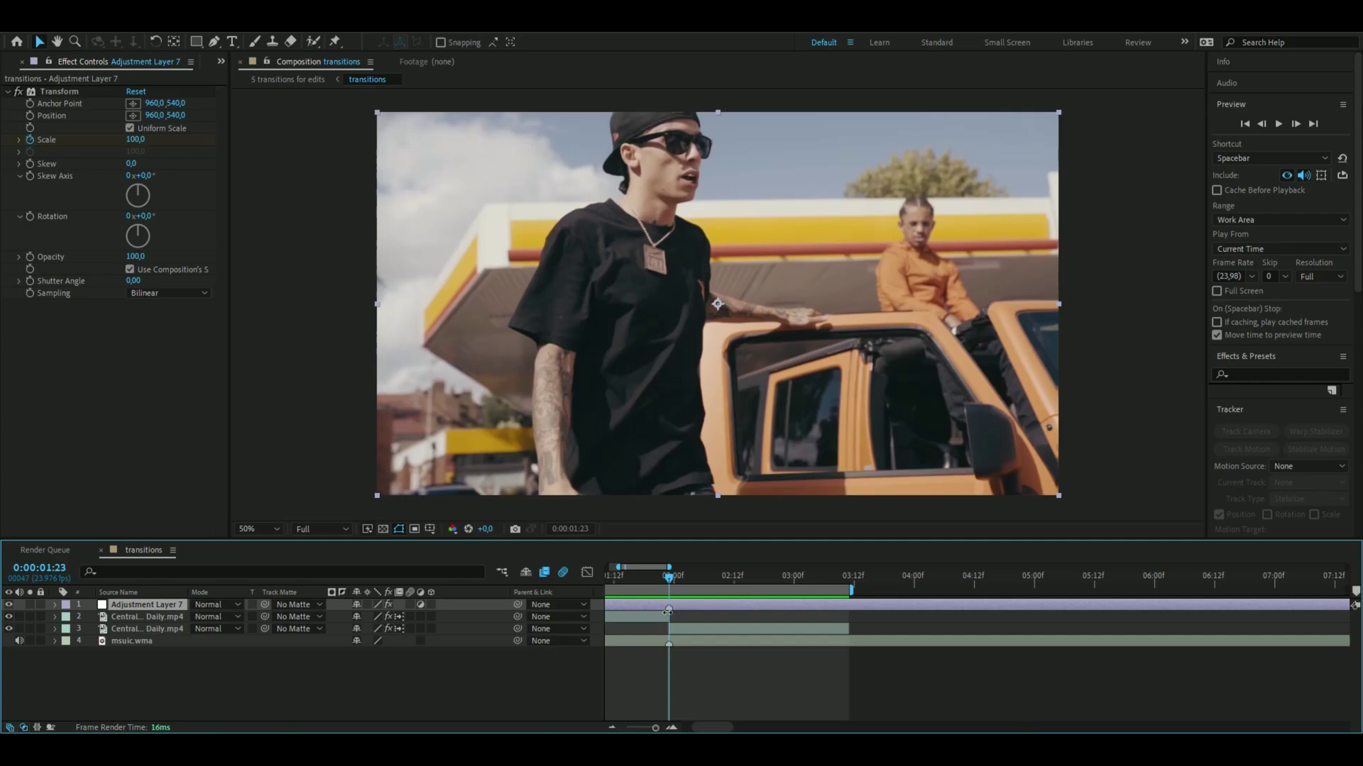
Keyframe the Transform effect's Scale at 300 at 0:00:01:23 and back to 100 at 0:00:03:11
click(135, 139)
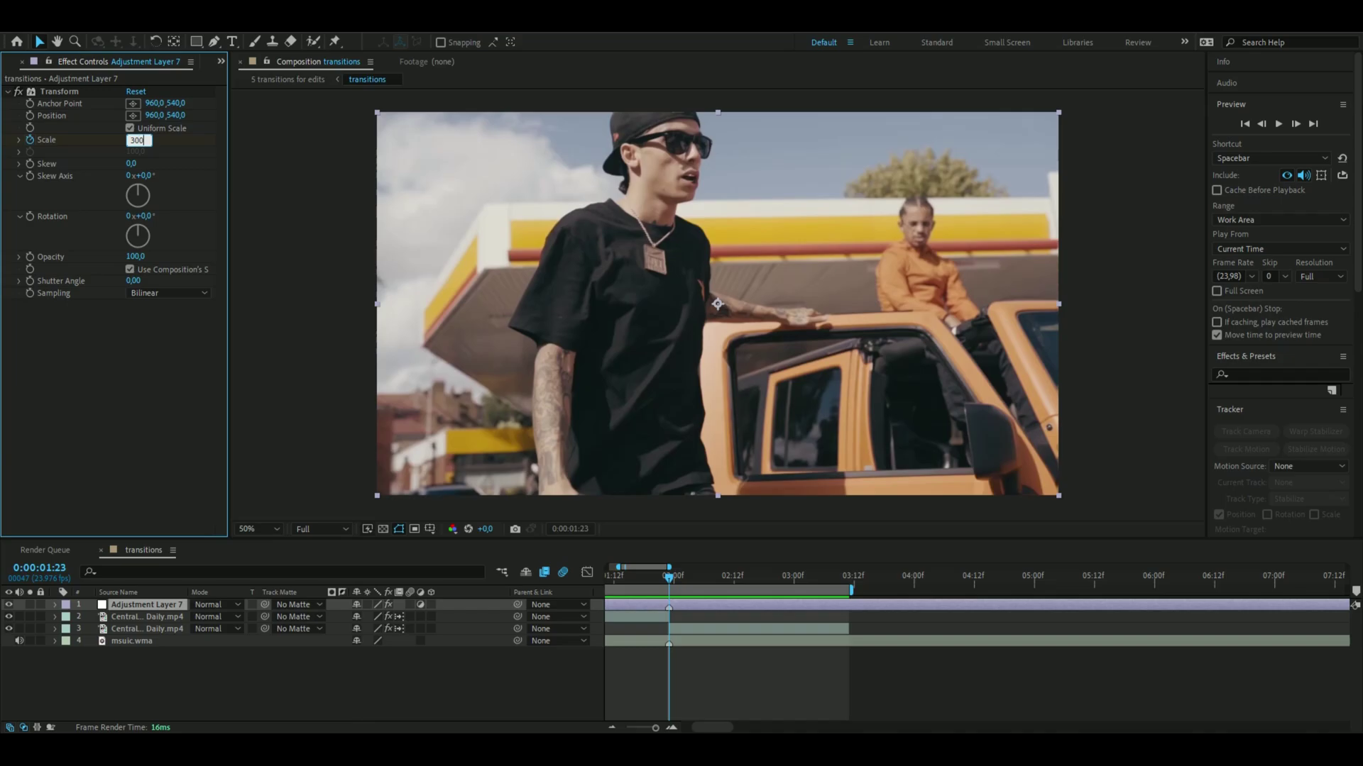
key(Return)
key(space)
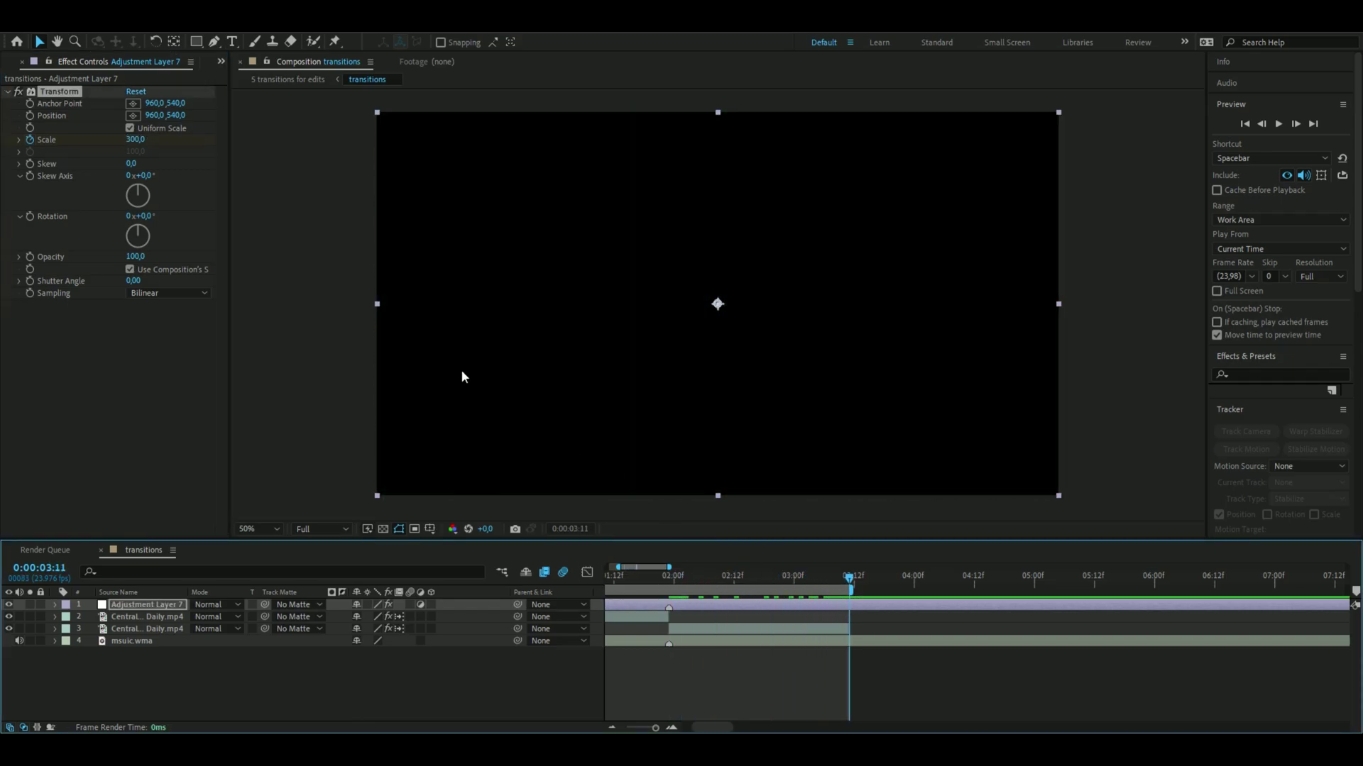
click(133, 140)
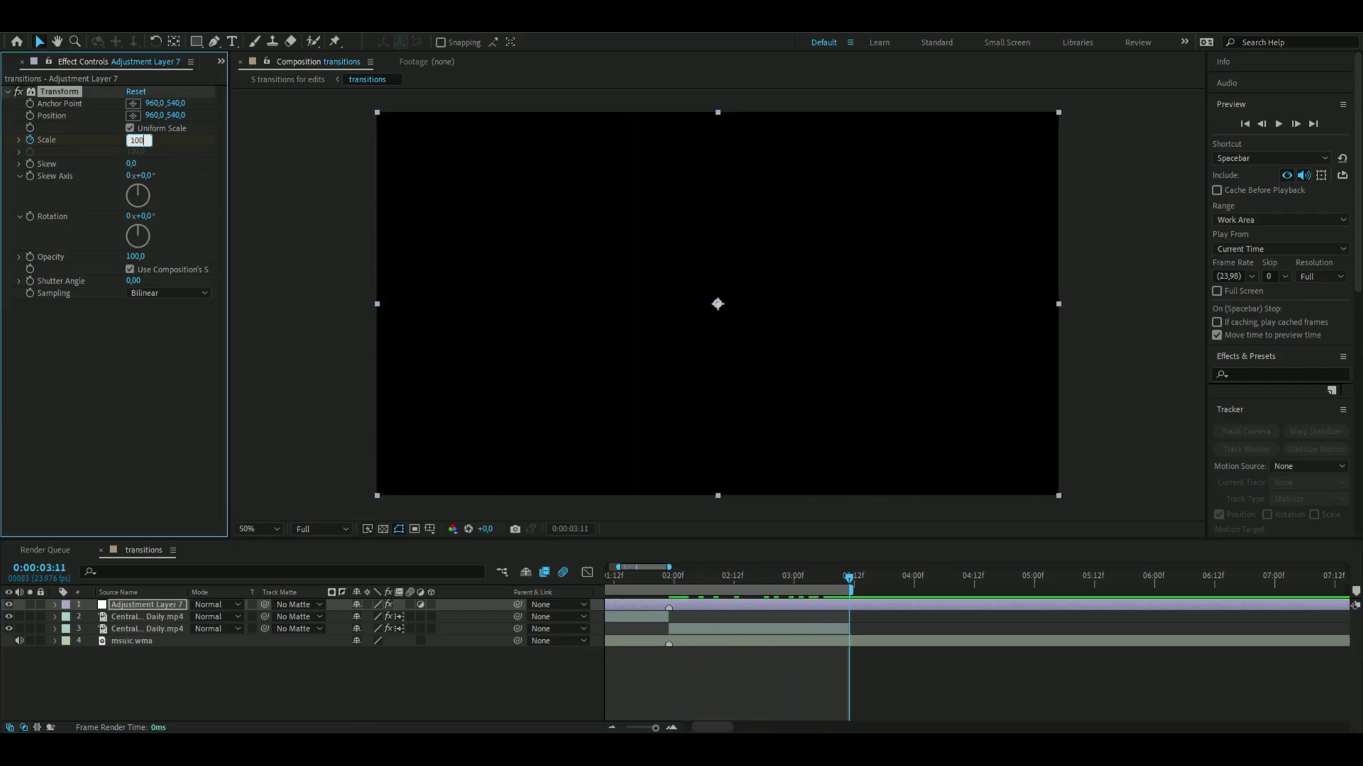
key(Return)
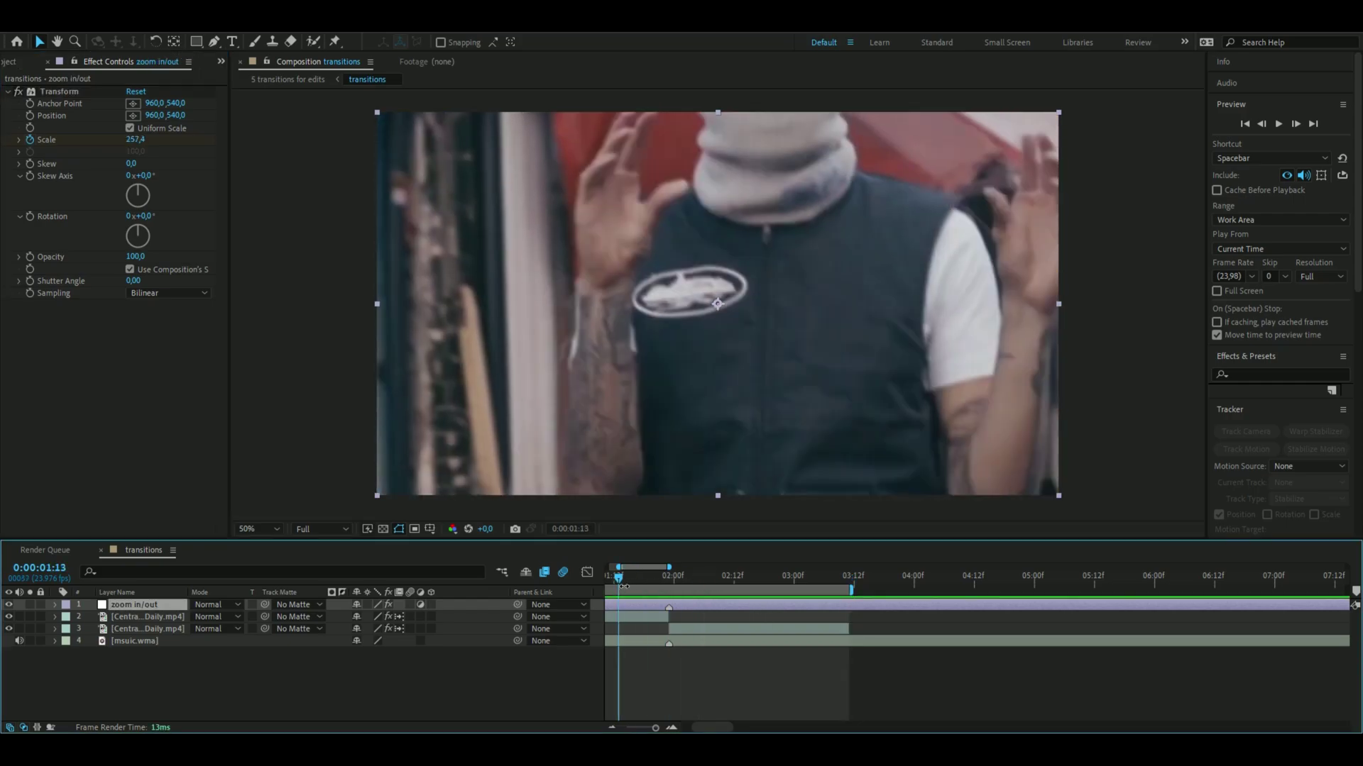
Reveal the zoom in/out layer's Transform properties and apply Easy Ease to all three Scale keyframes
click(56, 605)
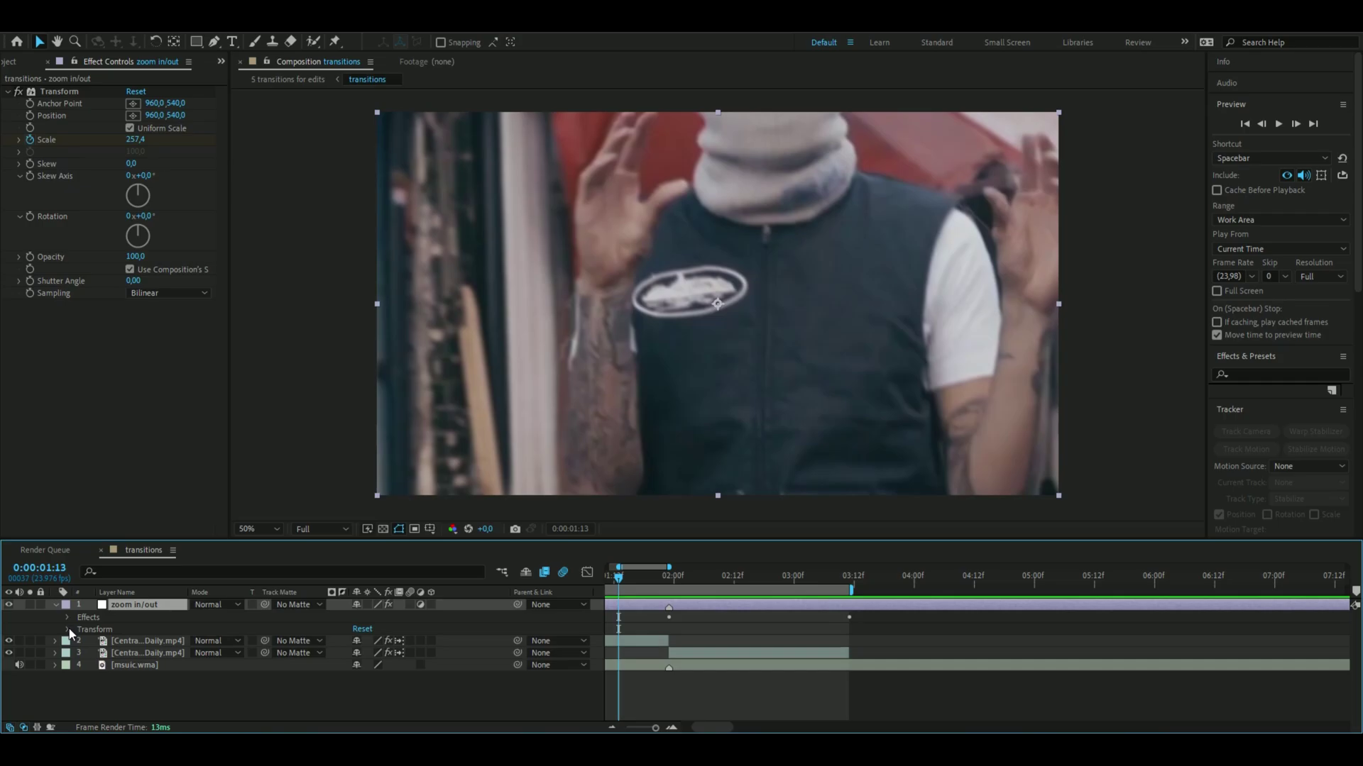
click(68, 617)
click(79, 630)
click(612, 727)
click(611, 727)
drag(619, 579, 523, 581)
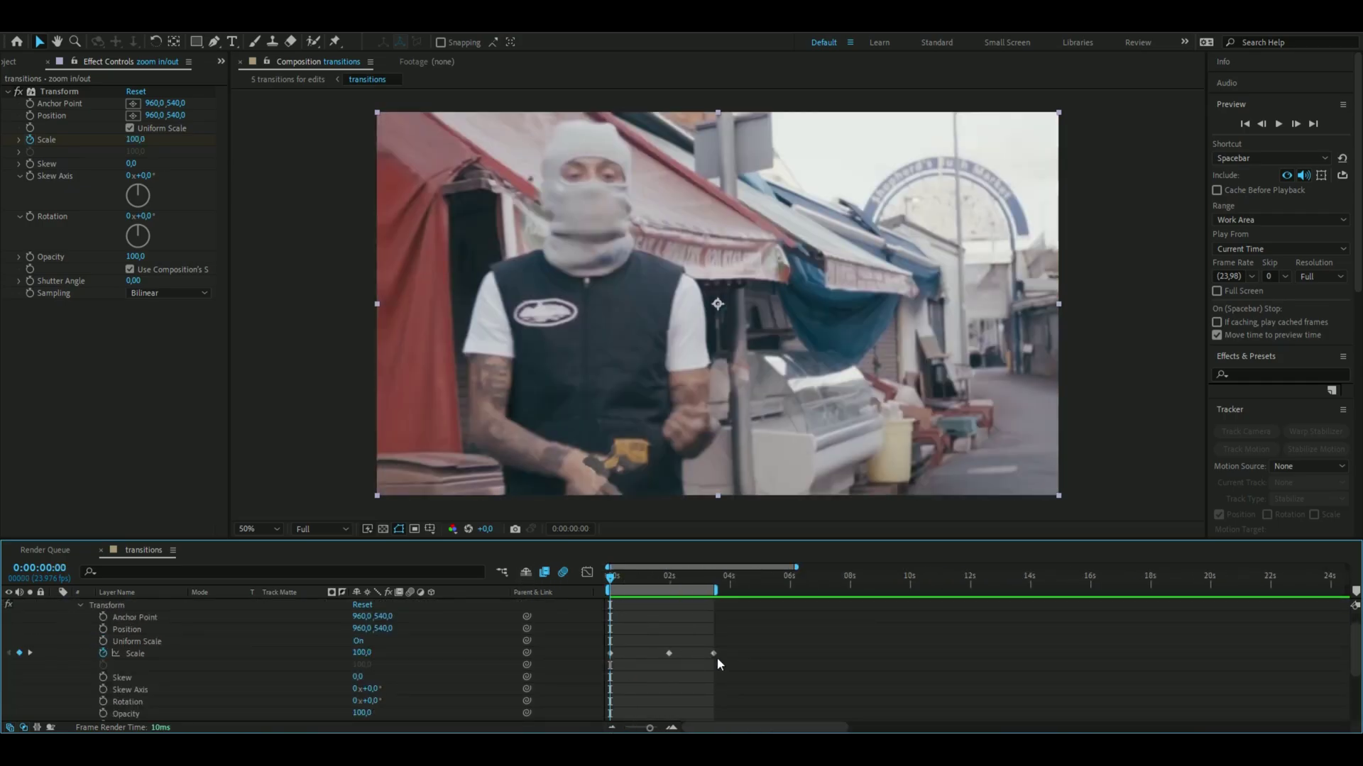
drag(726, 637, 608, 664)
key(F9)
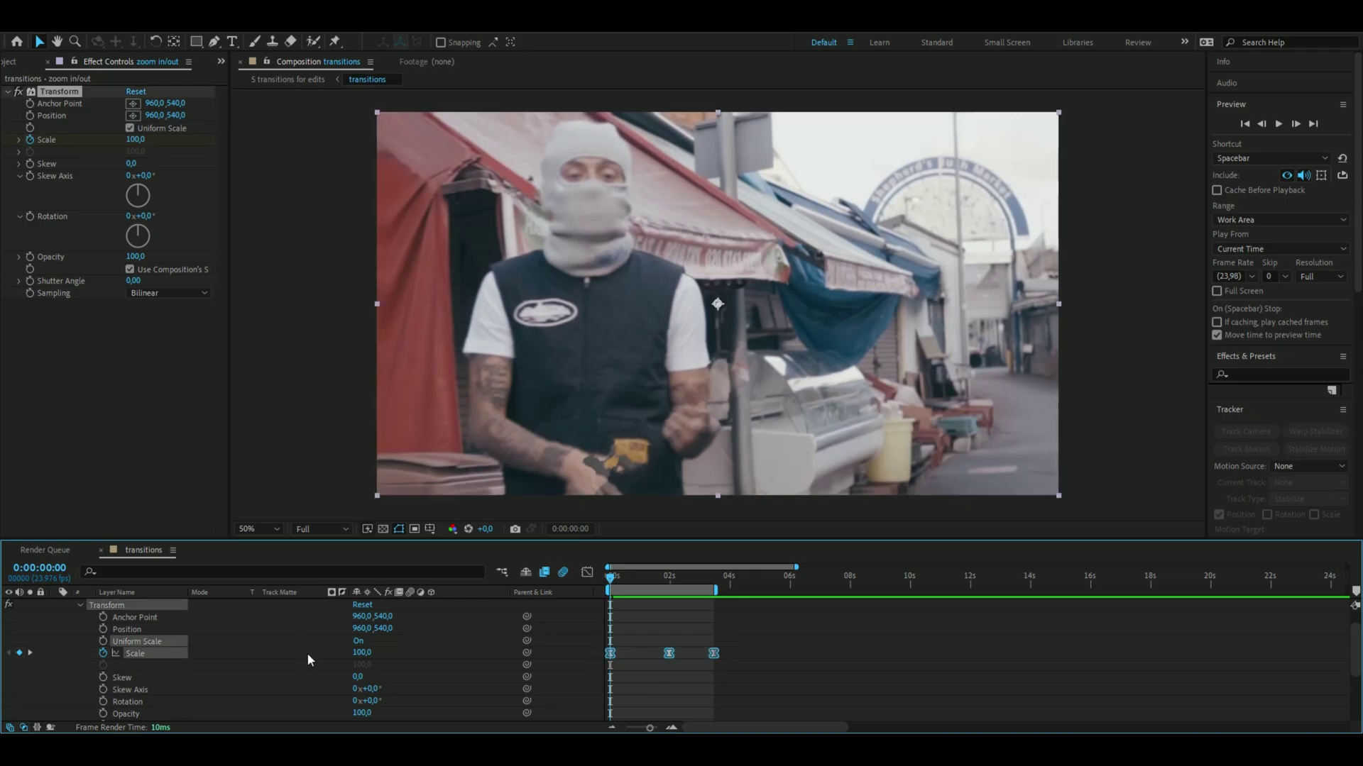
Open the Scale animation in the Graph Editor as a value graph, enlarged over the work area
click(586, 572)
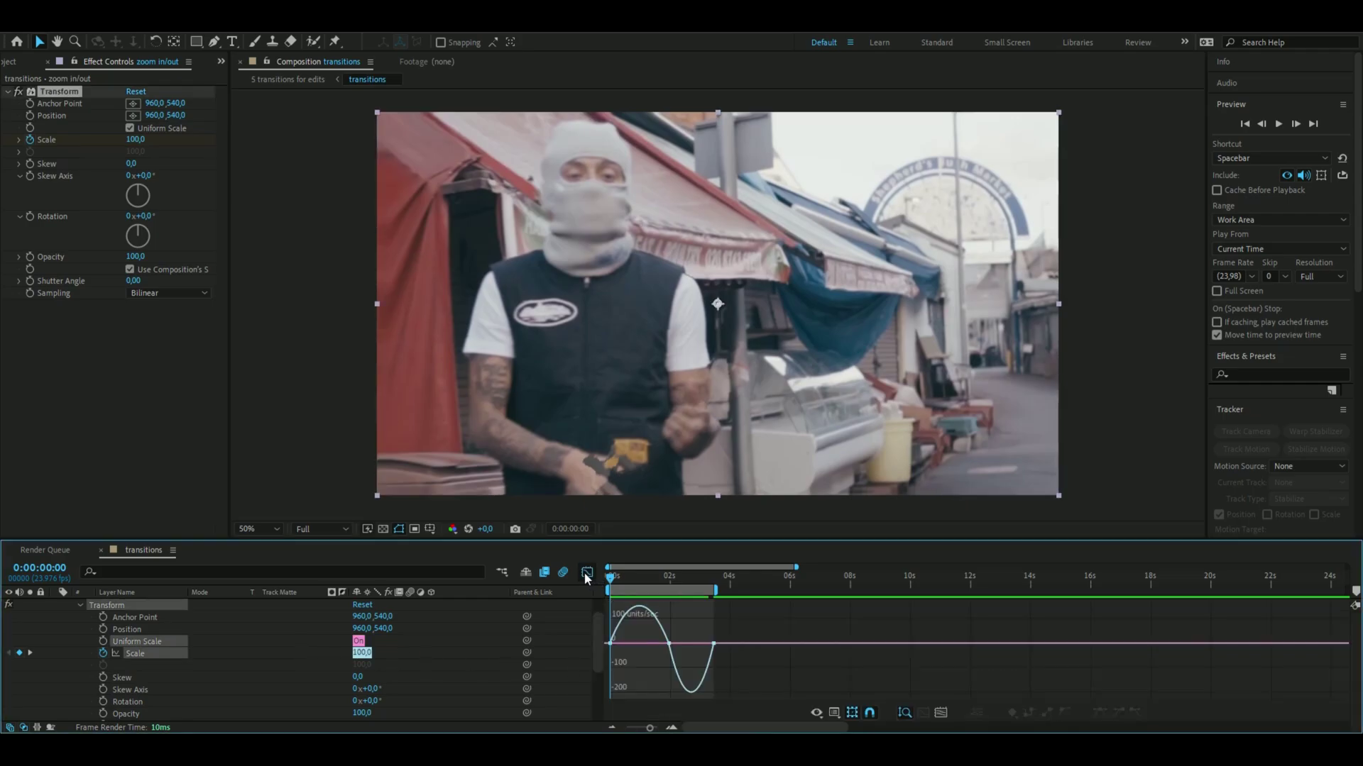
right_click(675, 622)
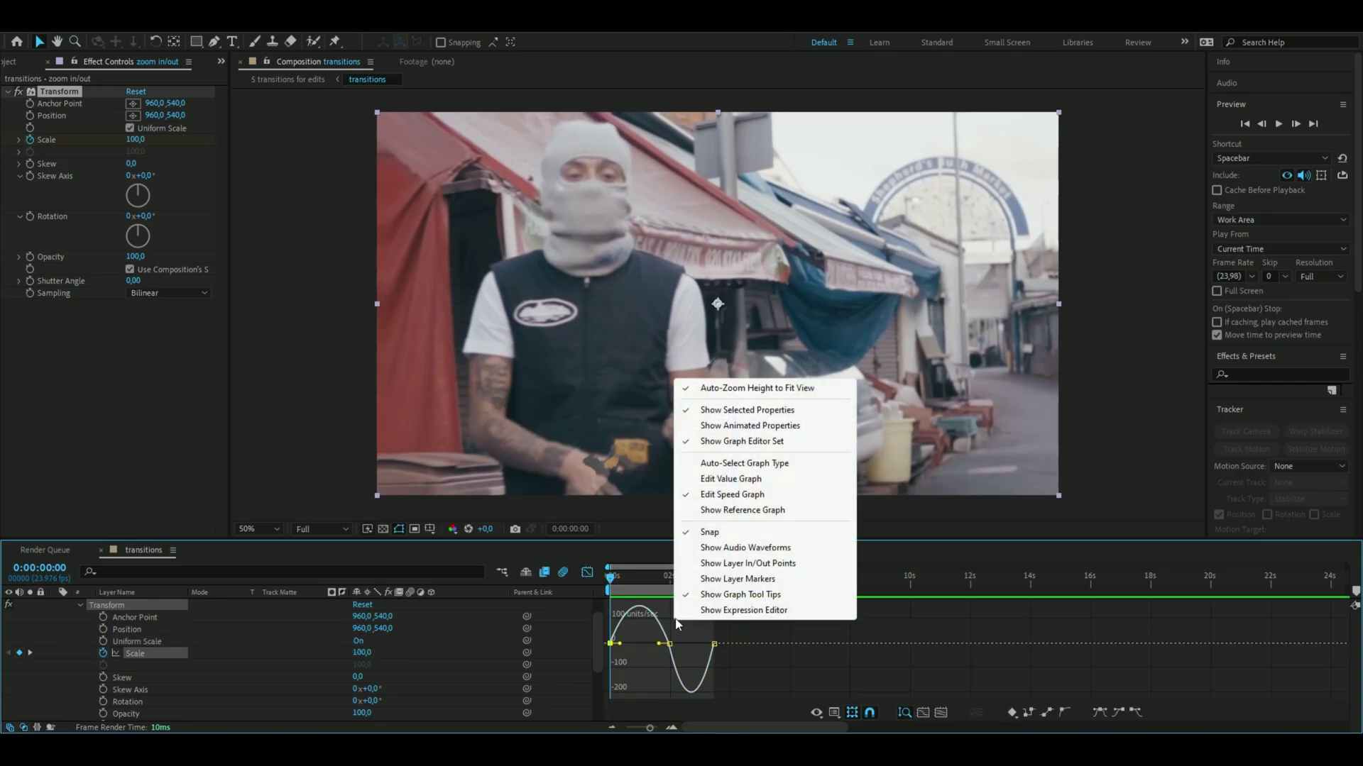
click(731, 479)
key(equal)
key(equal)
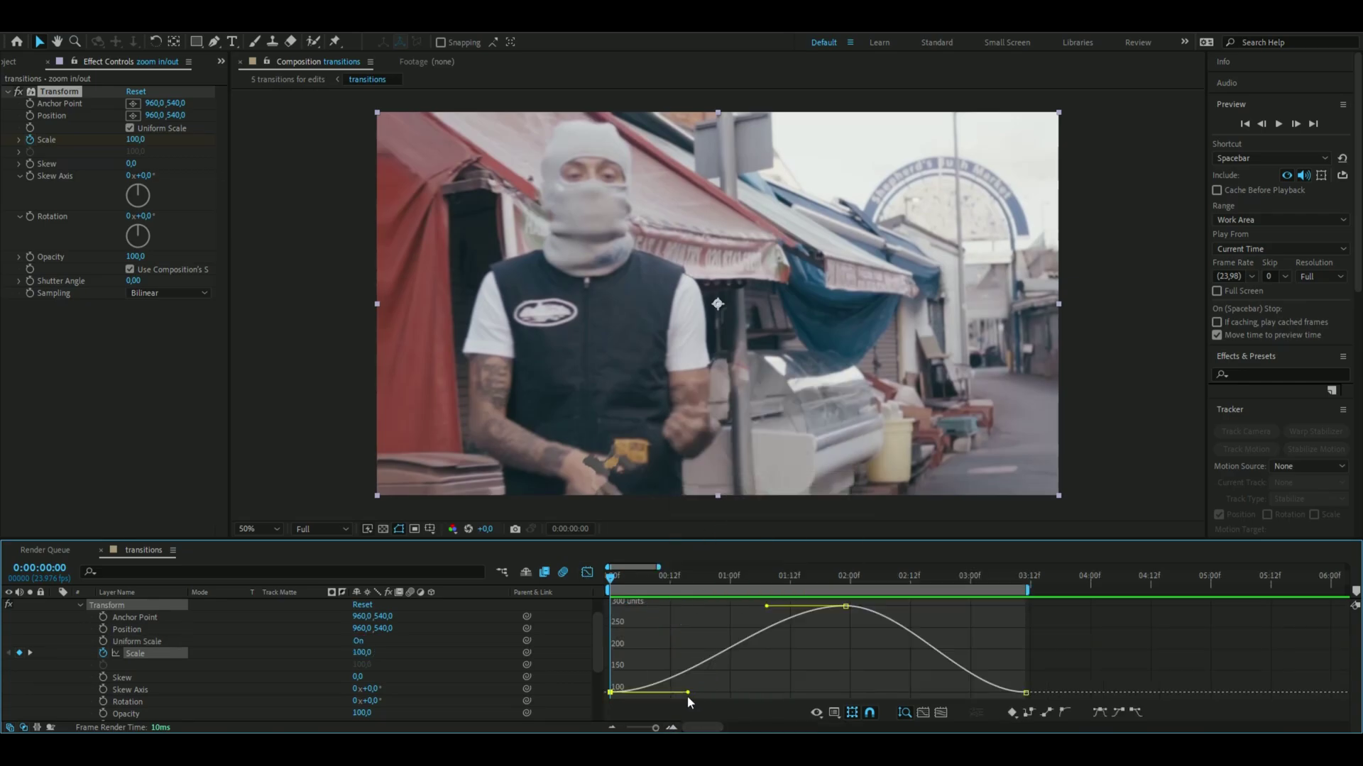
Adjust the Scale curve's keyframe handles so the zoom accelerates sharply around the cut, and preview the animation
drag(688, 693, 926, 689)
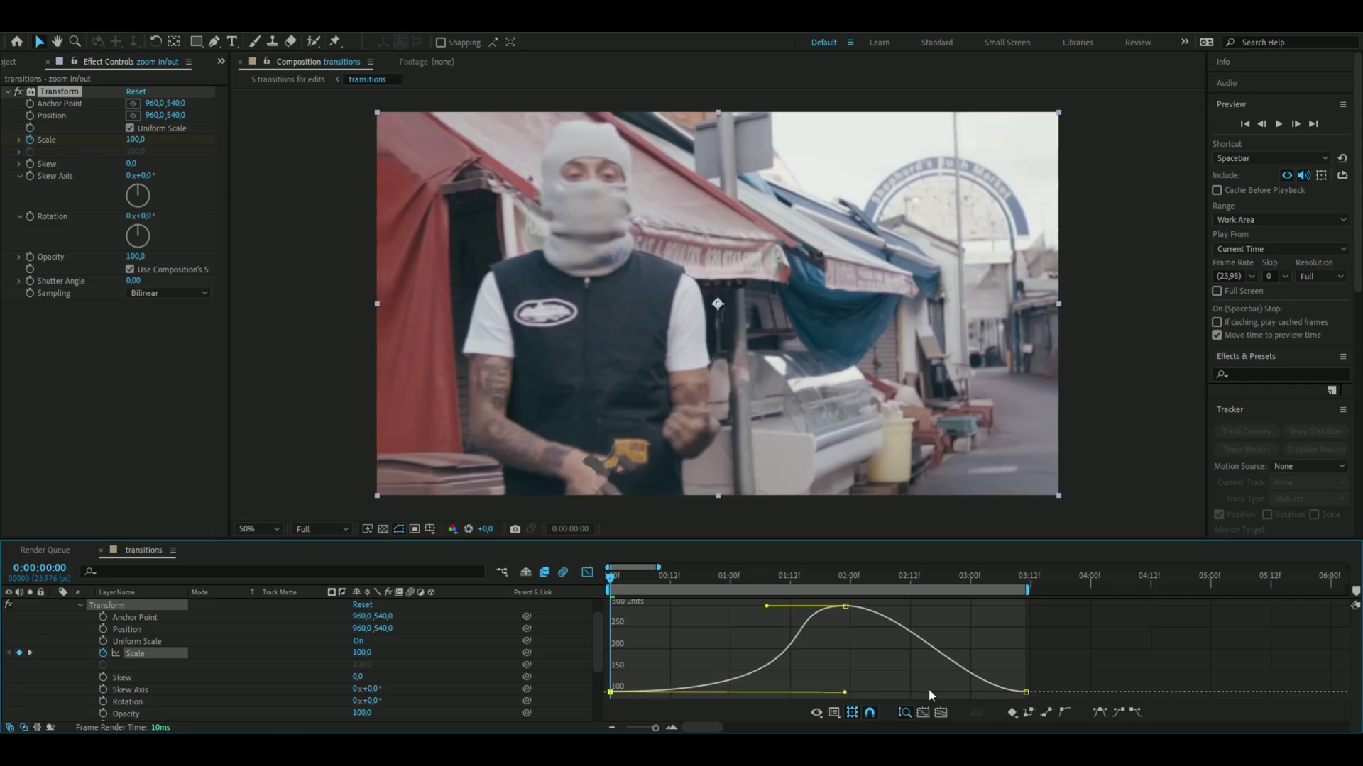
drag(1025, 695, 785, 685)
drag(905, 607, 812, 686)
drag(766, 607, 846, 682)
key(space)
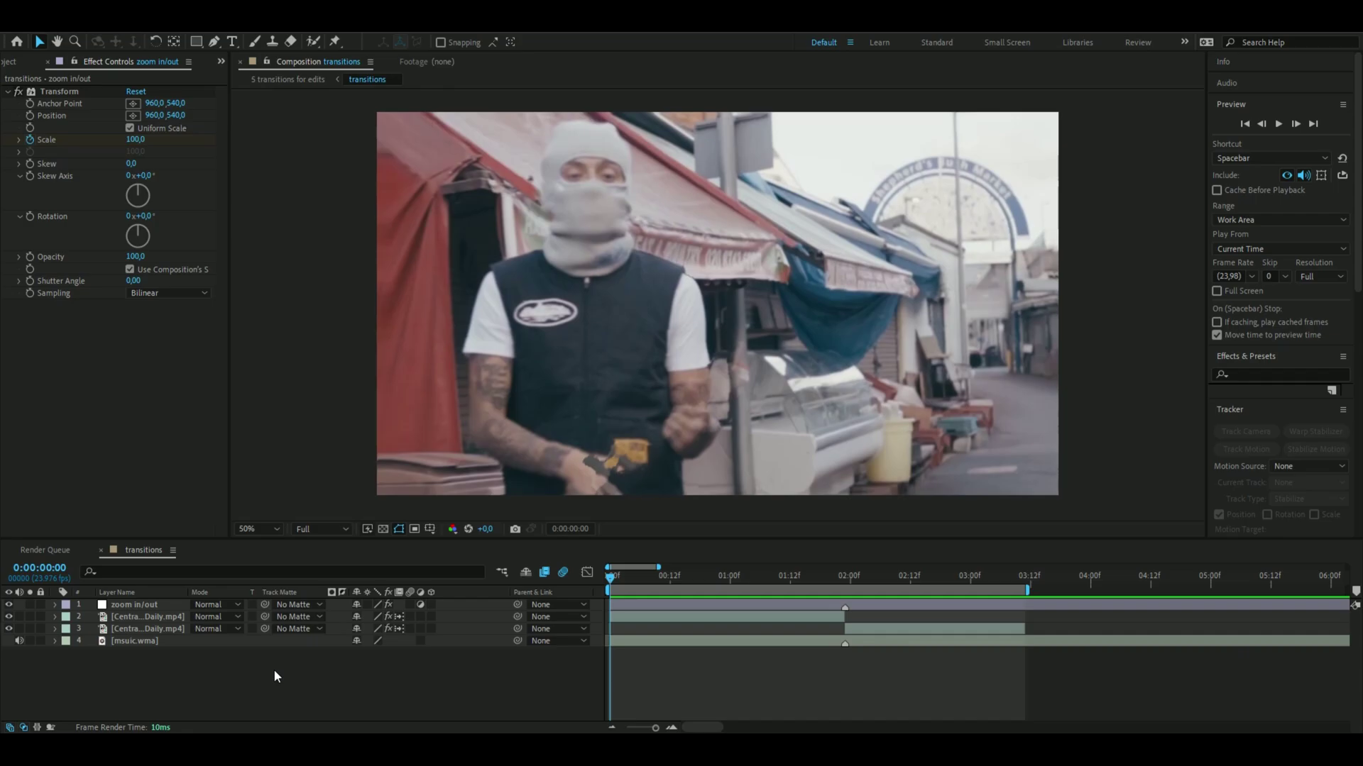
Create another adjustment layer above the zoom in/out layer and search for the directional blur effect
key(ctrl+alt+y)
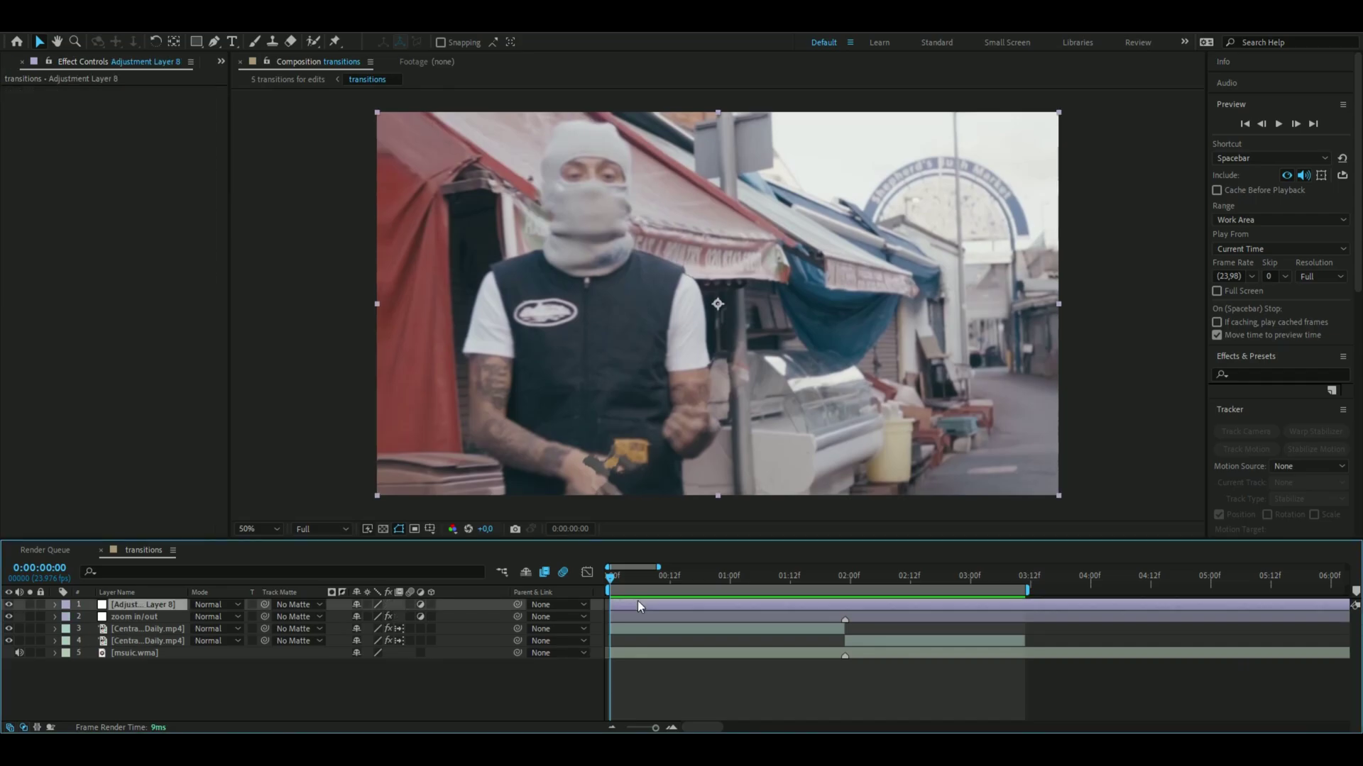
key(ctrl+space)
text(direc)
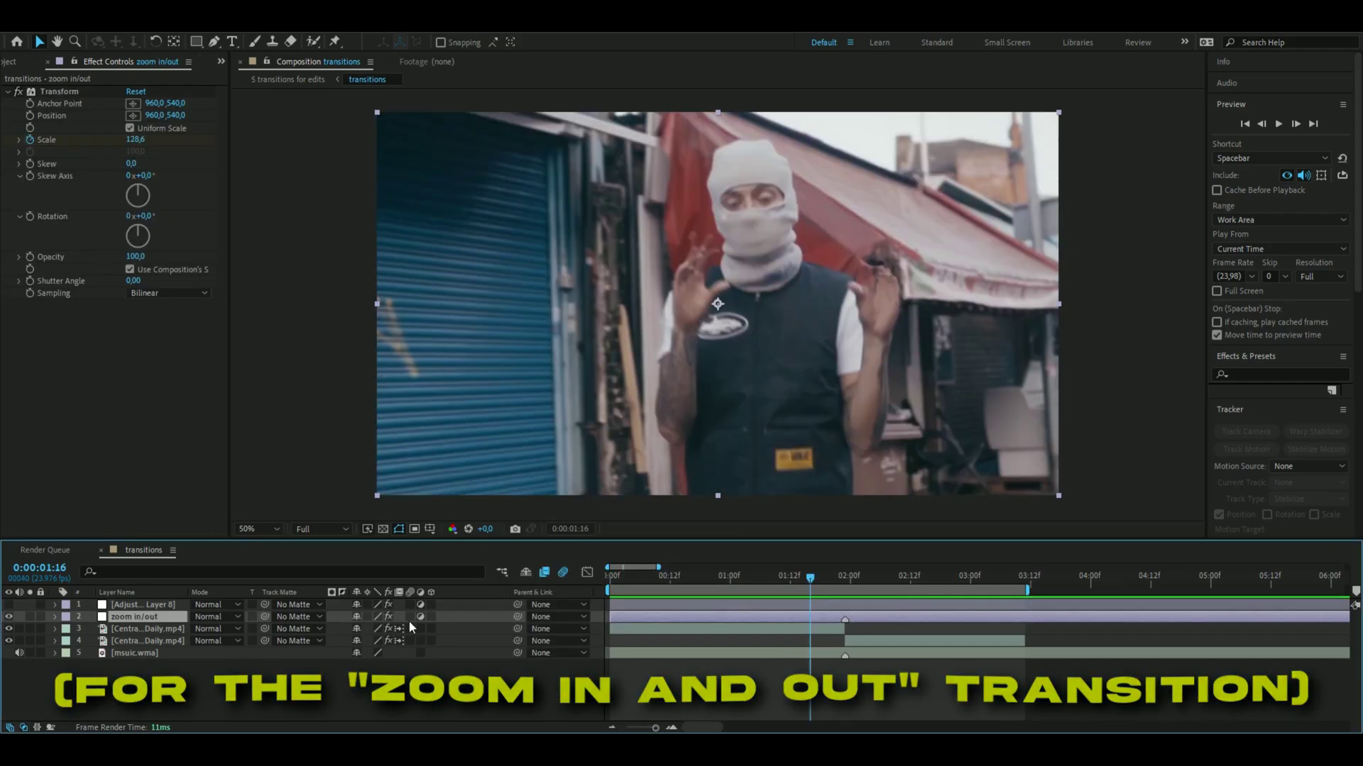
Enable motion blur on the zoom in/out layer and move the playhead to just before the cut
click(410, 617)
mouse_move(811, 583)
mouse_down()
mouse_move(796, 598)
mouse_move(705, 599)
mouse_move(827, 601)
mouse_up()
click(828, 603)
Apply Directional Blur to the new adjustment layer and set its Direction to 90°
click(658, 512)
drag(138, 115, 142, 120)
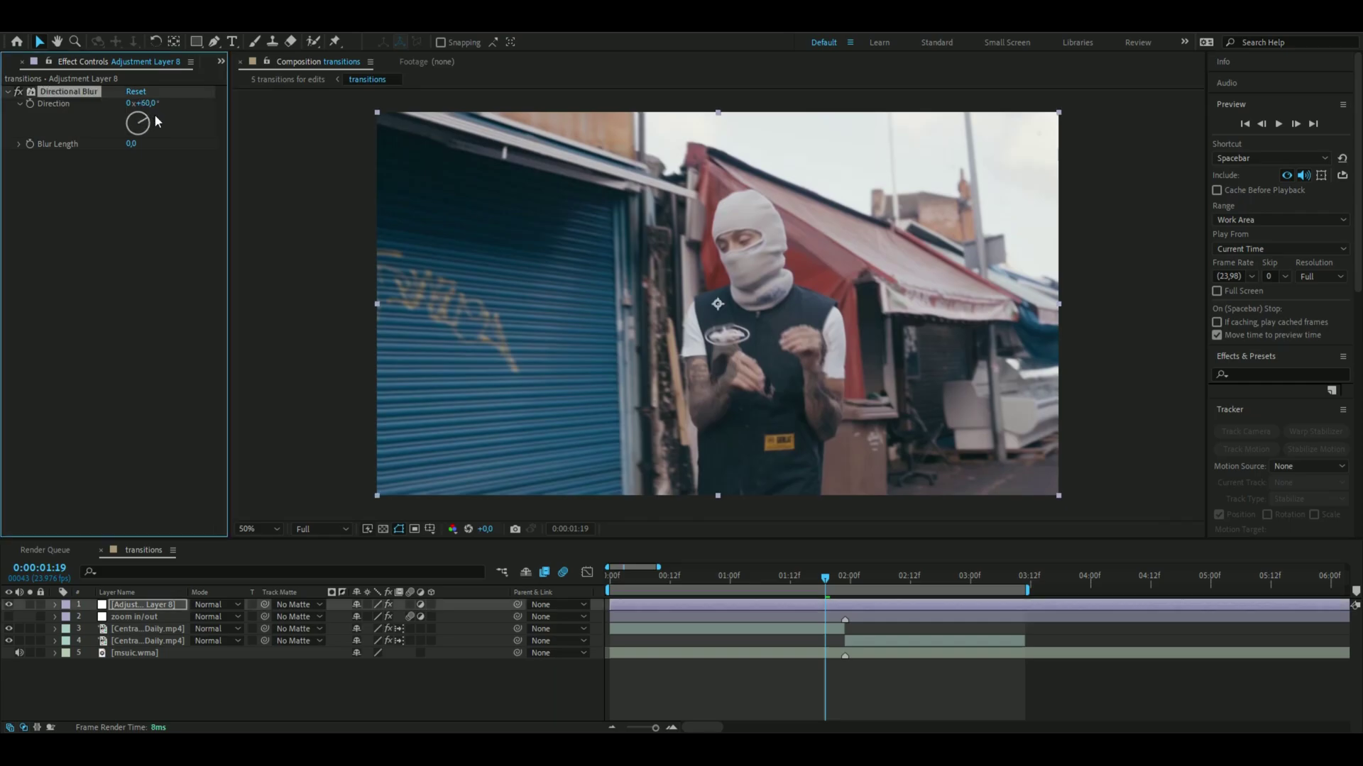
click(144, 103)
text(90)
key(Return)
drag(825, 579, 92, 453)
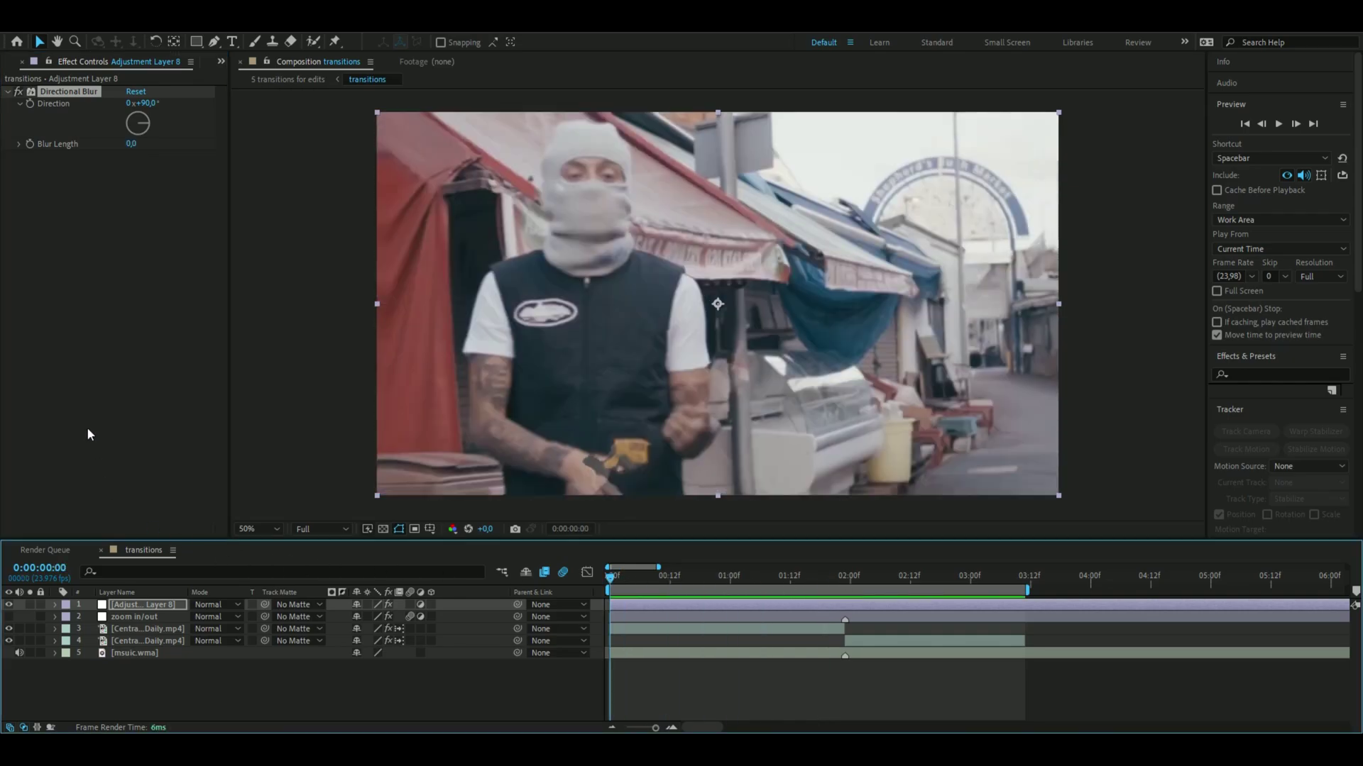
click(29, 145)
drag(613, 580, 851, 590)
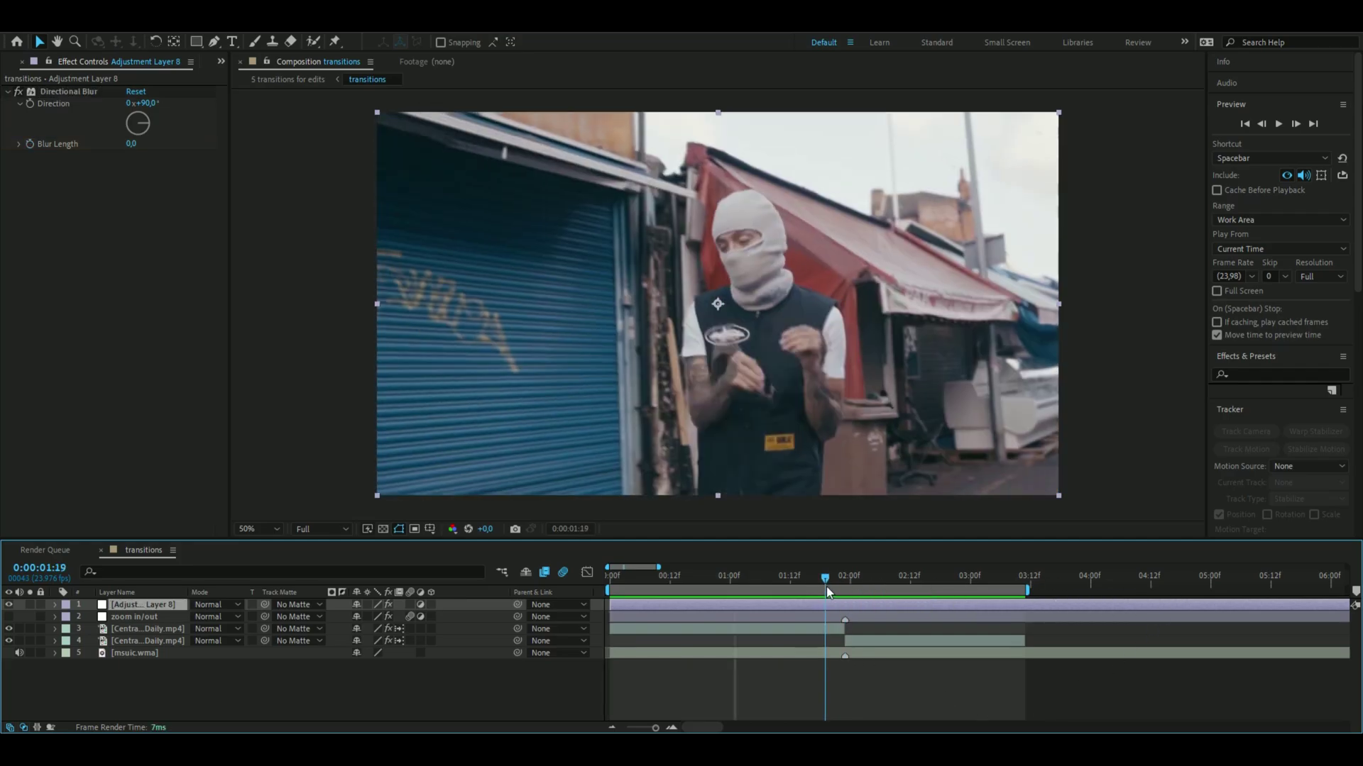
Add a marker to the new adjustment layer at the cut, 0:00:01:23
drag(825, 589, 842, 582)
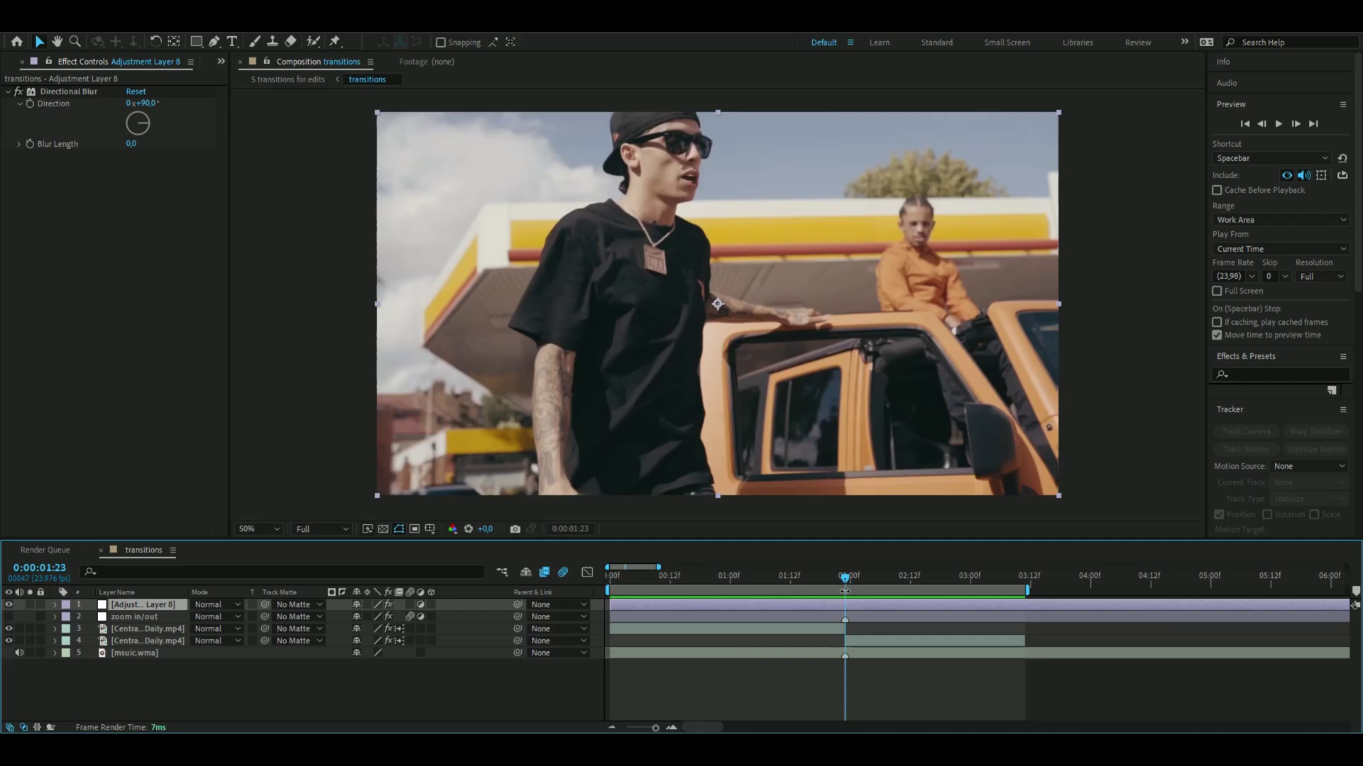
key(KP_Multiply)
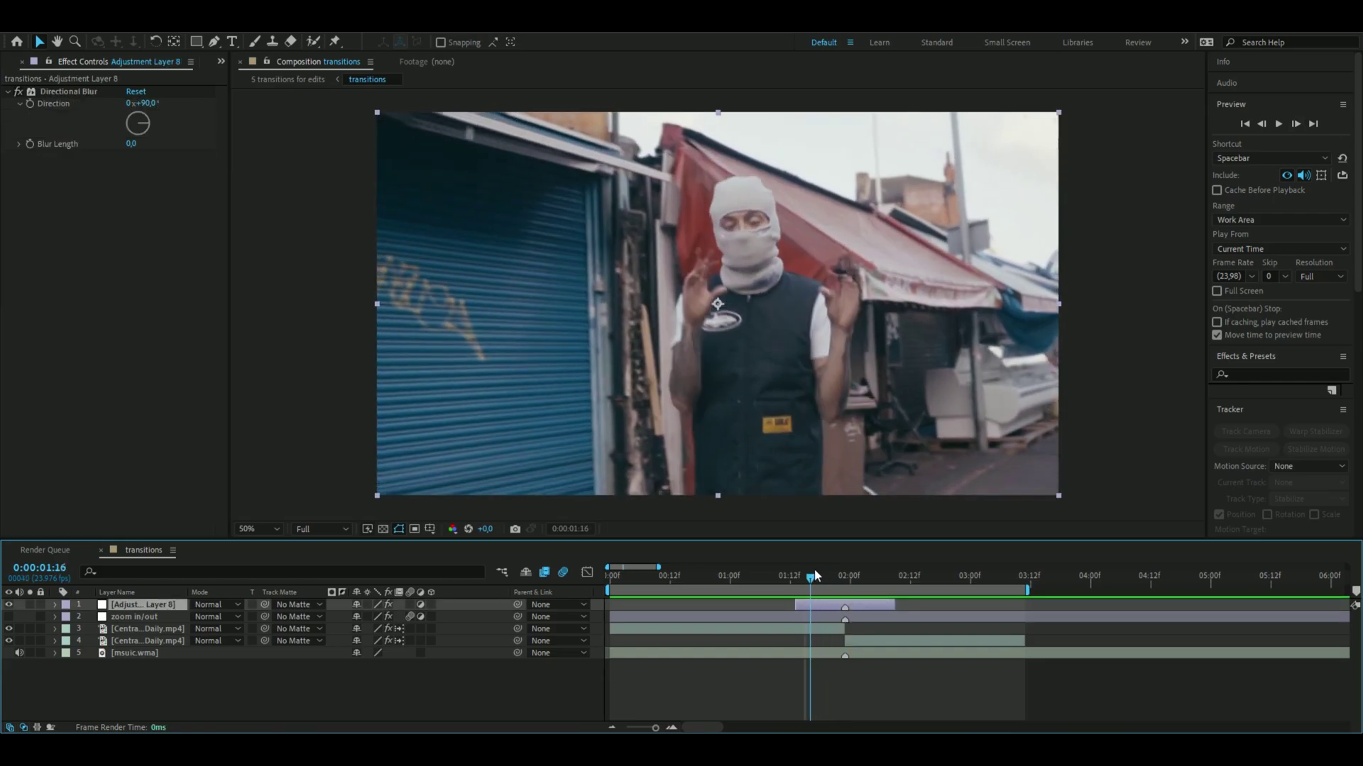
Keyframe Blur Length at 0 at the adjustment layer's start, 0:00:01:13, and at 100 at the cut, 0:00:01:23
mouse_move(815, 568)
mouse_down()
mouse_move(868, 570)
mouse_move(796, 578)
mouse_up()
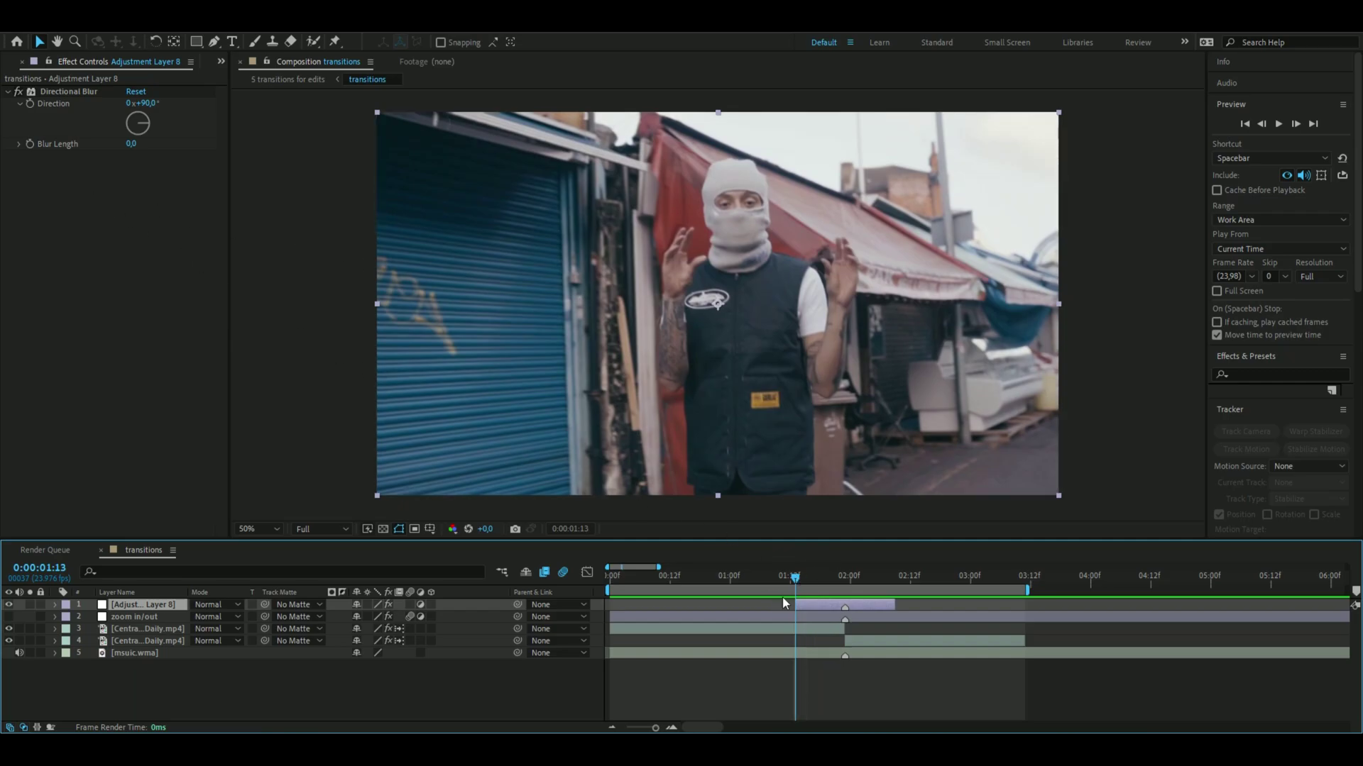
click(30, 144)
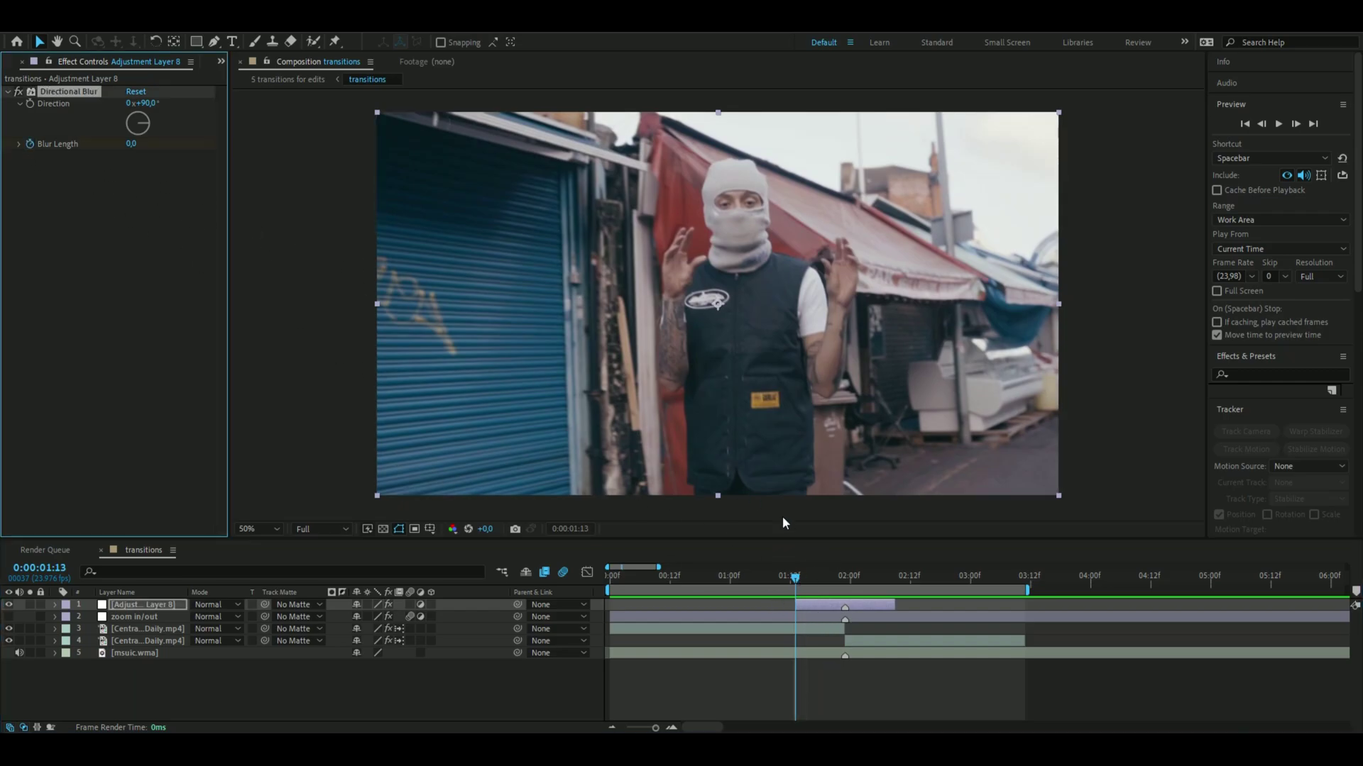
drag(804, 576, 844, 577)
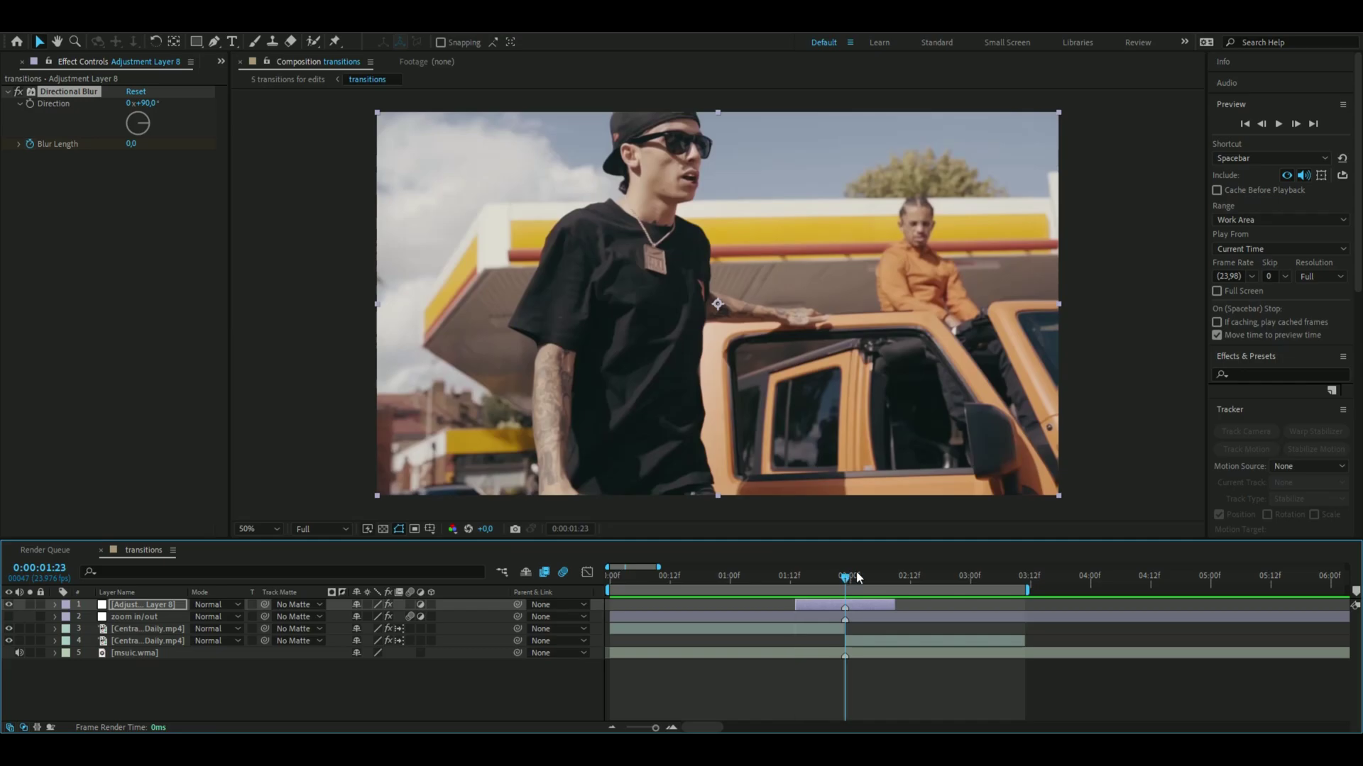
click(129, 144)
text(100)
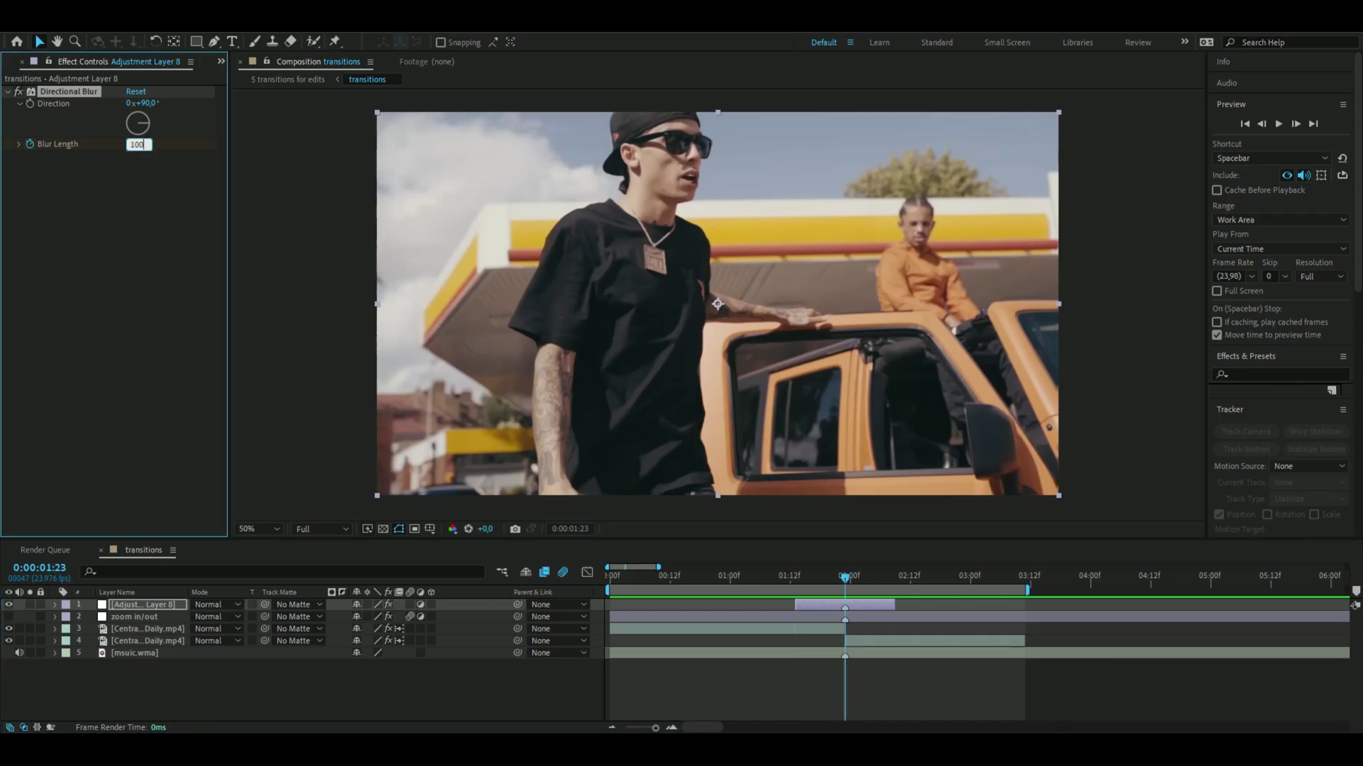
key(Return)
Keyframe Blur Length at 0 at the adjustment layer's end, 0:00:02:09, and return the playhead to the cut
drag(845, 577, 895, 578)
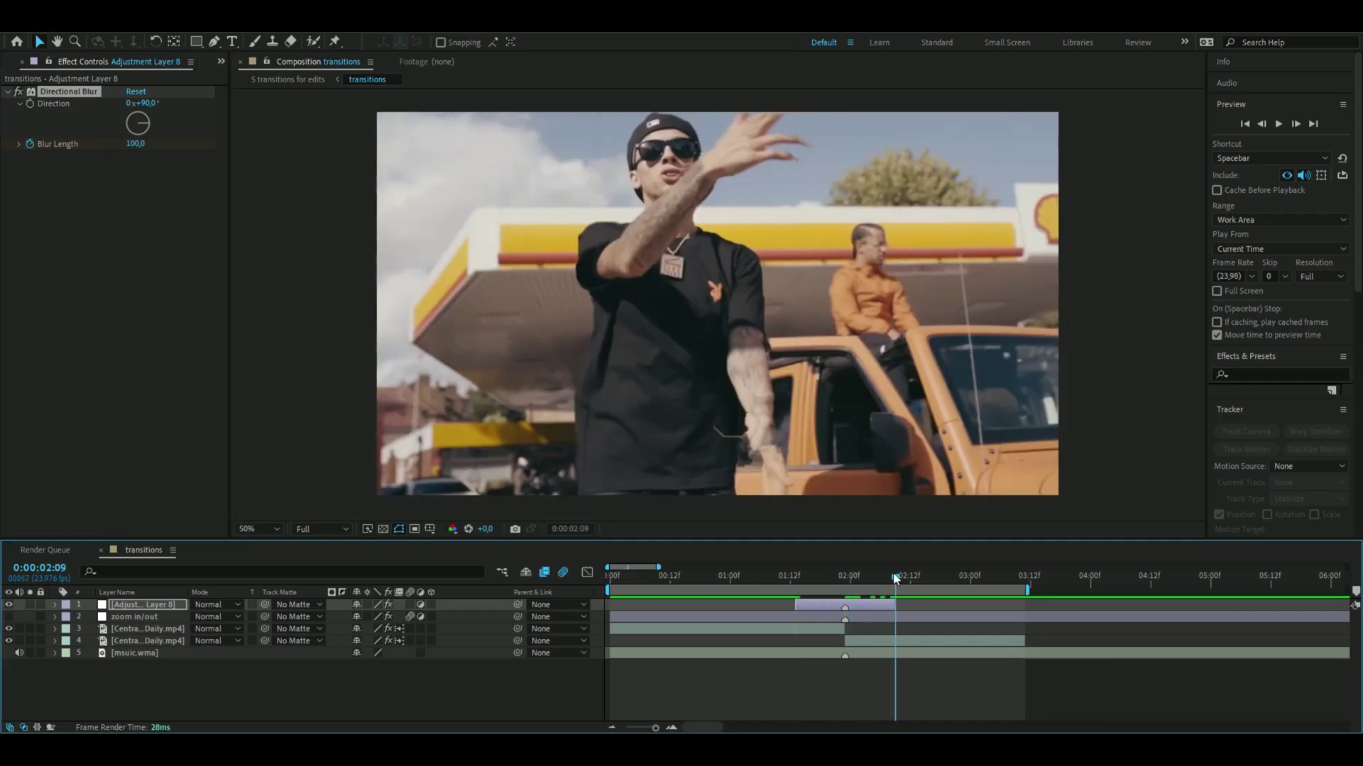
click(138, 144)
text(0)
key(Return)
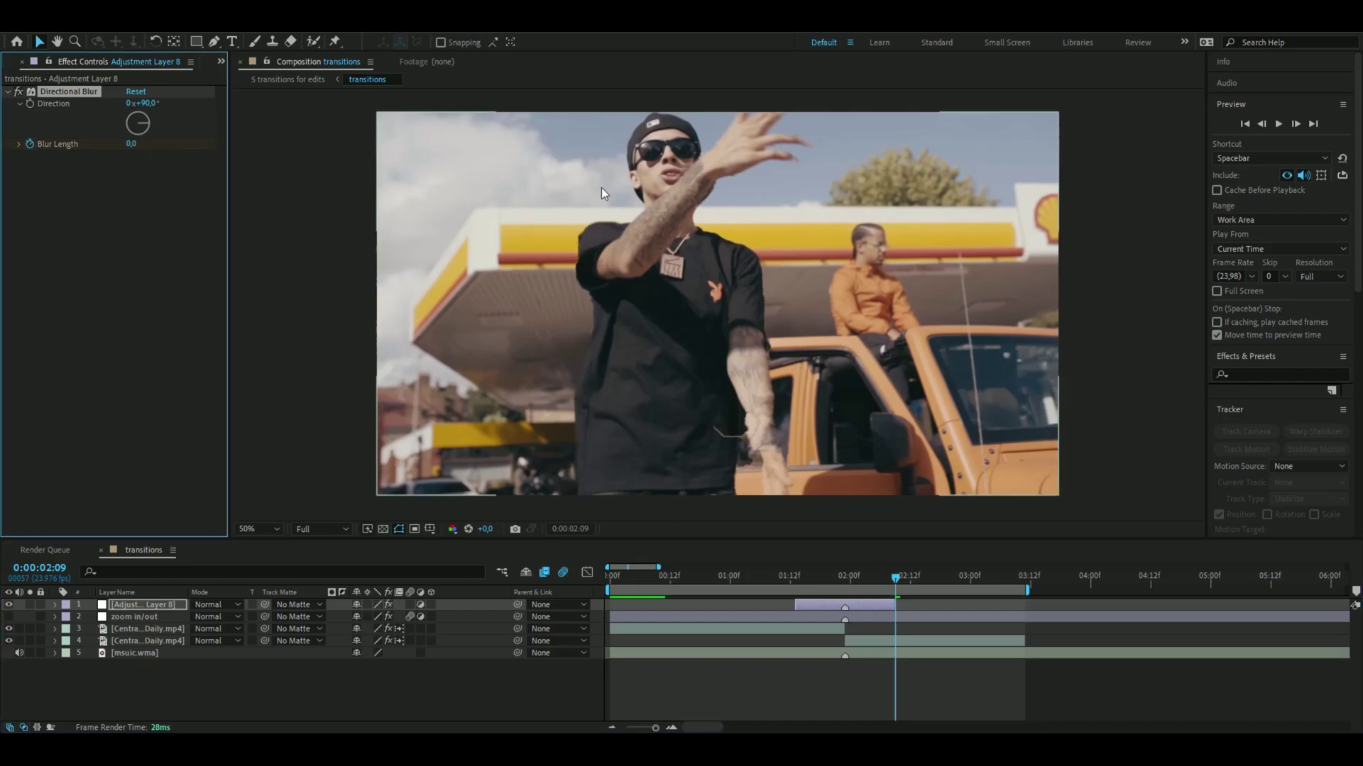
drag(896, 579, 856, 585)
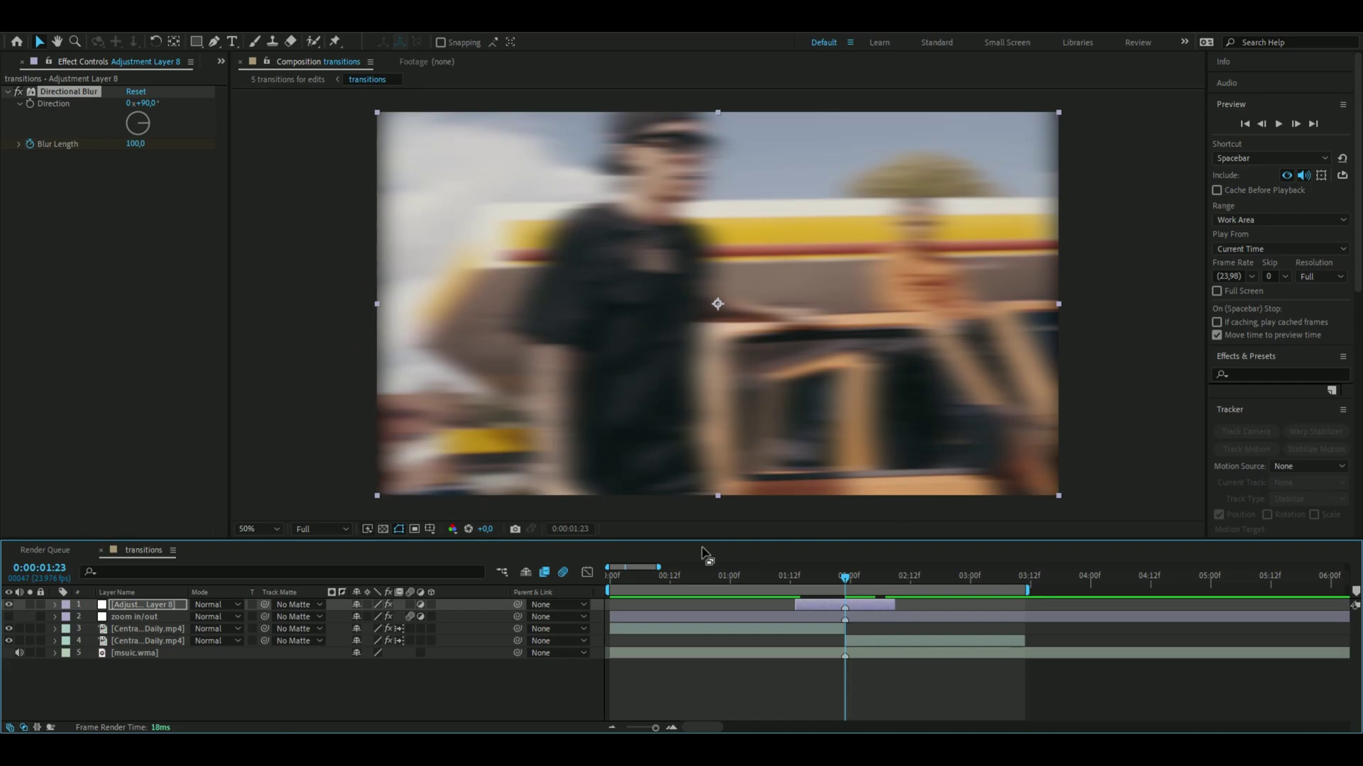
Apply the Motion Tile effect to the blur adjustment layer and place it above Directional Blur
click(745, 516)
click(819, 604)
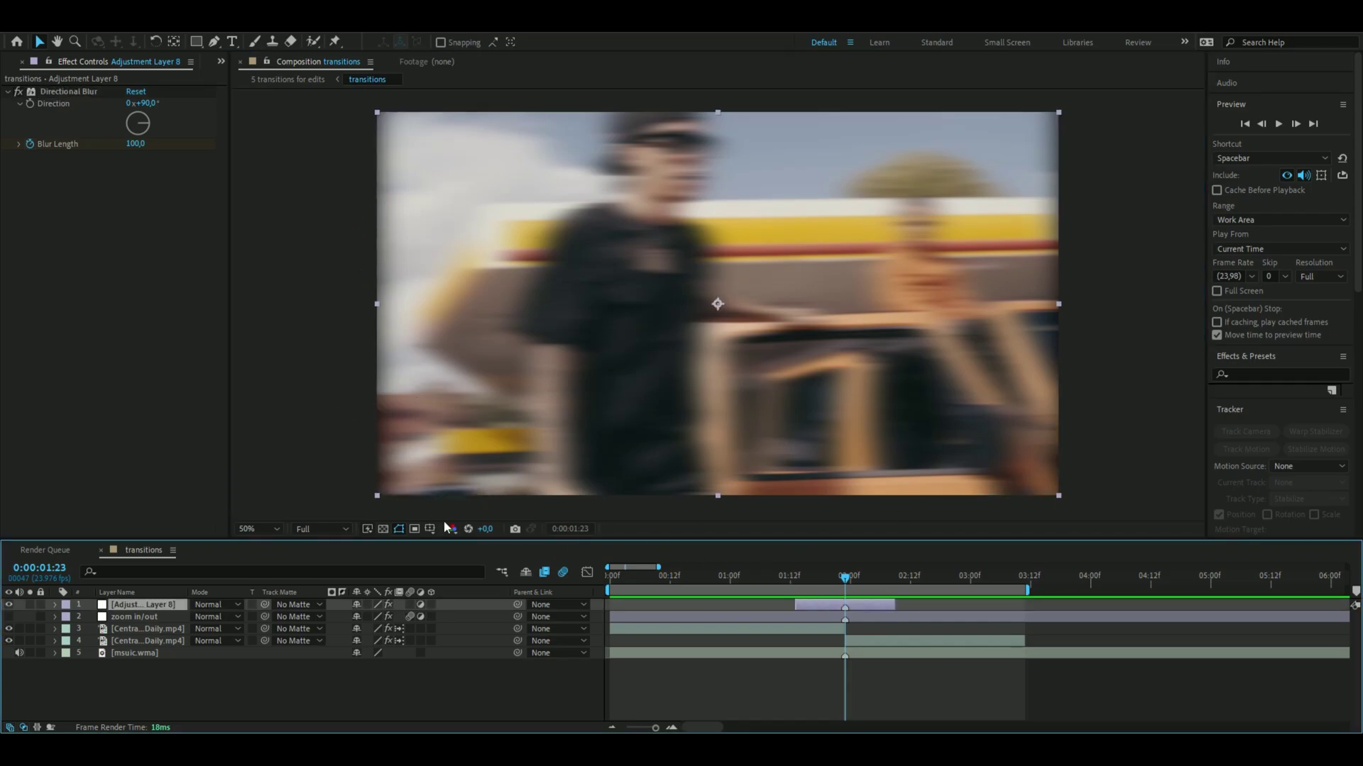
key(ctrl+space)
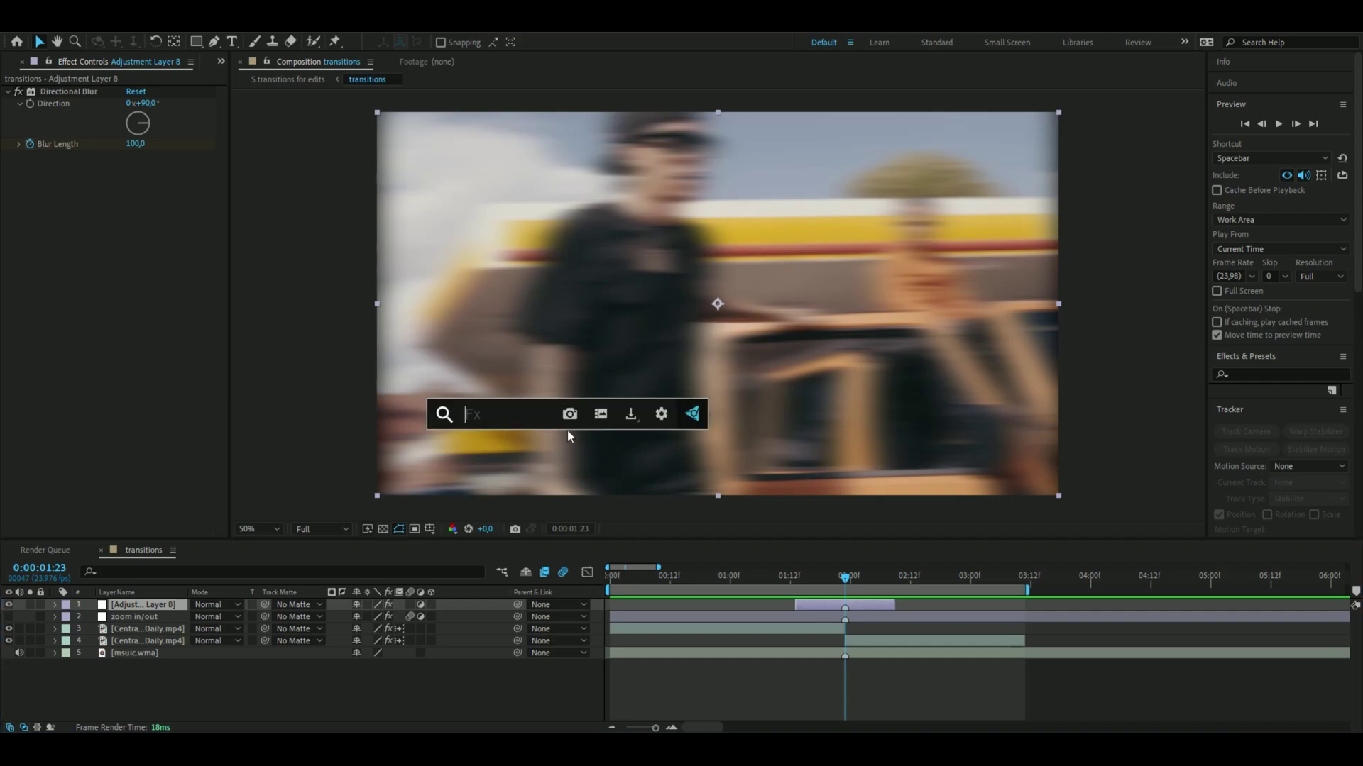
text(motio)
key(Down)
key(Return)
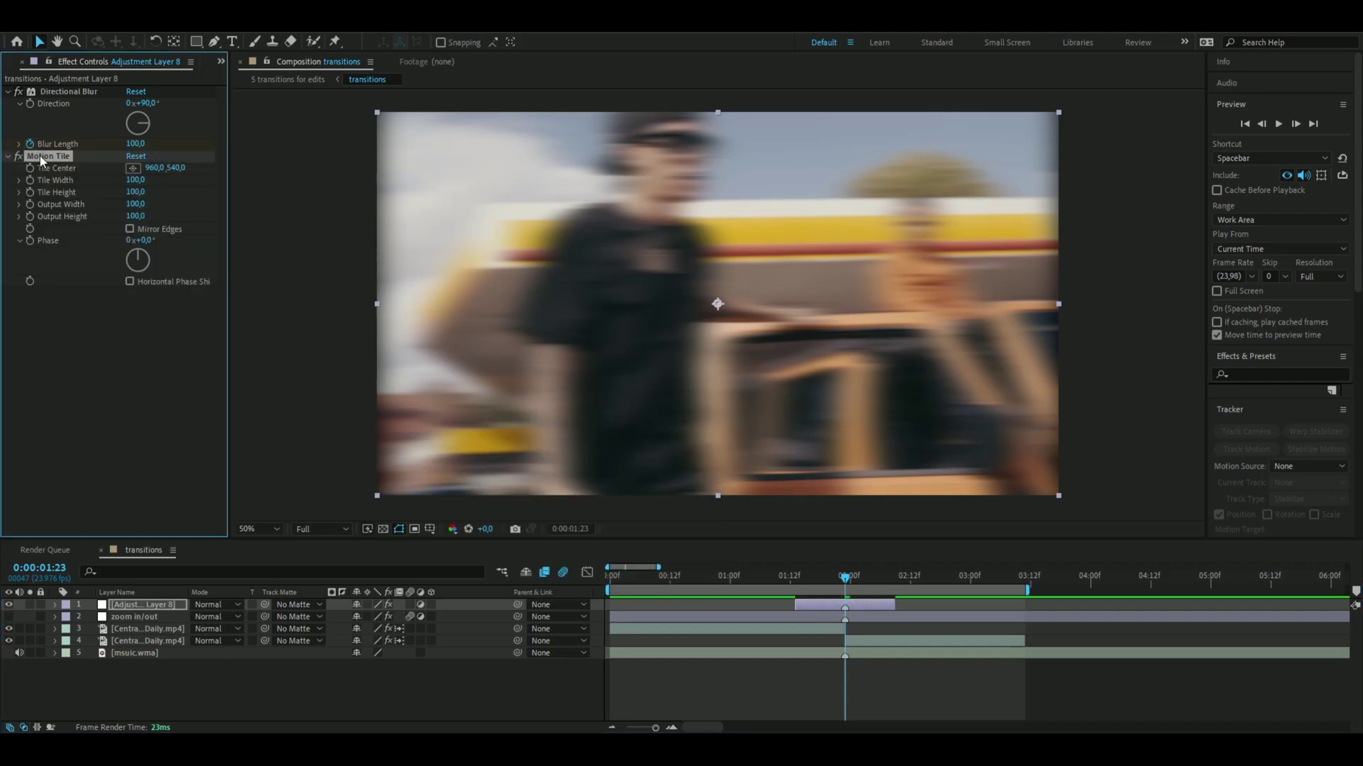
drag(40, 157, 49, 93)
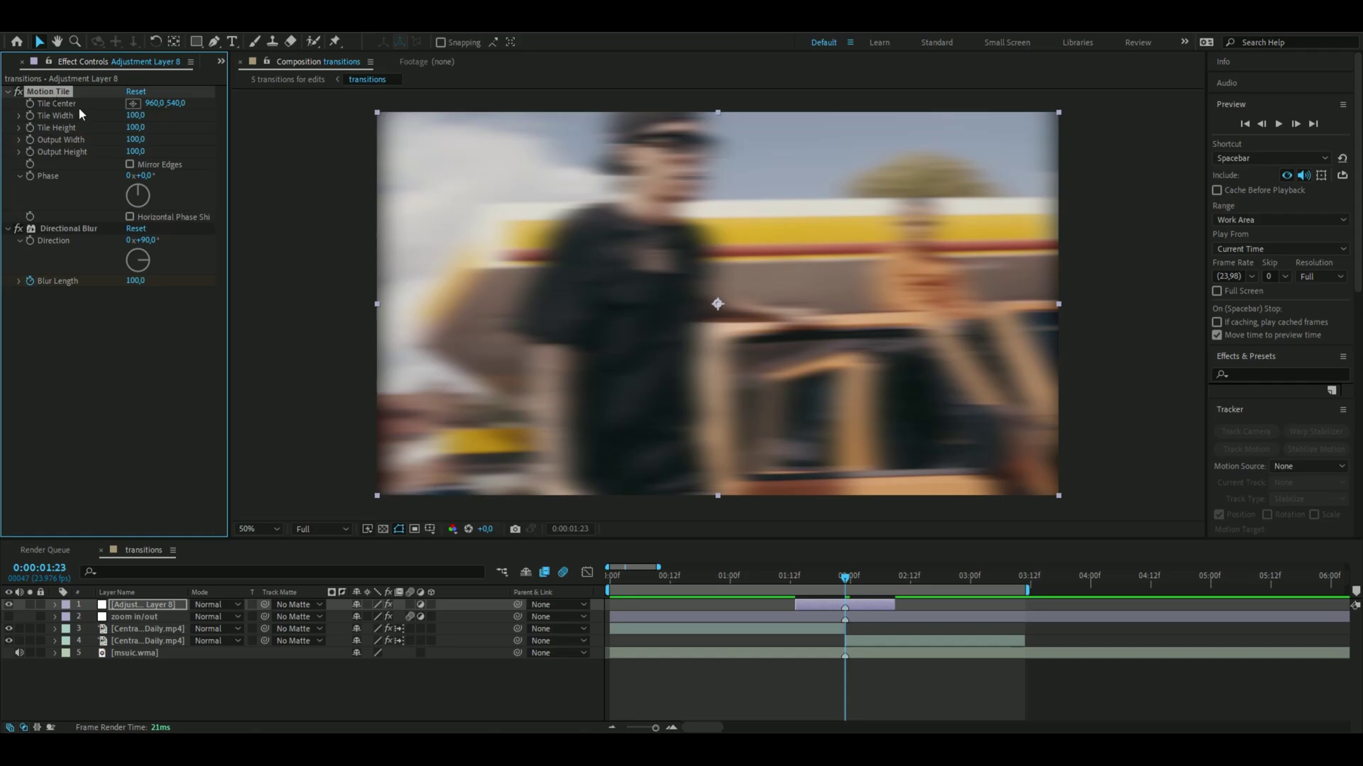
Enable Mirror Edges on Motion Tile and set its Output Width and Output Height to 120
click(132, 164)
click(150, 152)
text(120)
click(152, 140)
text(120)
key(Return)
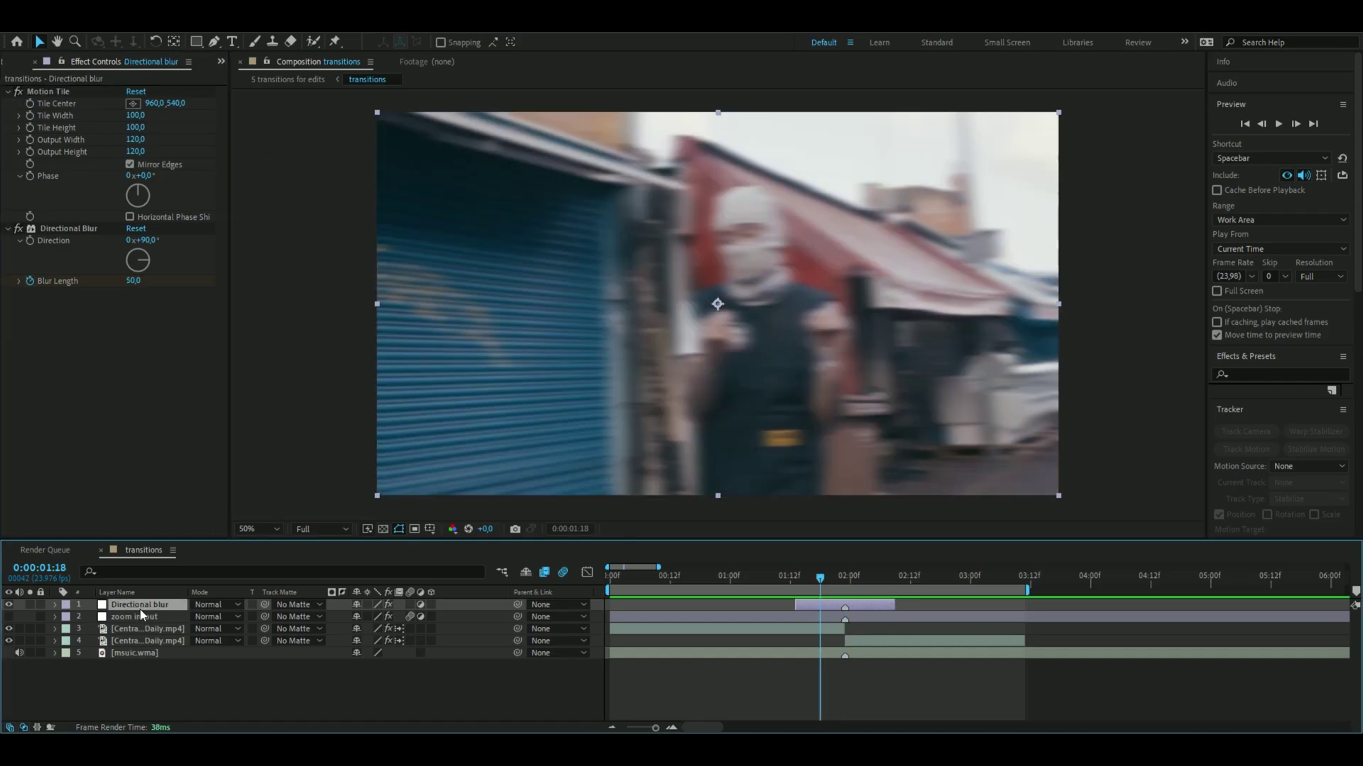
Apply Easy Ease to the three Blur Length keyframes and show their curve in the graph editor
click(54, 606)
click(81, 643)
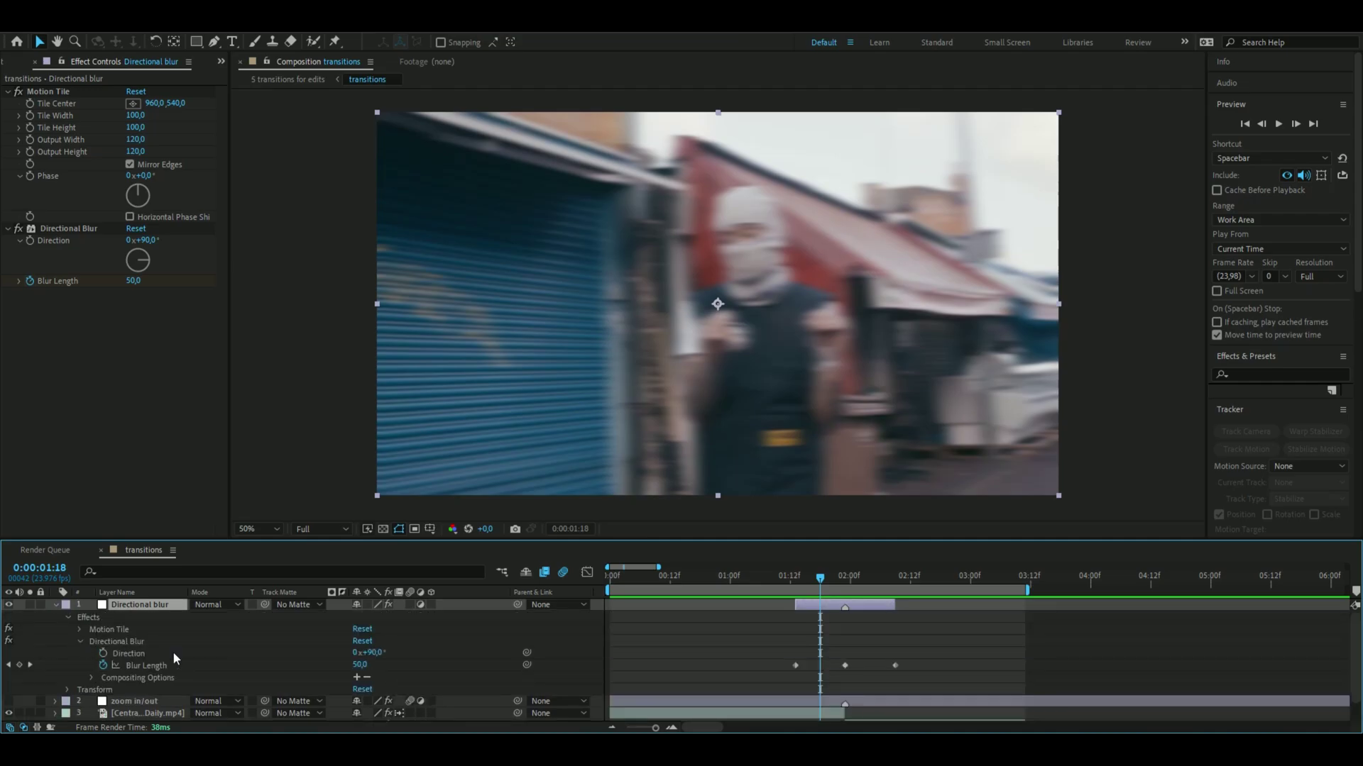
drag(930, 662, 777, 671)
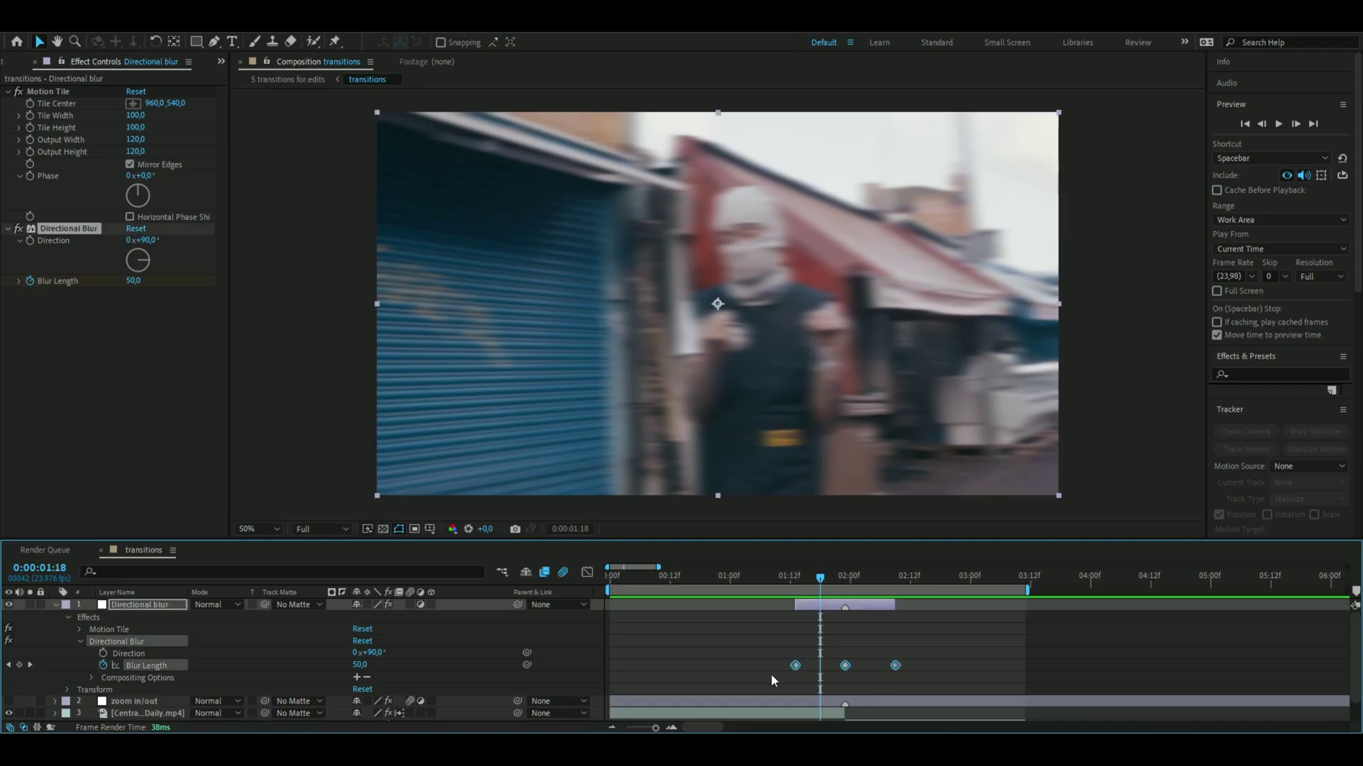
key(F9)
click(587, 572)
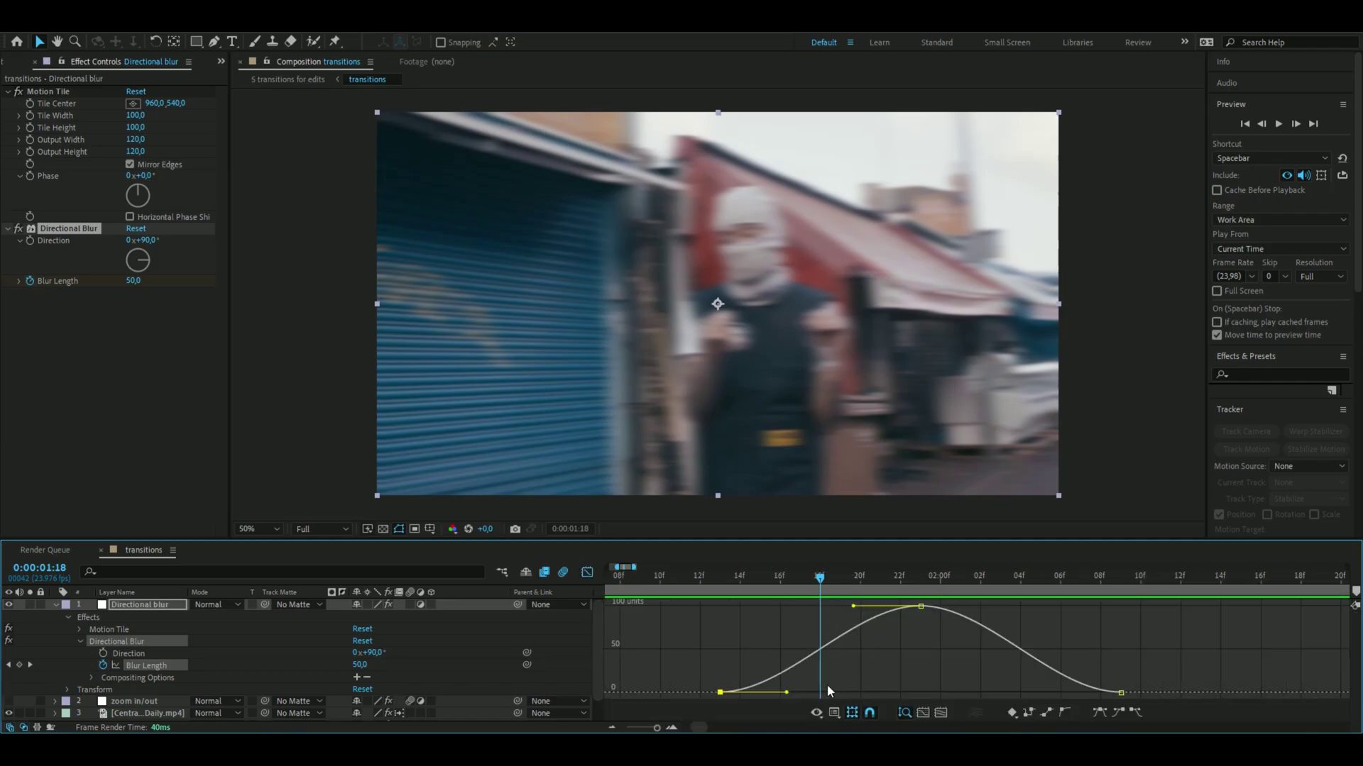
Reshape the Blur Length curve into a sharp, symmetrical peak at the cut and preview the transition
drag(788, 692, 920, 691)
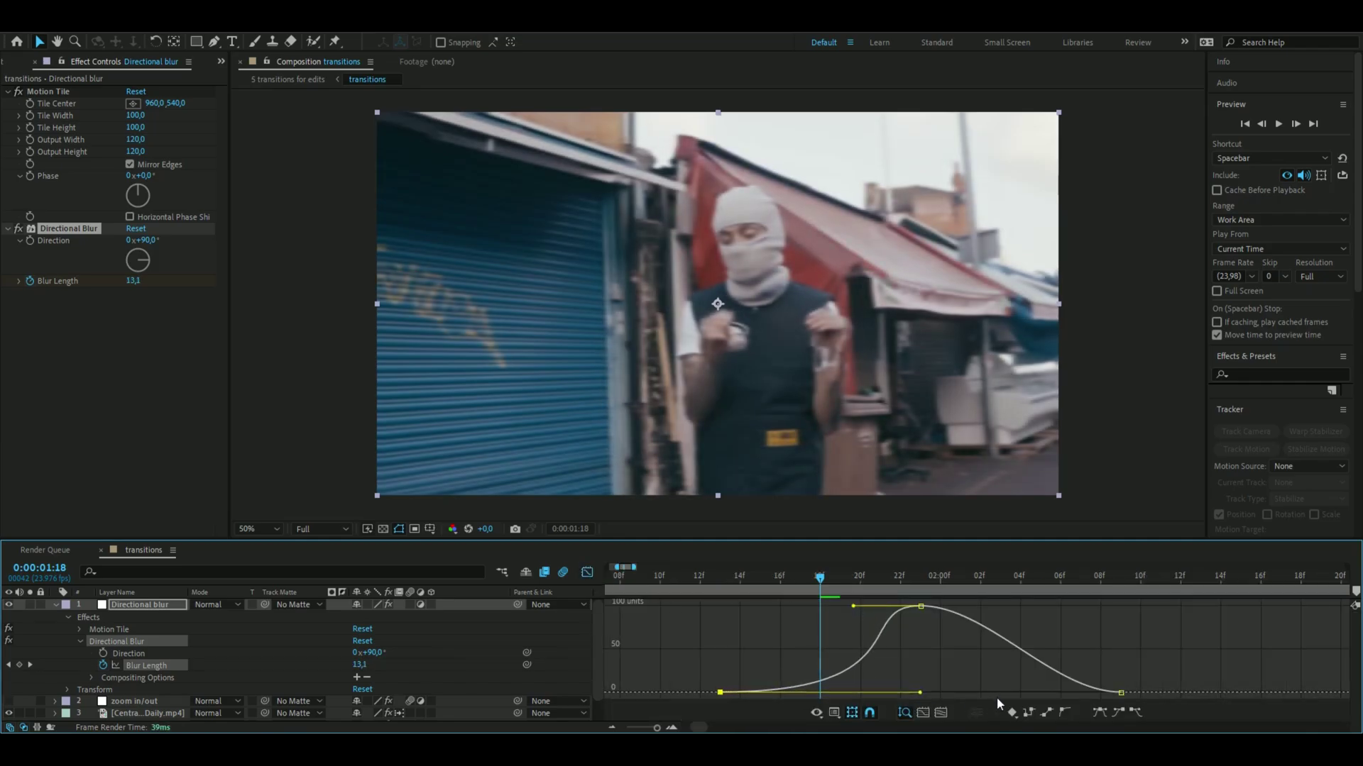
drag(854, 607, 947, 677)
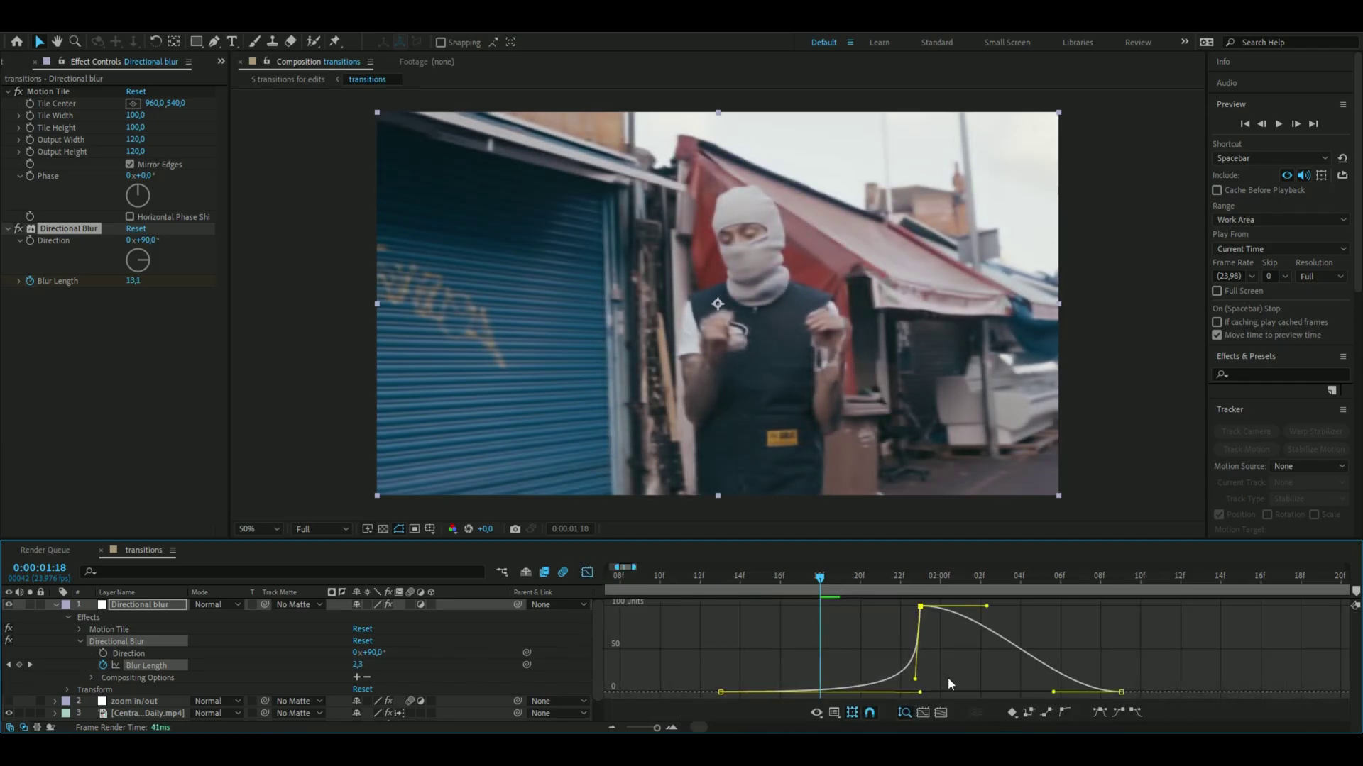
drag(986, 607, 910, 682)
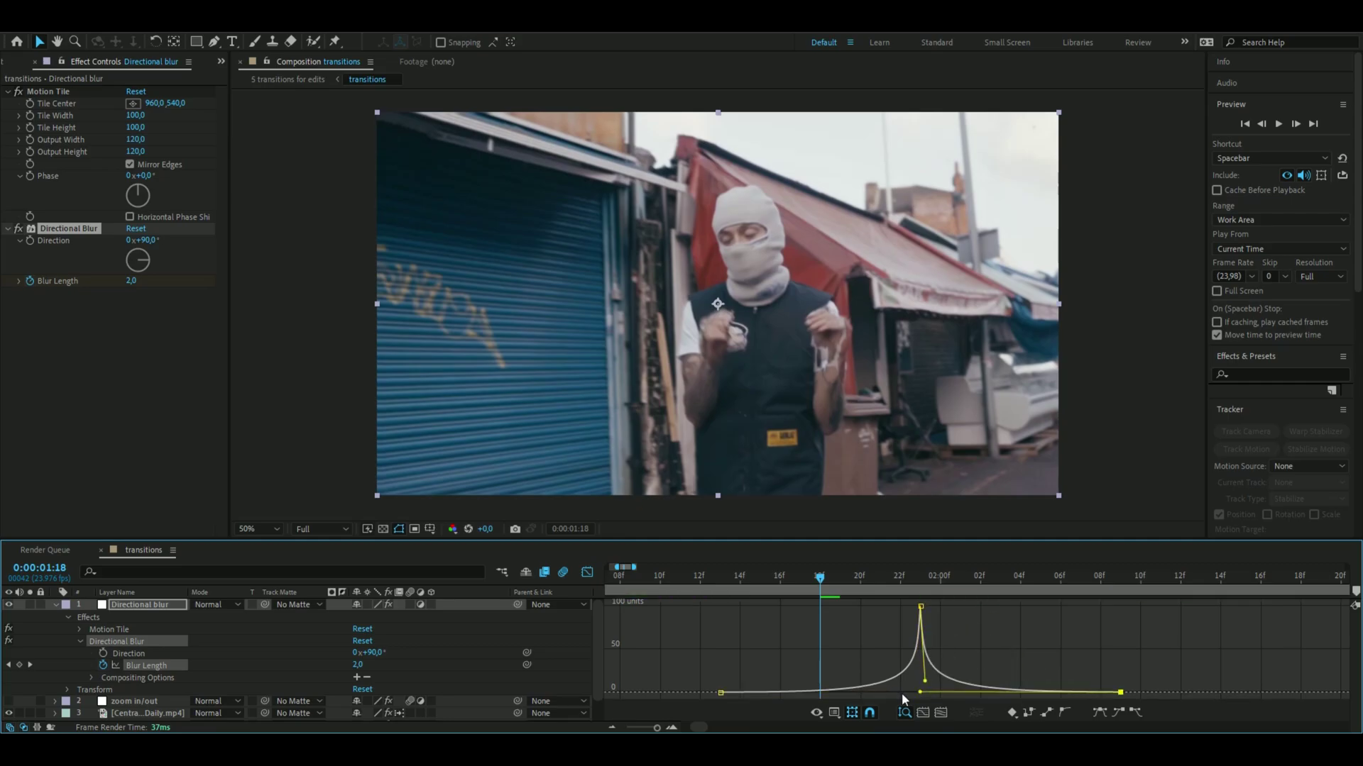
key(space)
drag(1040, 611, 921, 576)
key(space)
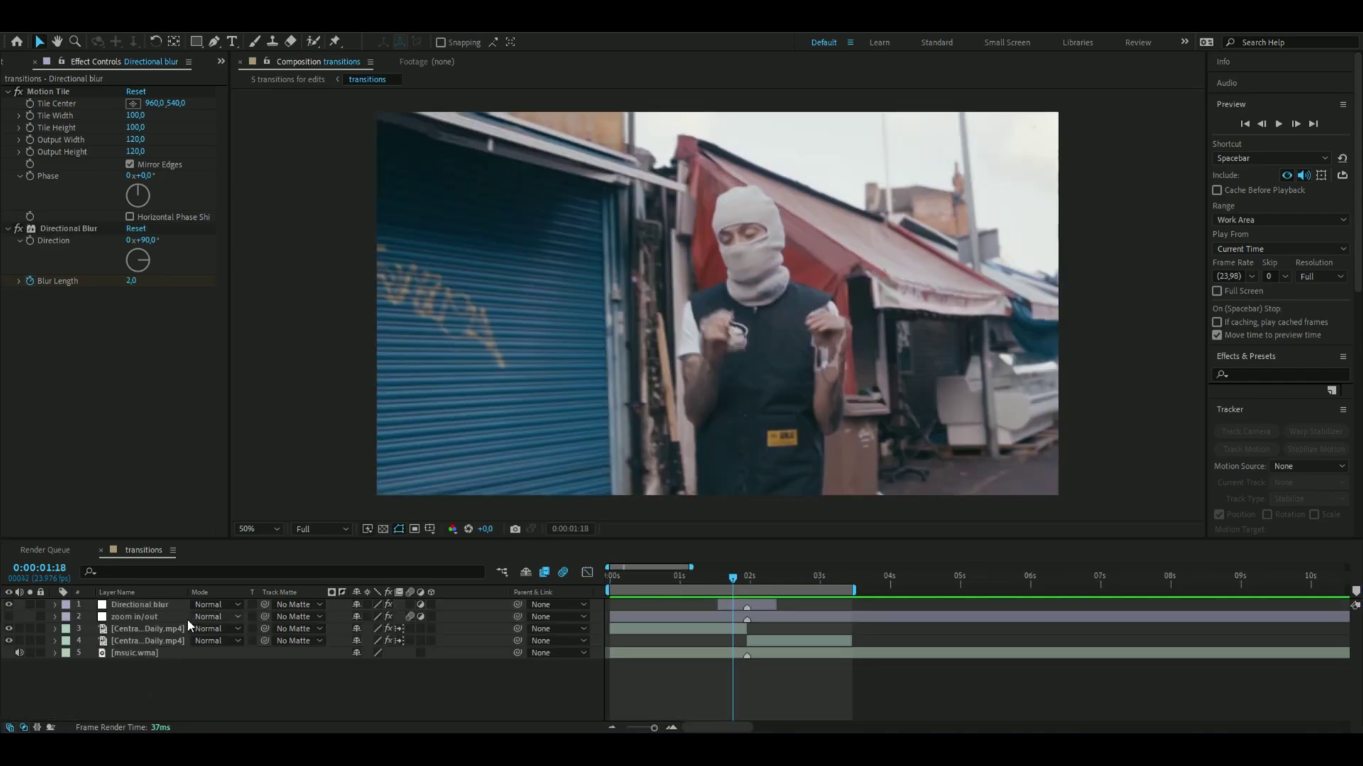
Hide the Directional blur layer
click(9, 605)
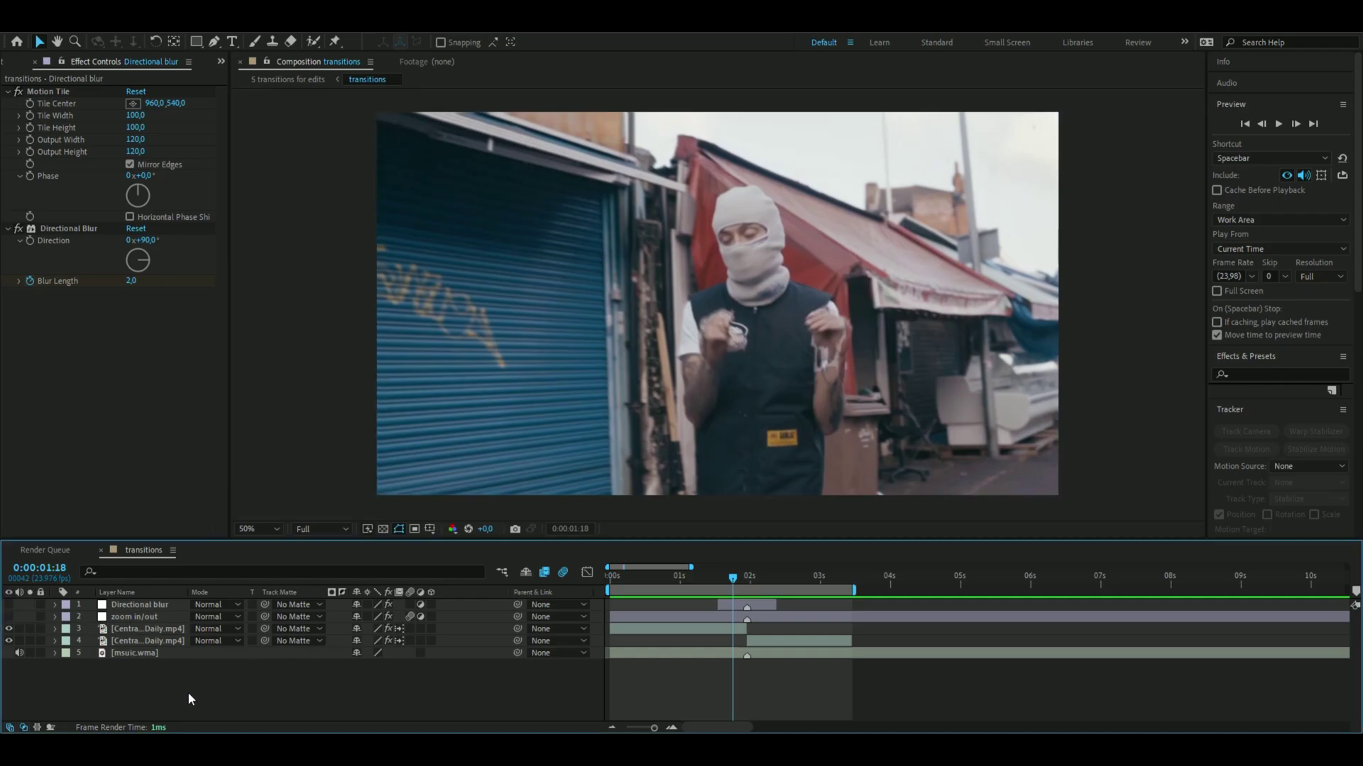
right_click(127, 690)
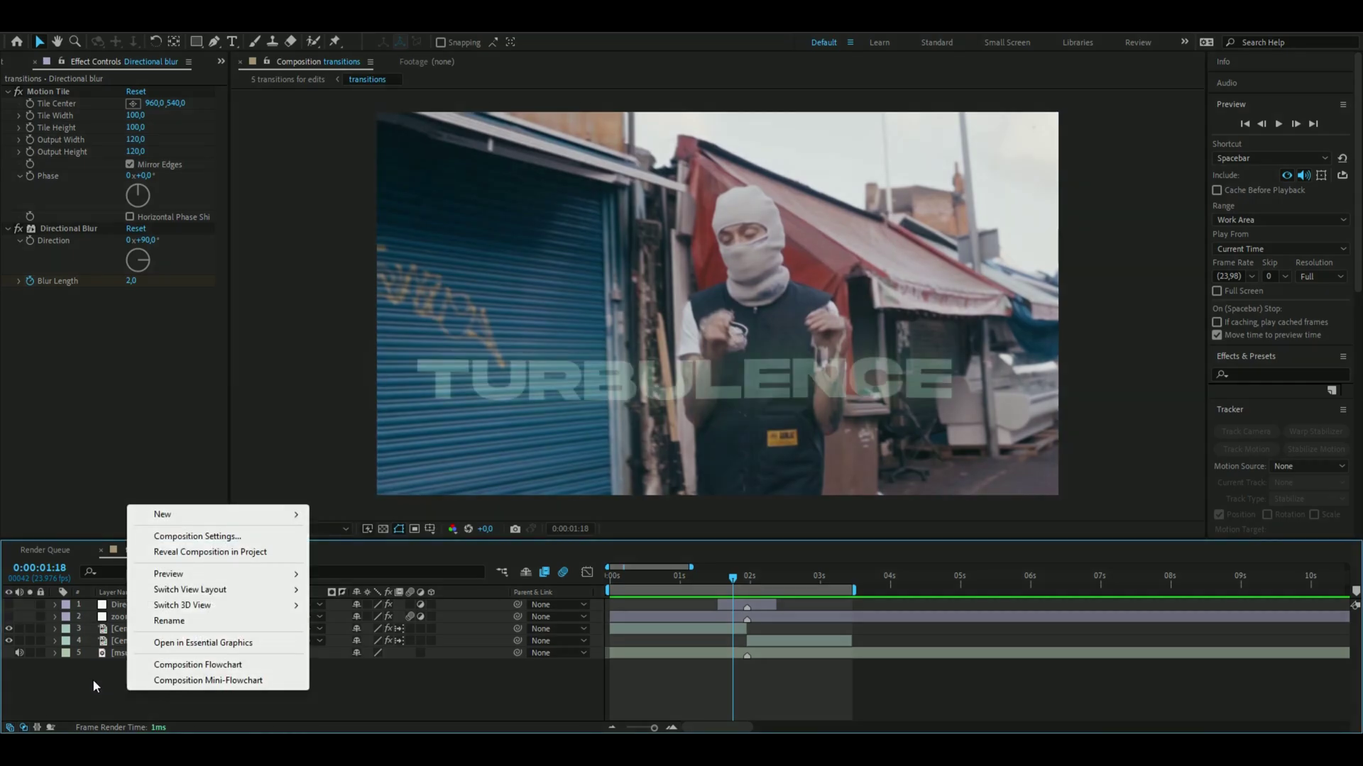
click(231, 697)
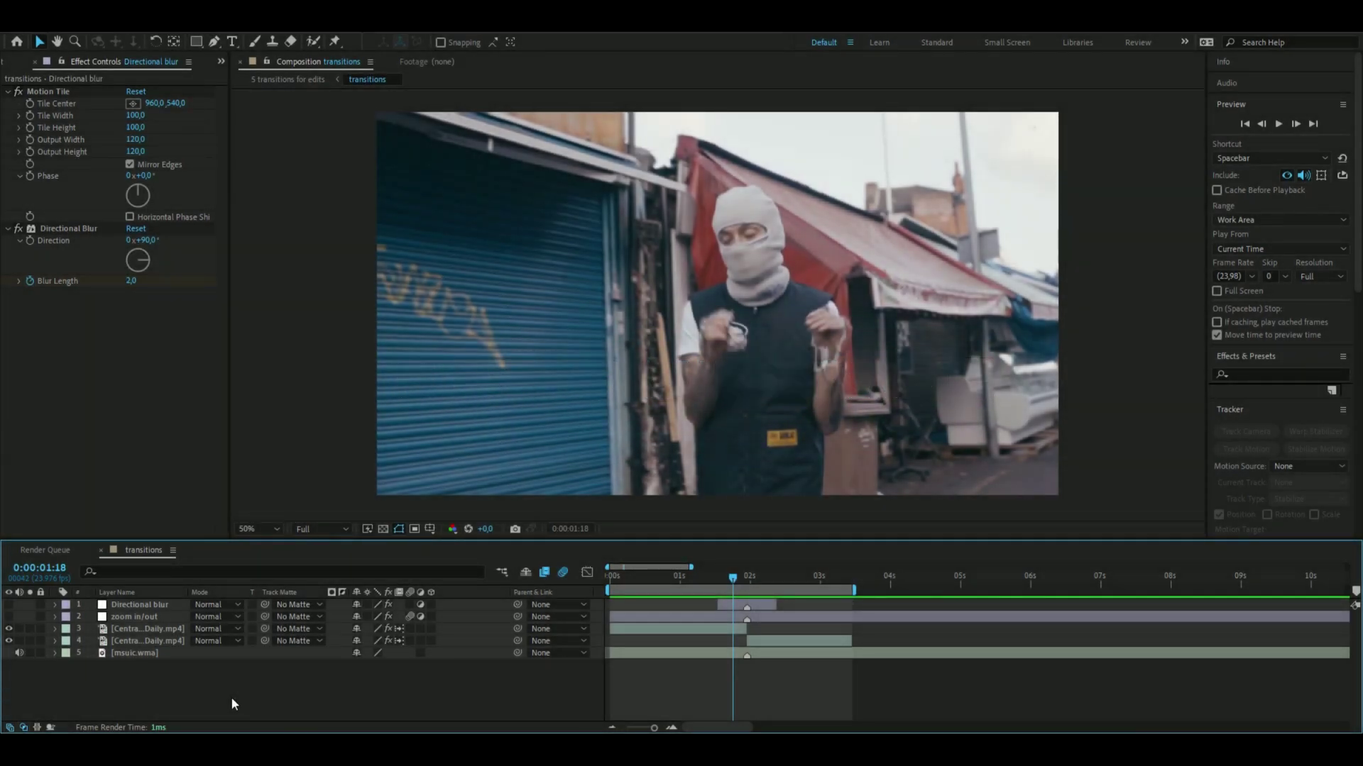
Create a new adjustment layer and apply the Turbulent Displace effect to it
key(ctrl+alt+y)
key(ctrl+space)
text(turb)
click(305, 595)
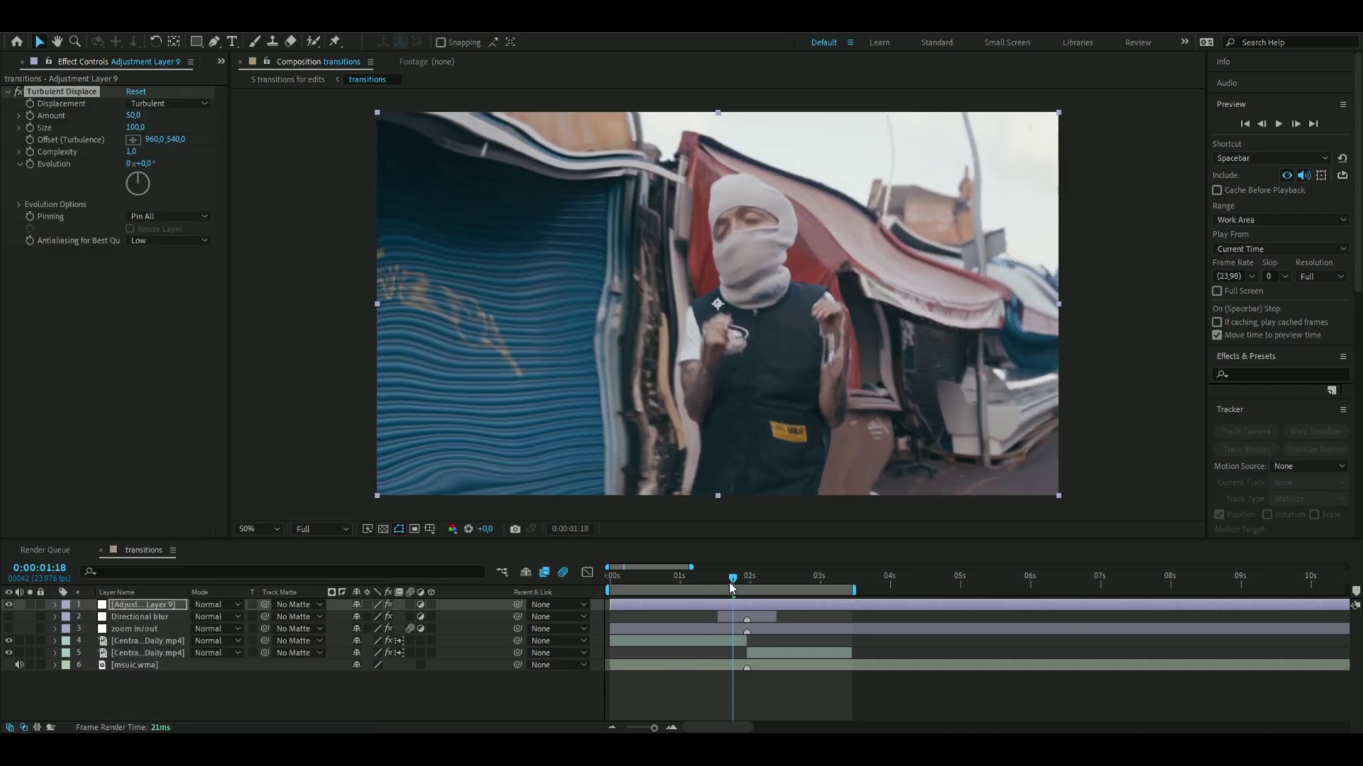
Set Turbulent Displace's Size to 300 and keyframe its Amount at 0 at the composition's start
drag(731, 589, 524, 587)
click(134, 128)
key(BackSpace)
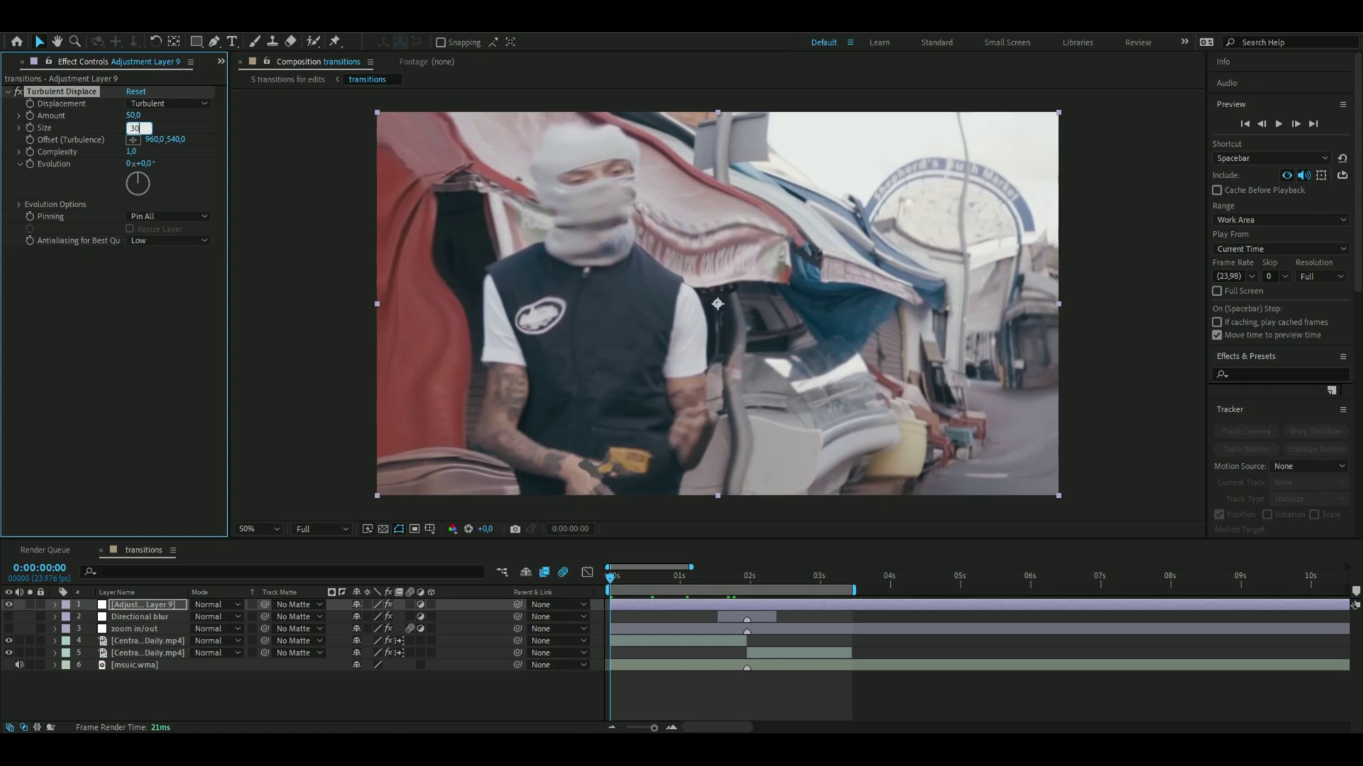
key(Return)
key(shift+Tab)
text(0)
key(Return)
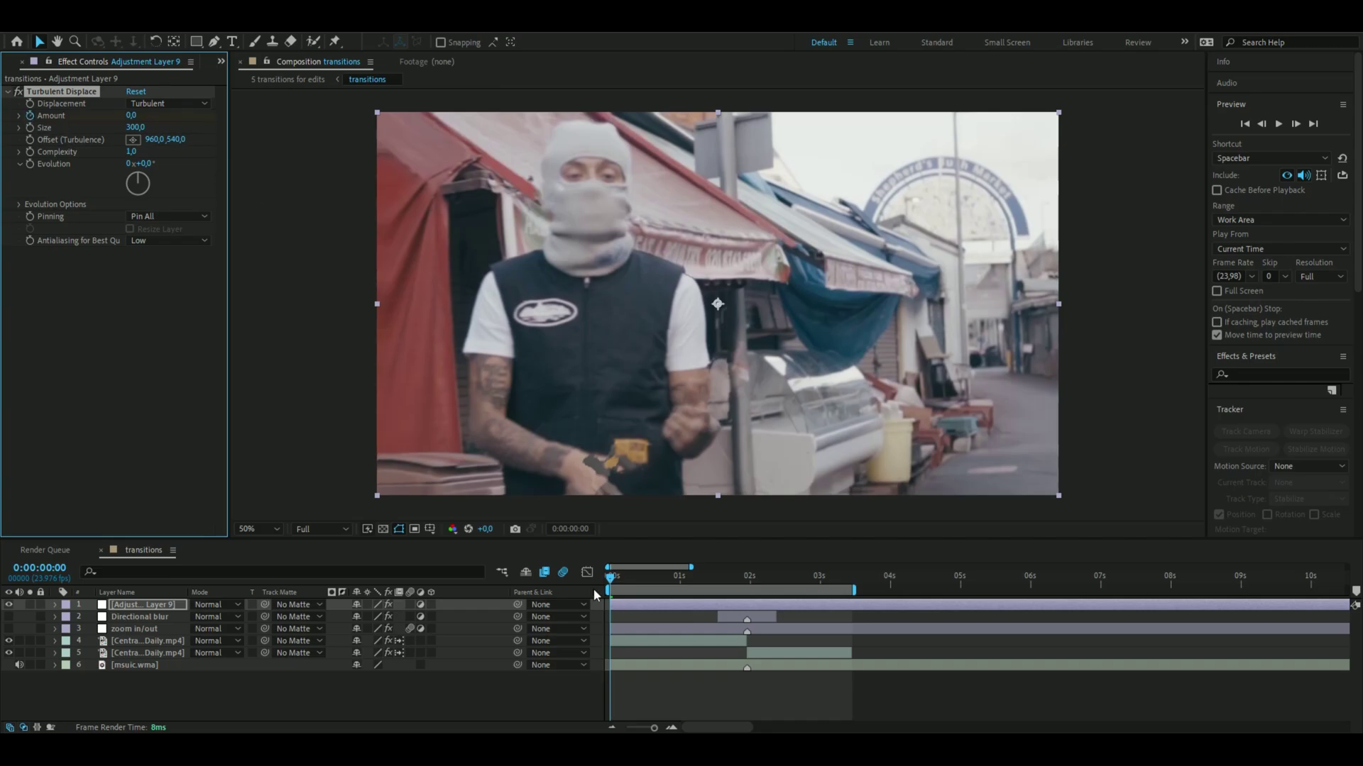
Keyframe the Turbulent Displace Amount at 50 at the cut, 0:00:01:23
drag(614, 586, 751, 661)
click(133, 115)
text(50)
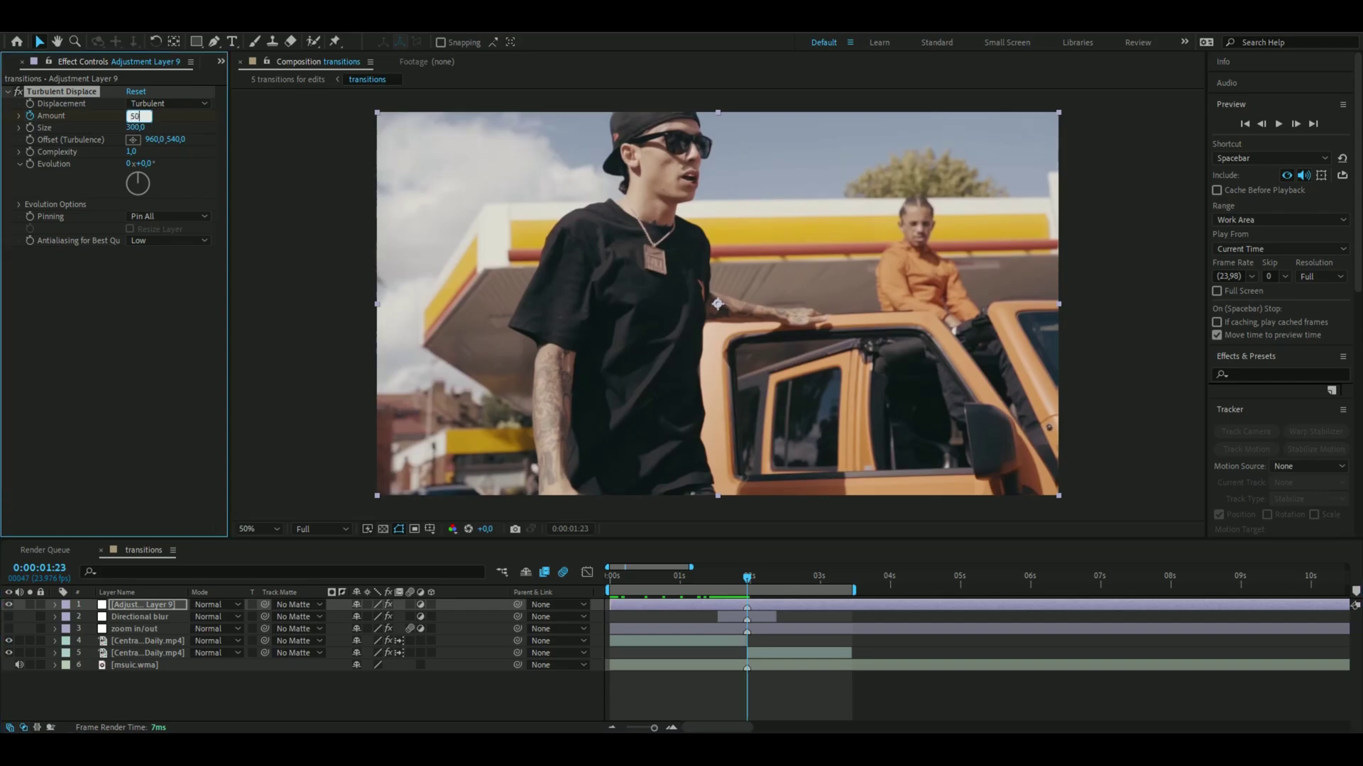
key(Return)
Preview the distortion and set the Turbulent Displace Evolution to 339°
key(space)
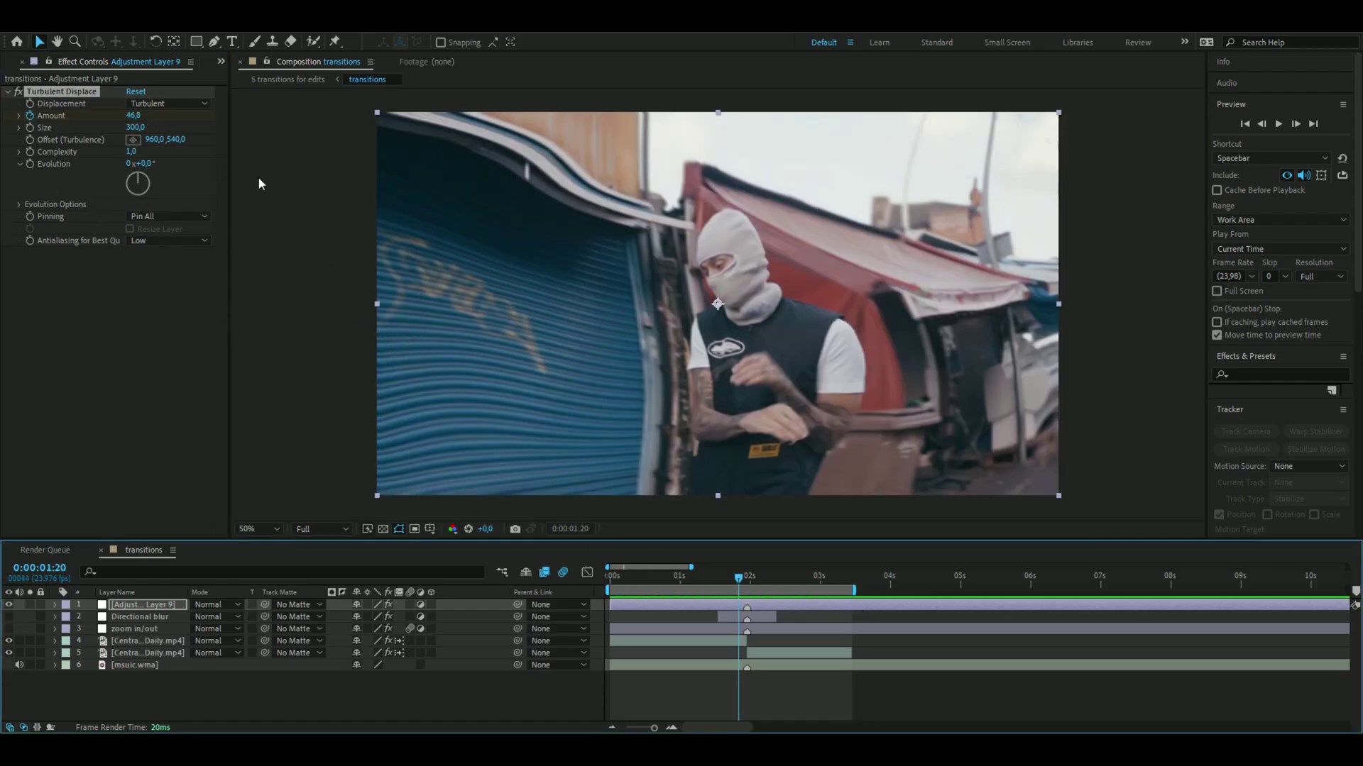
click(155, 194)
drag(161, 210, 124, 146)
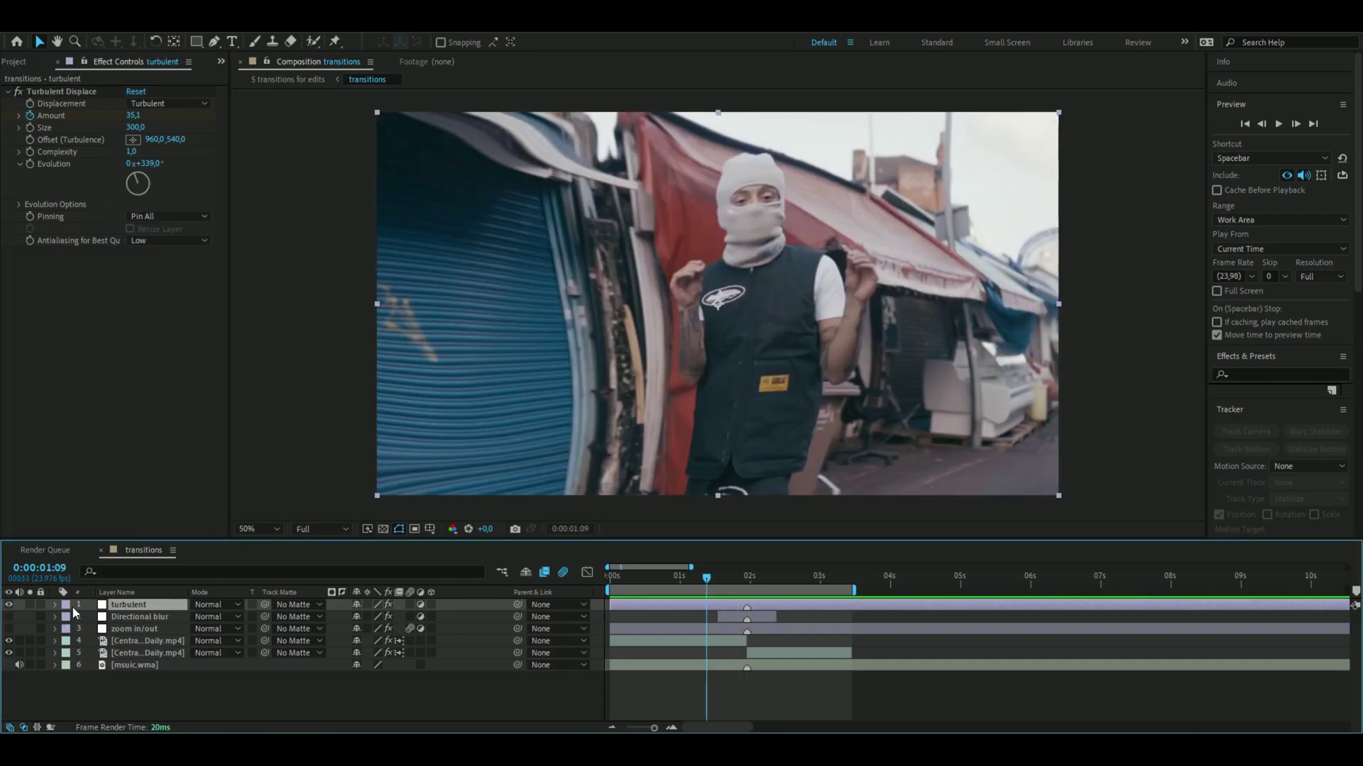
Reveal the turbulent layer's Amount keyframes in the timeline and apply Easy Ease to all three
click(54, 605)
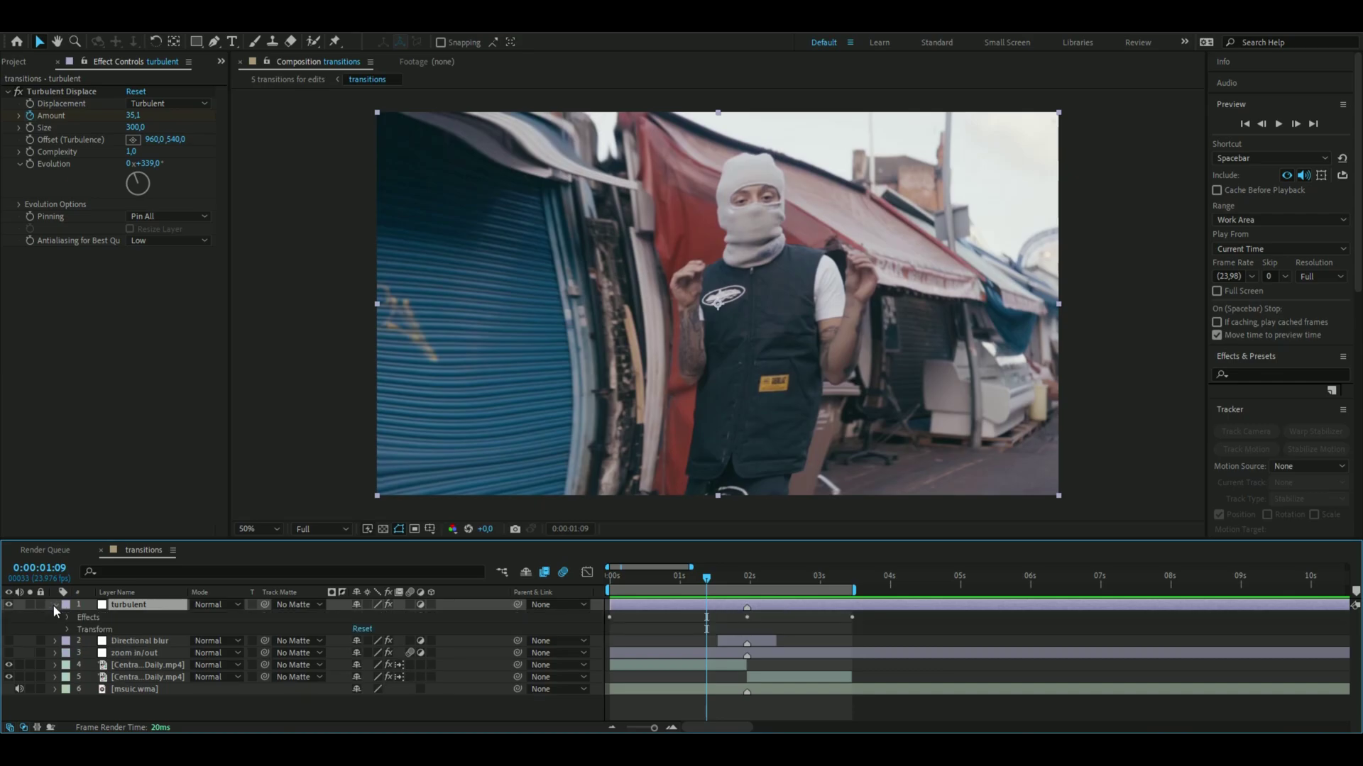
click(68, 618)
click(77, 630)
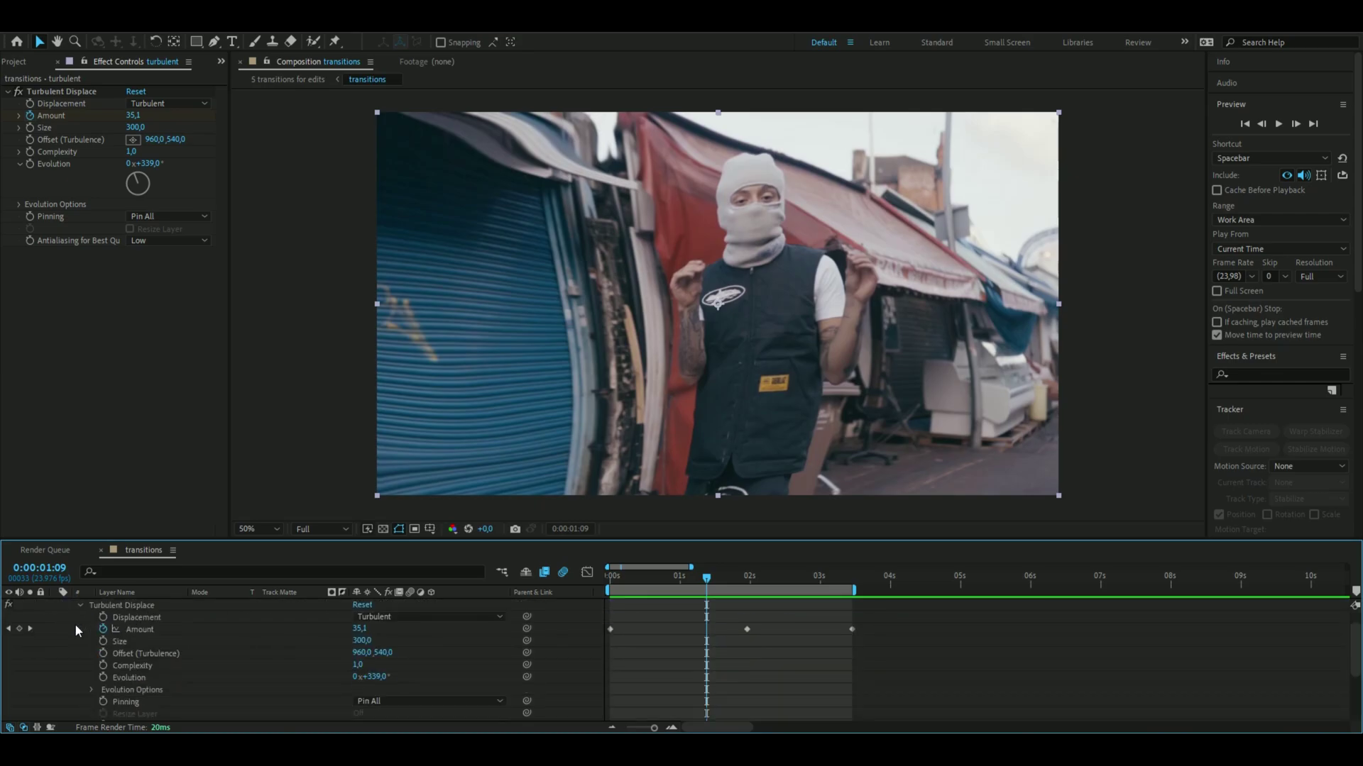
mouse_move(715, 588)
mouse_down()
mouse_move(738, 584)
mouse_move(713, 585)
mouse_up()
drag(882, 627, 608, 635)
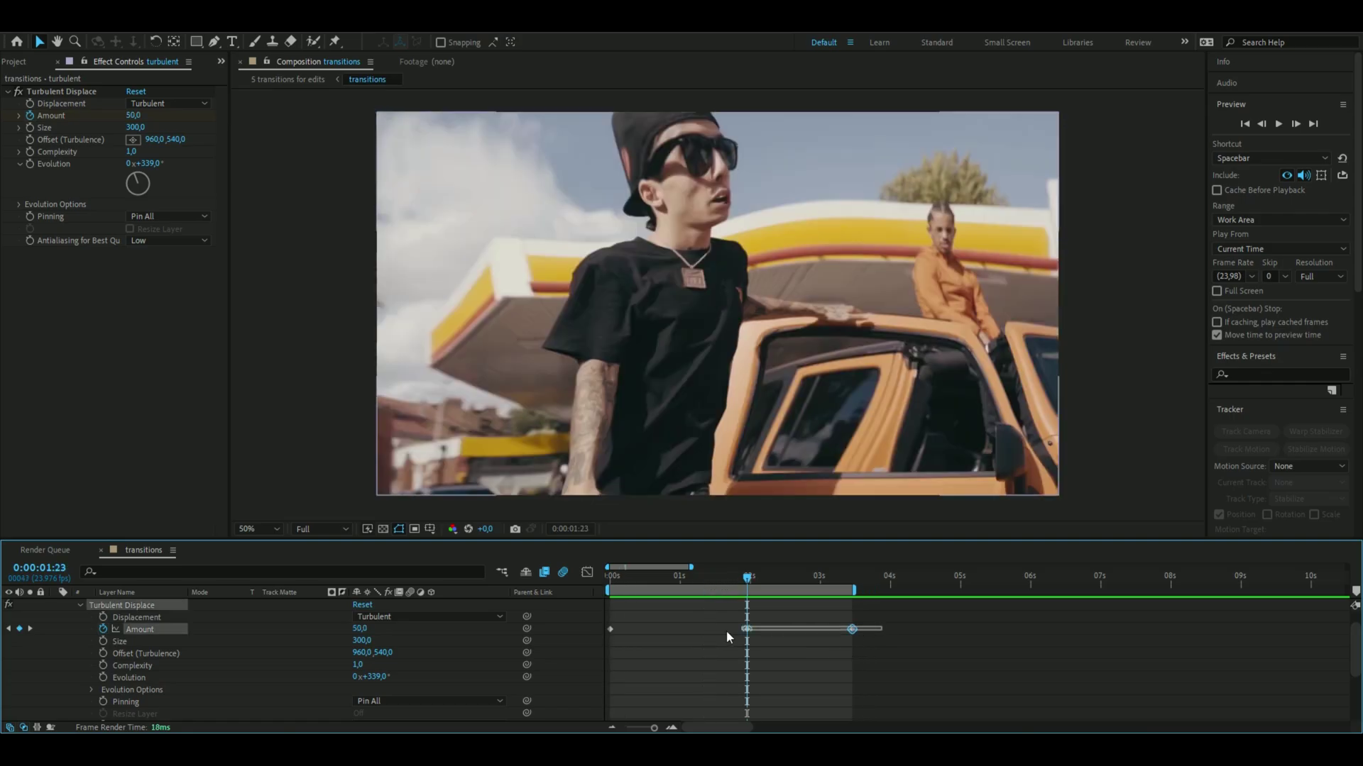
key(F9)
Reshape the Amount curve in the graph editor into a sharp peak at the cut with long, flat ends
click(589, 572)
click(610, 692)
drag(656, 693, 697, 695)
click(853, 693)
click(772, 611)
click(748, 607)
click(753, 614)
click(748, 609)
drag(781, 608, 738, 672)
drag(703, 608, 779, 671)
Play the turbulence transition from the composition's start, and return to the layer view of the keyframes
click(608, 581)
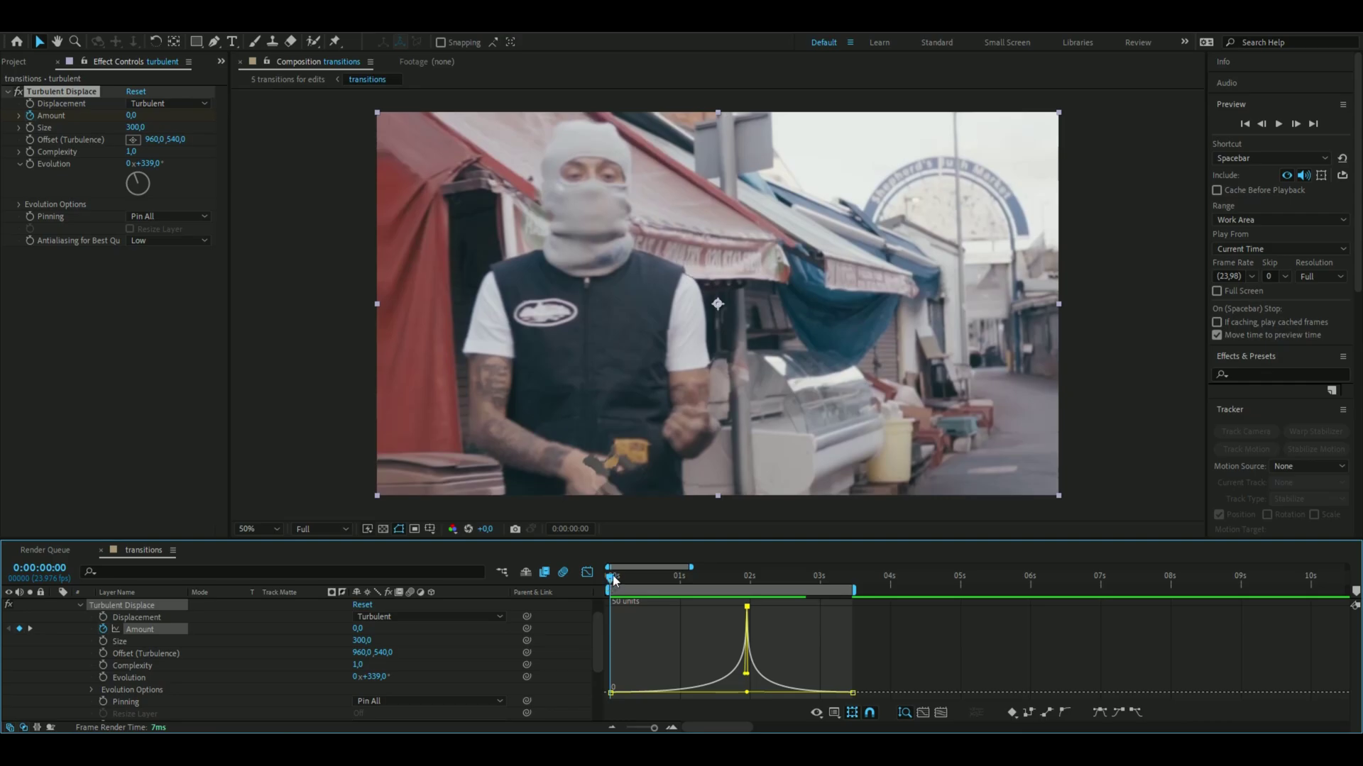
key(space)
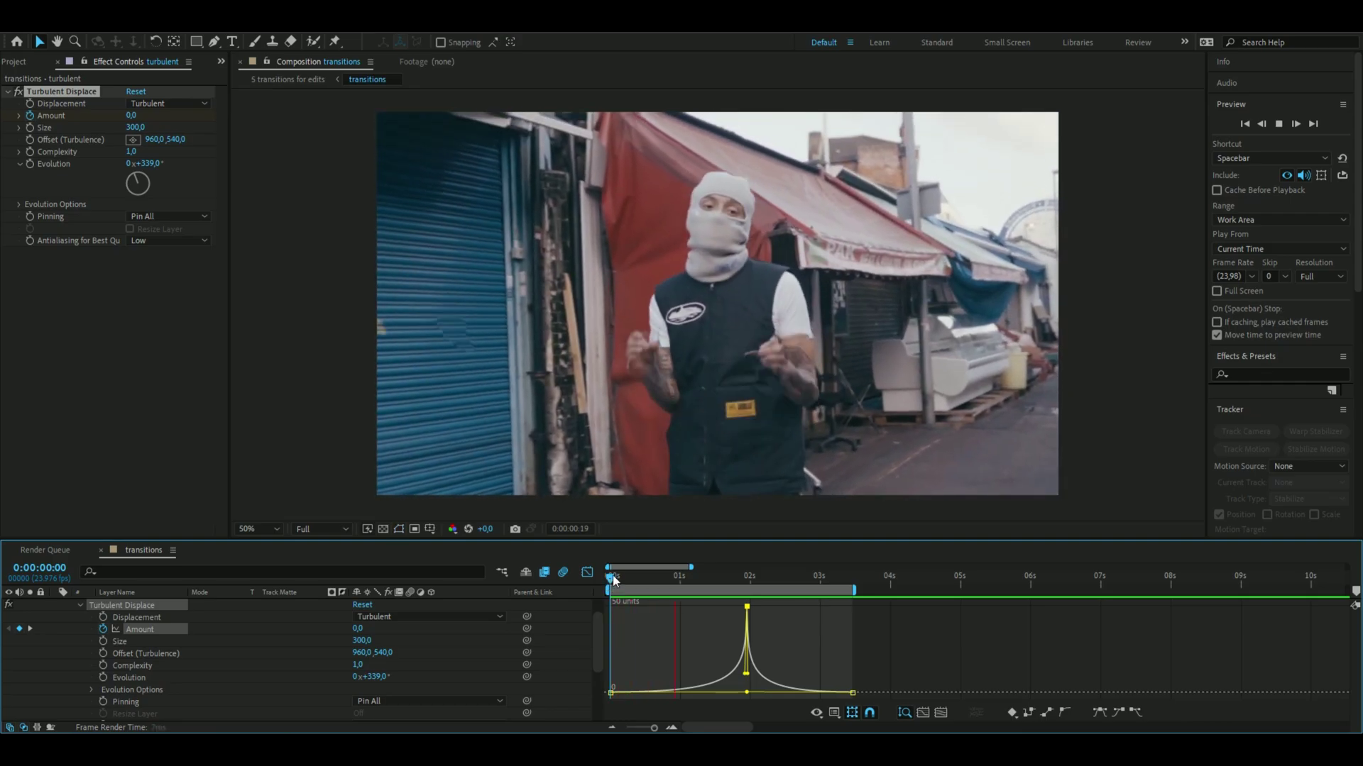
key(space)
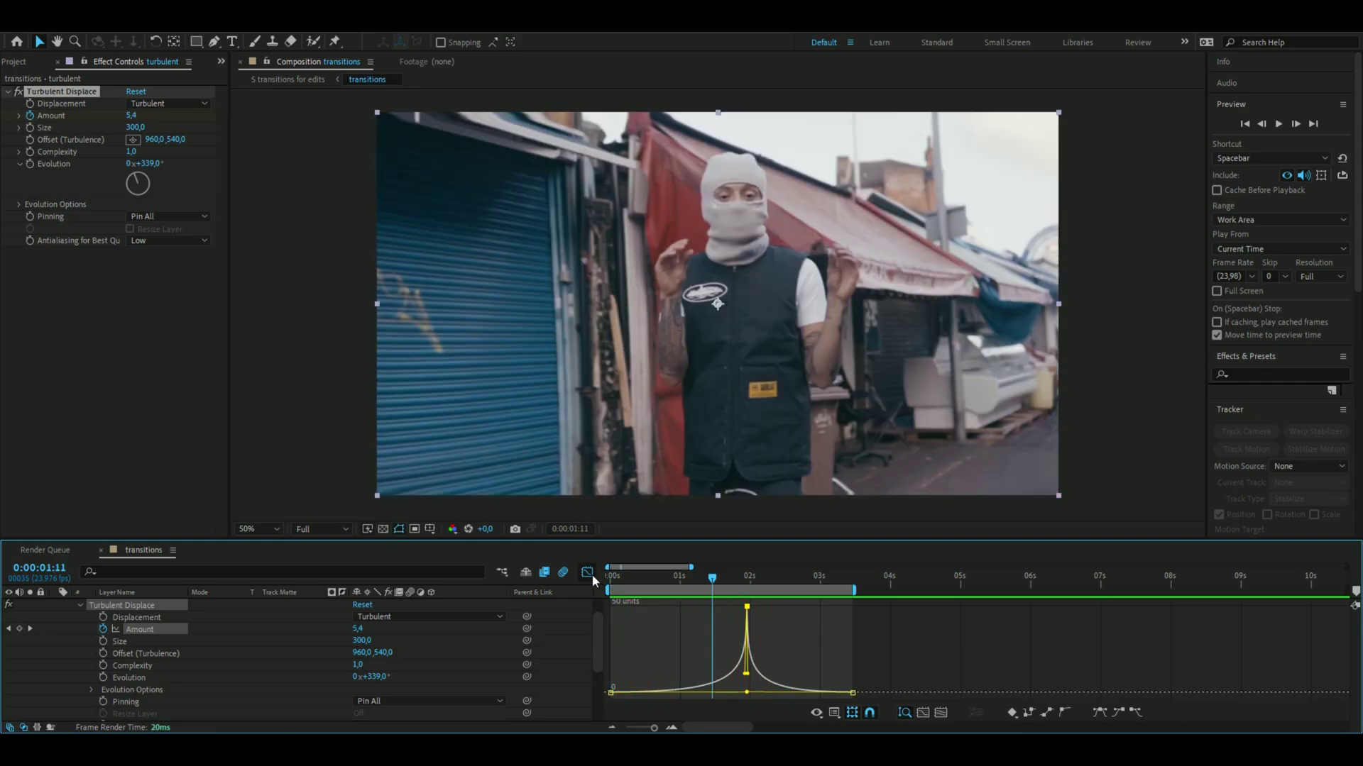
click(587, 572)
scroll(281, 642, up, 1)
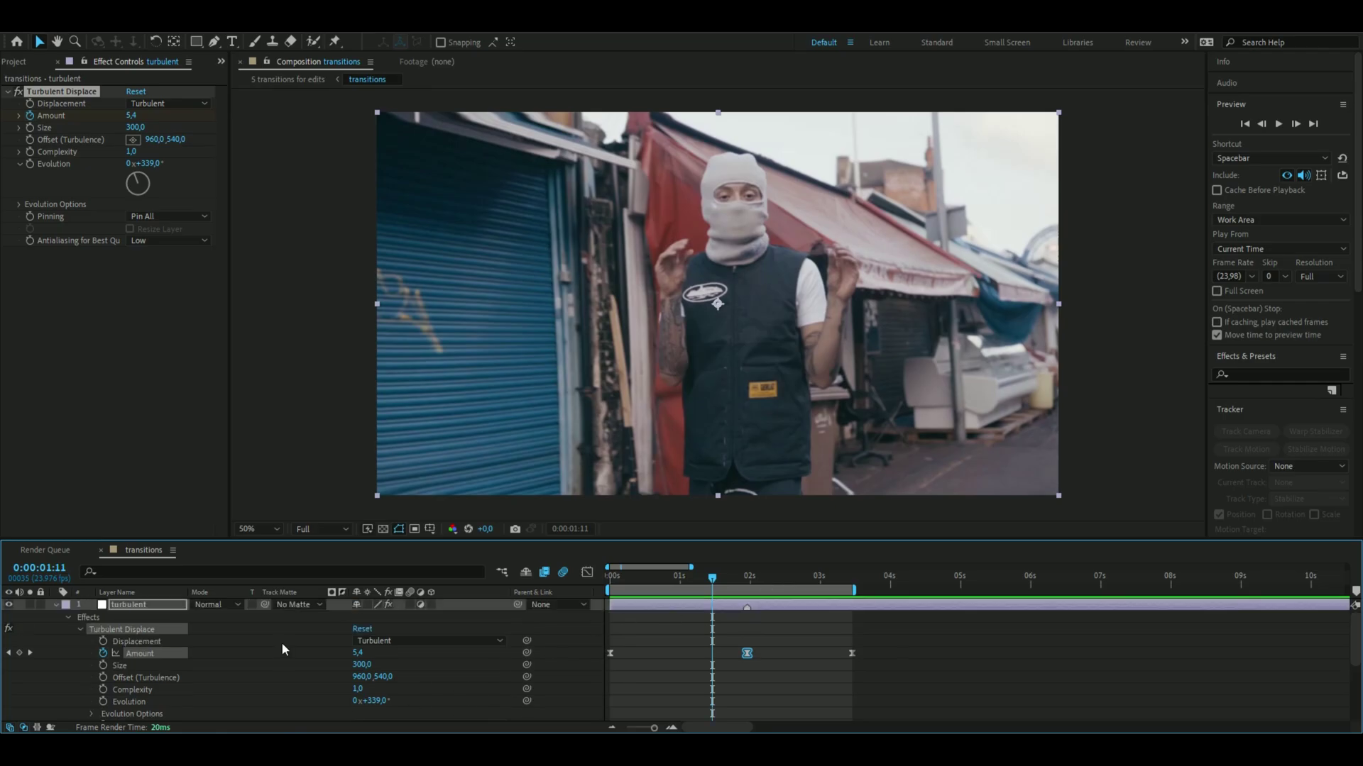
Collapse the turbulent layer's properties and hide the layer
click(56, 605)
click(176, 700)
click(8, 605)
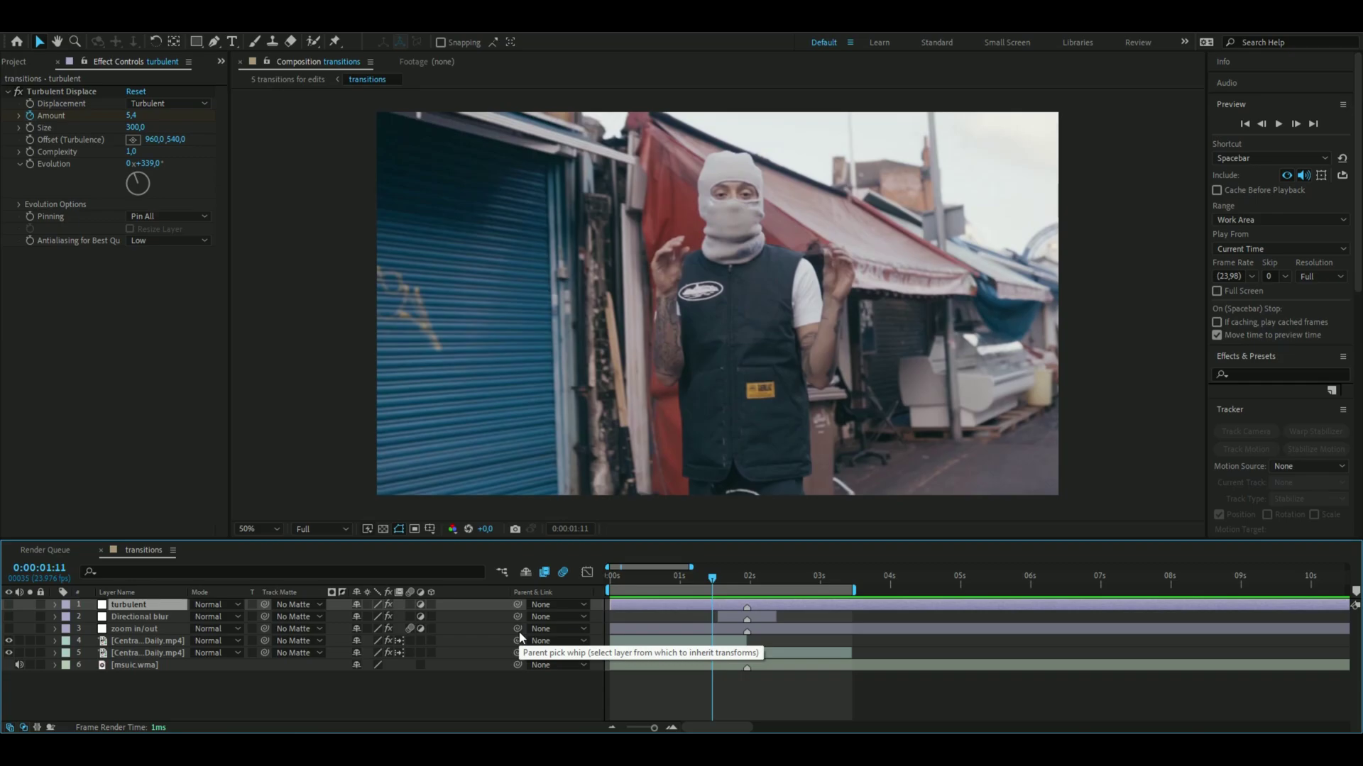
Add a new adjustment layer above the others and name it square blur
key(ctrl+alt+y)
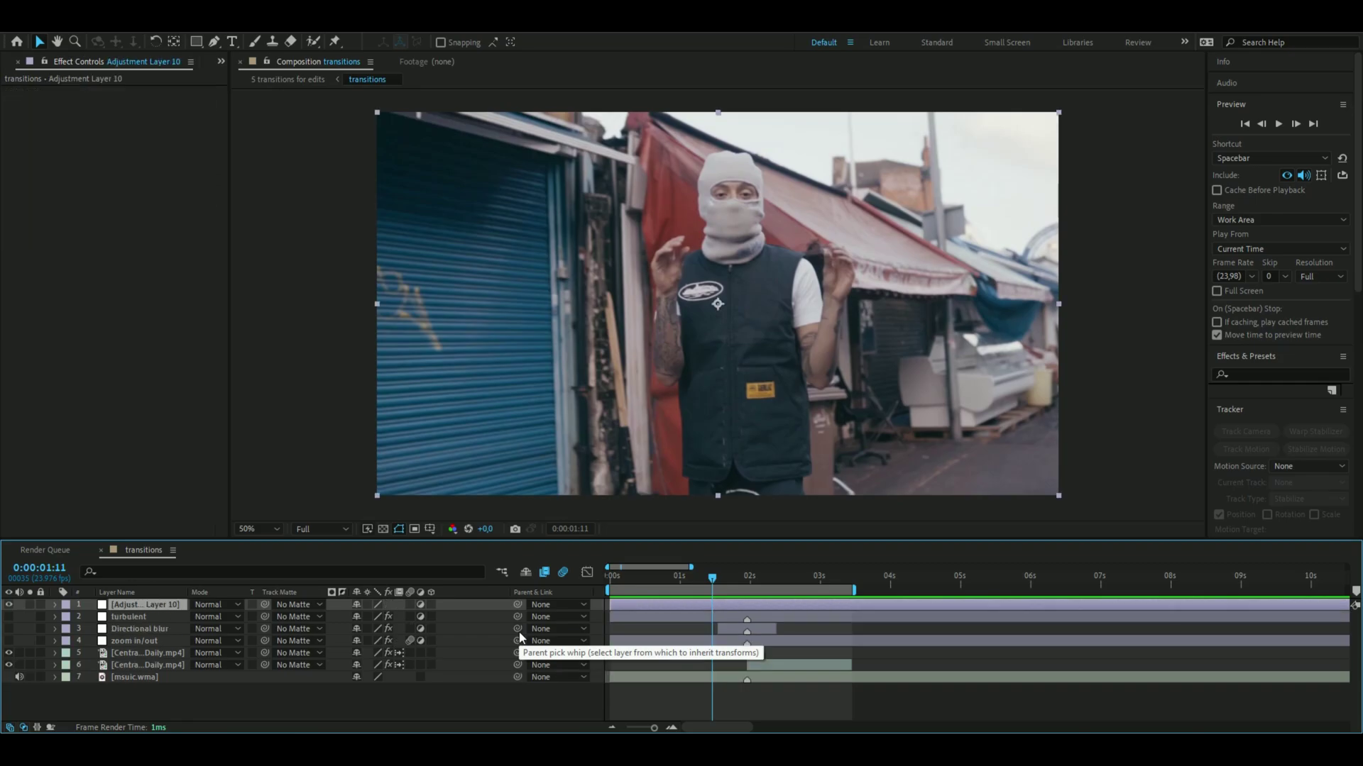
right_click(164, 607)
click(181, 568)
text(square blur)
key(Return)
Apply the Minimax effect to the square blur layer
key(ctrl+space)
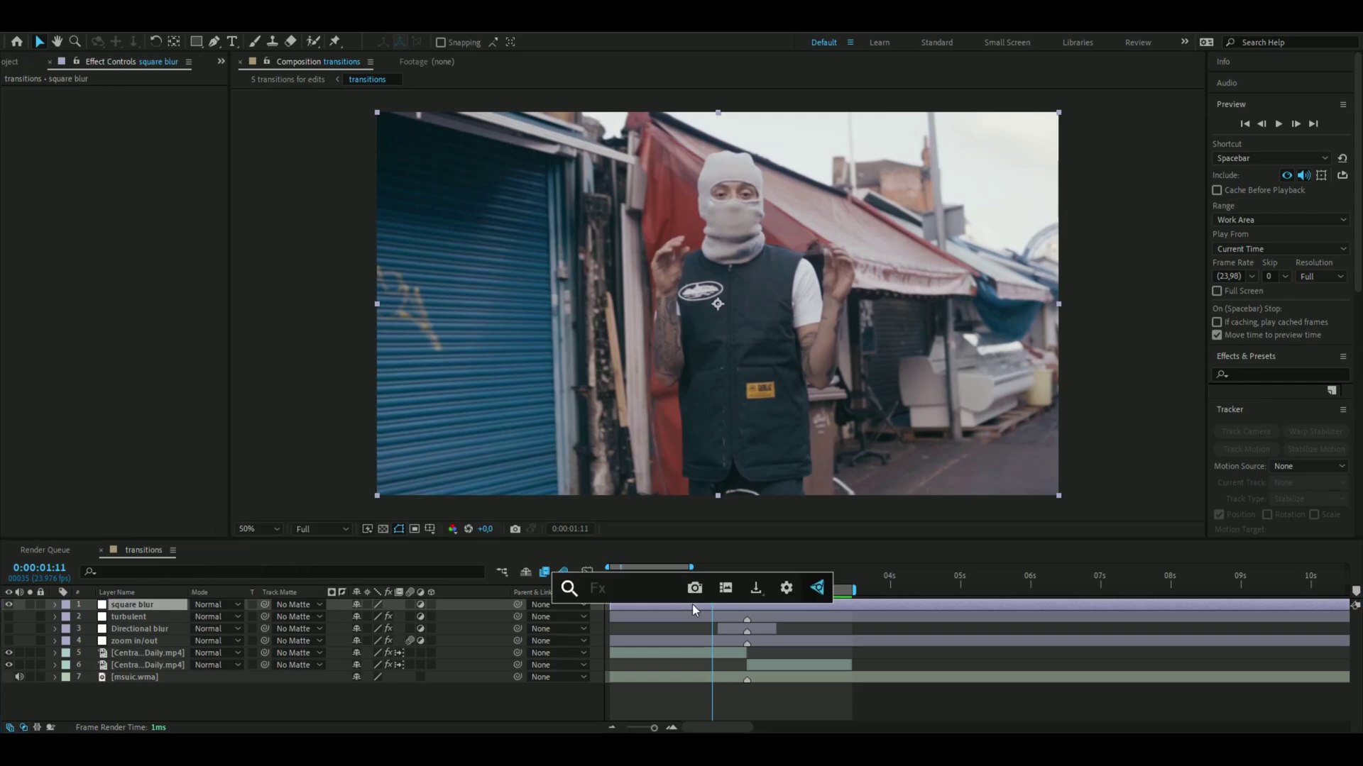
text(mini)
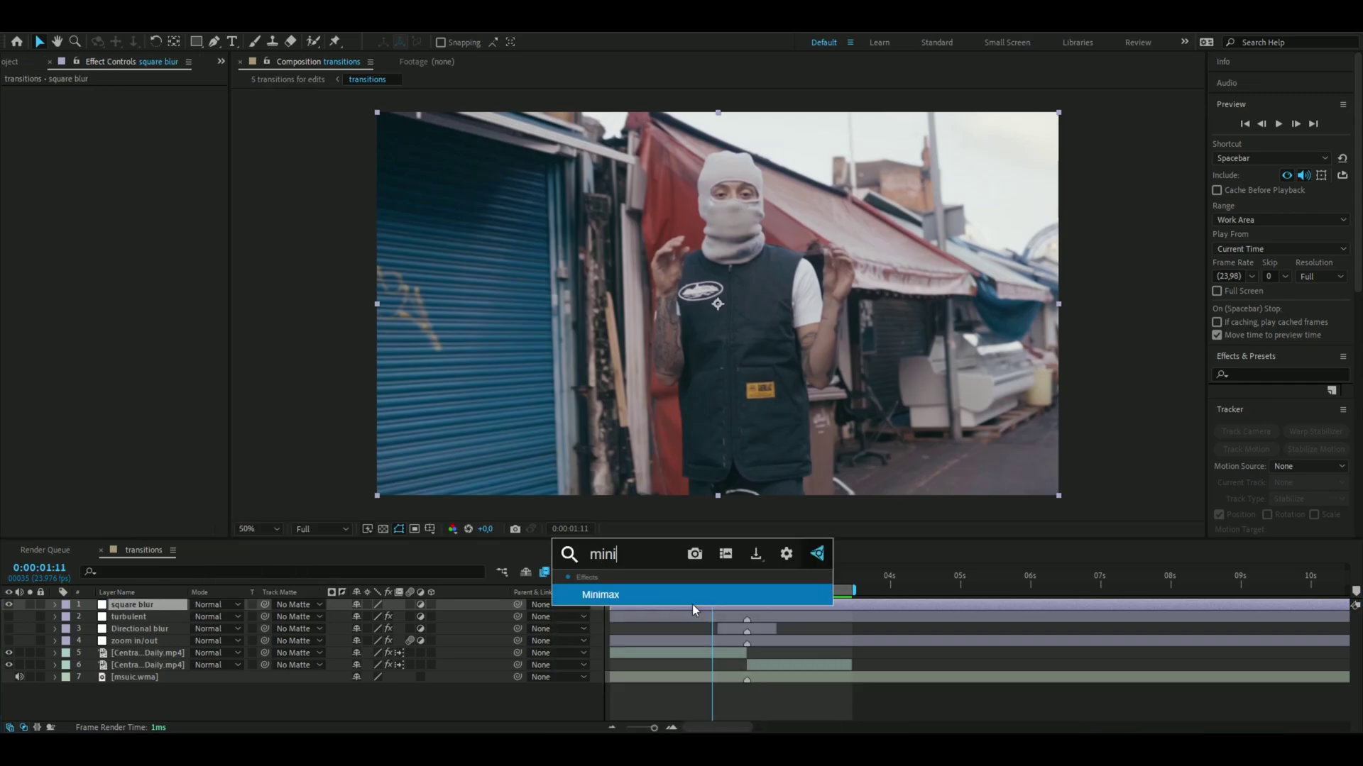
key(Return)
Keyframe the Minimax Radius at 0 at the start, 20 at the cut (0:00:01:23) and 0 at 0:00:03:11
drag(712, 578, 562, 576)
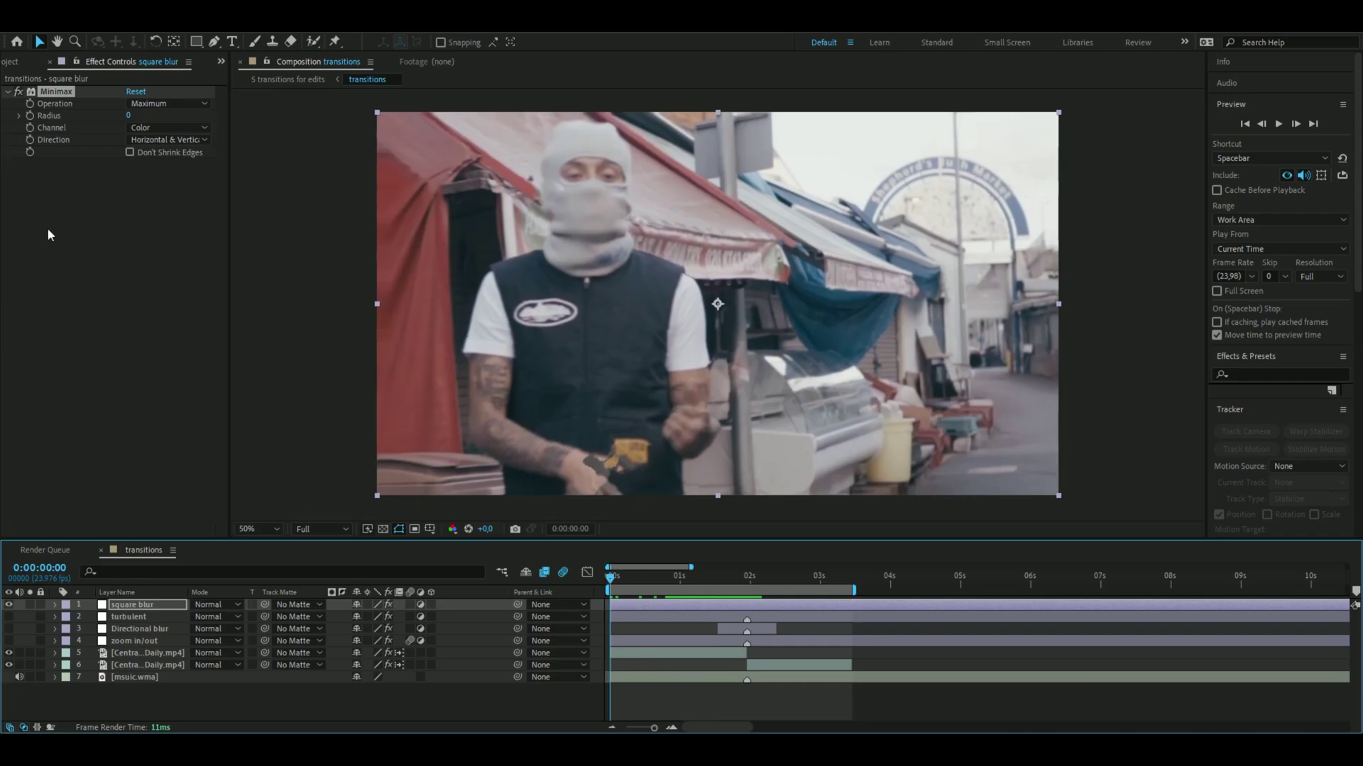
click(30, 115)
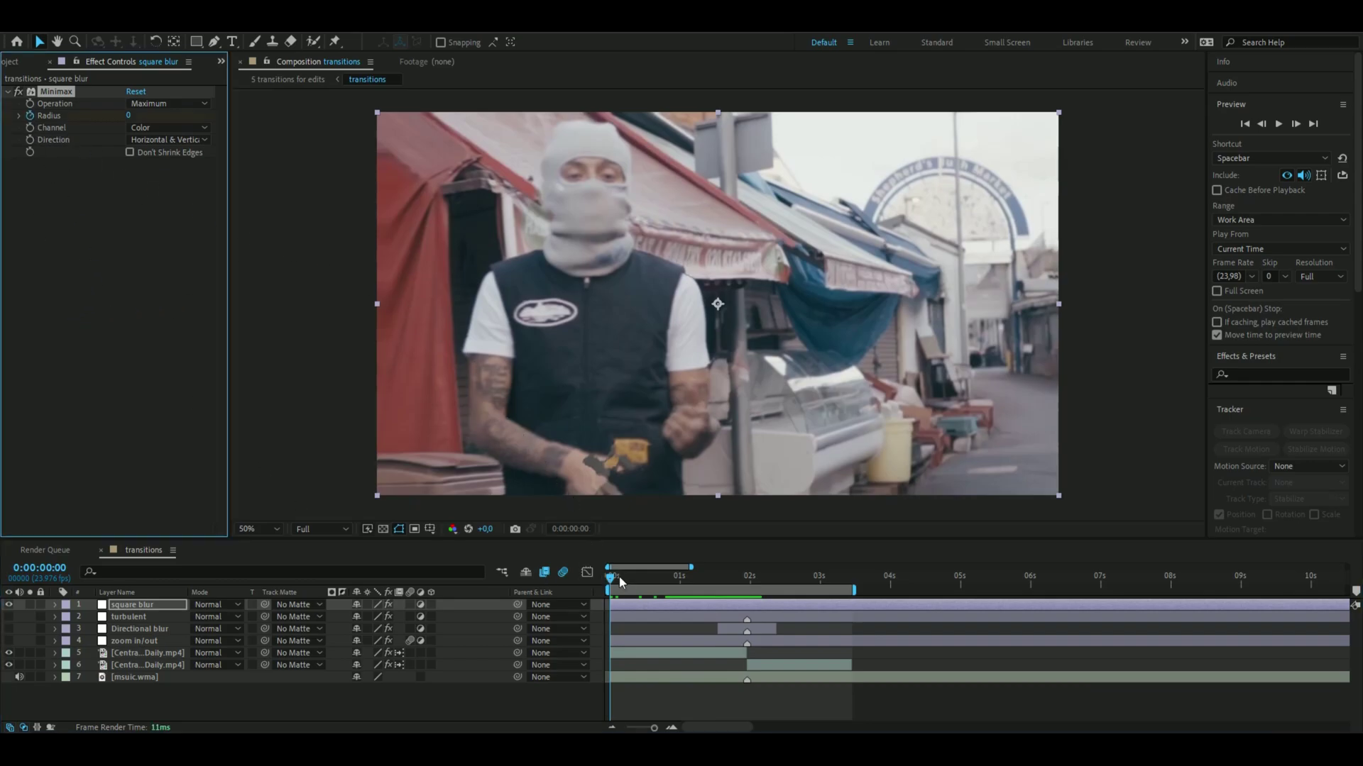
click(746, 584)
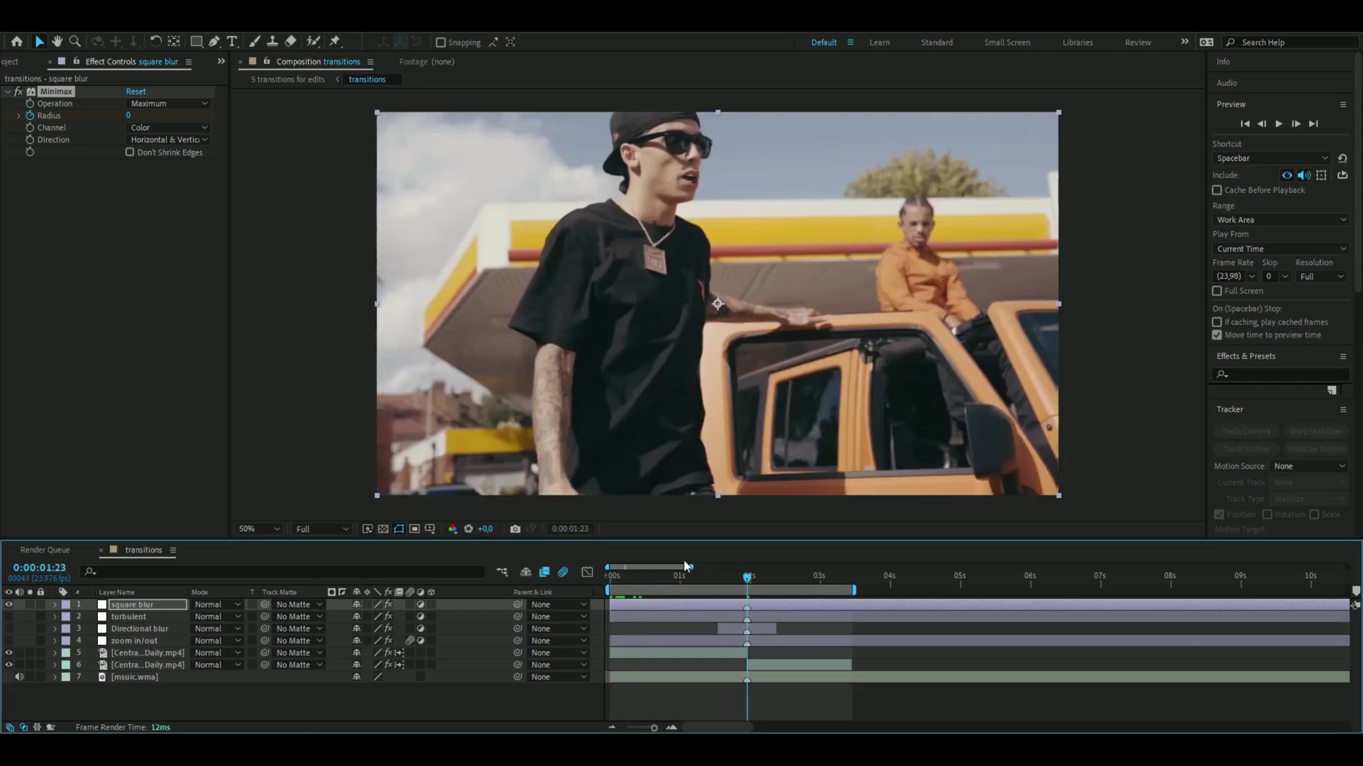
drag(129, 116, 146, 117)
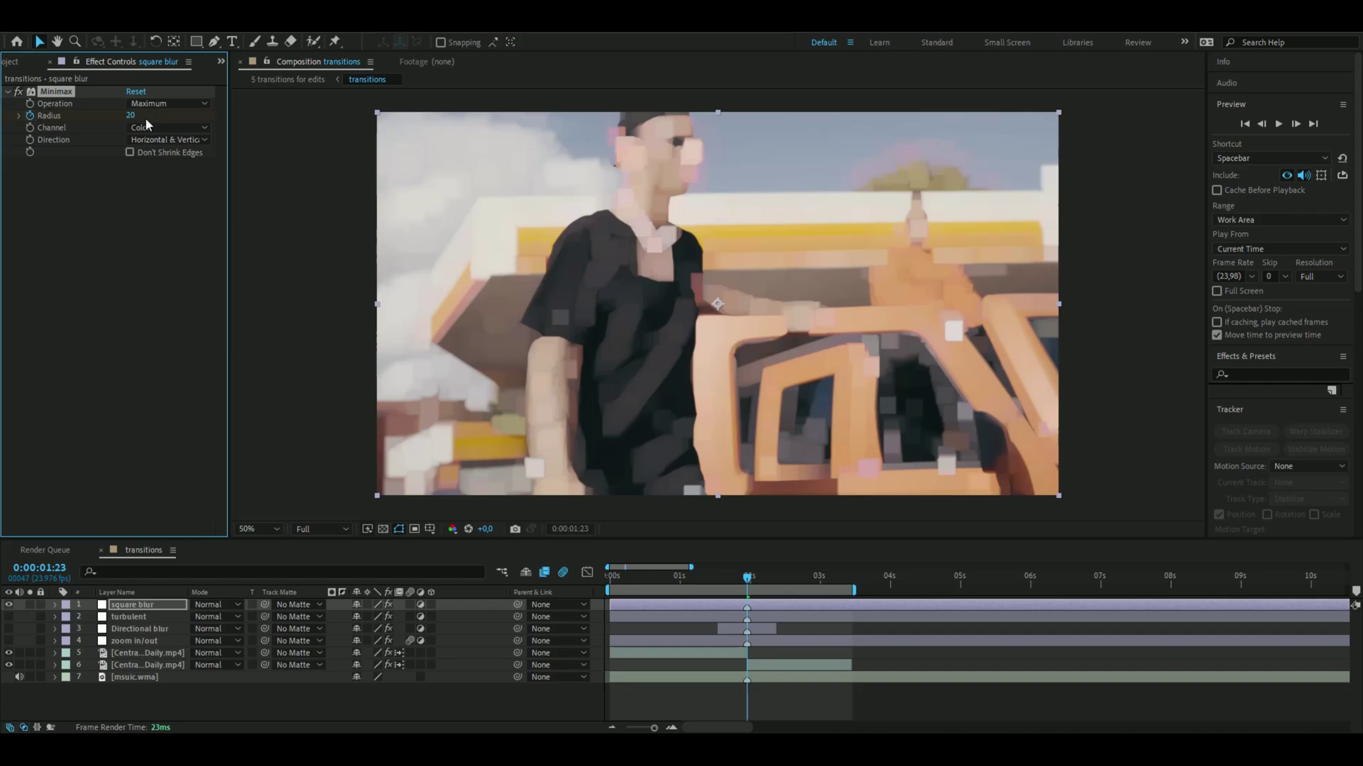
drag(751, 580, 852, 579)
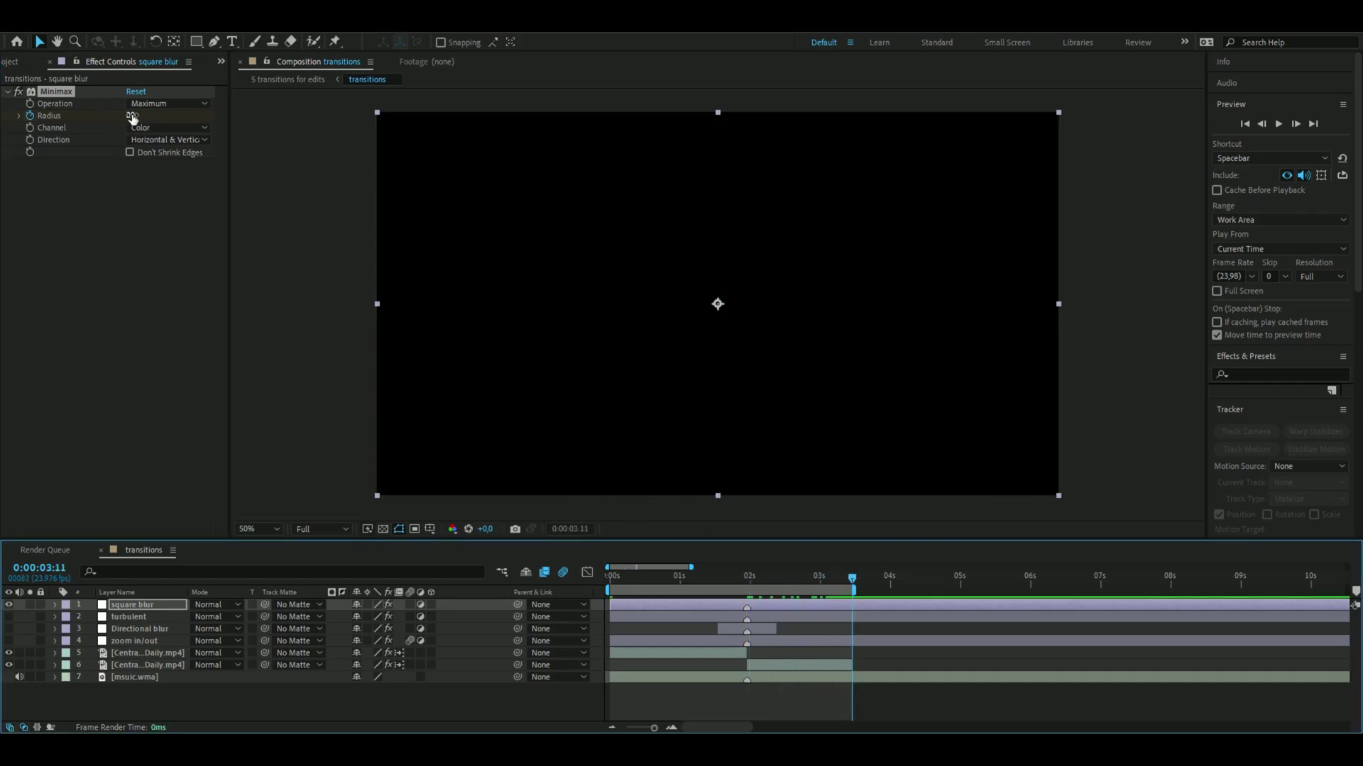
click(132, 116)
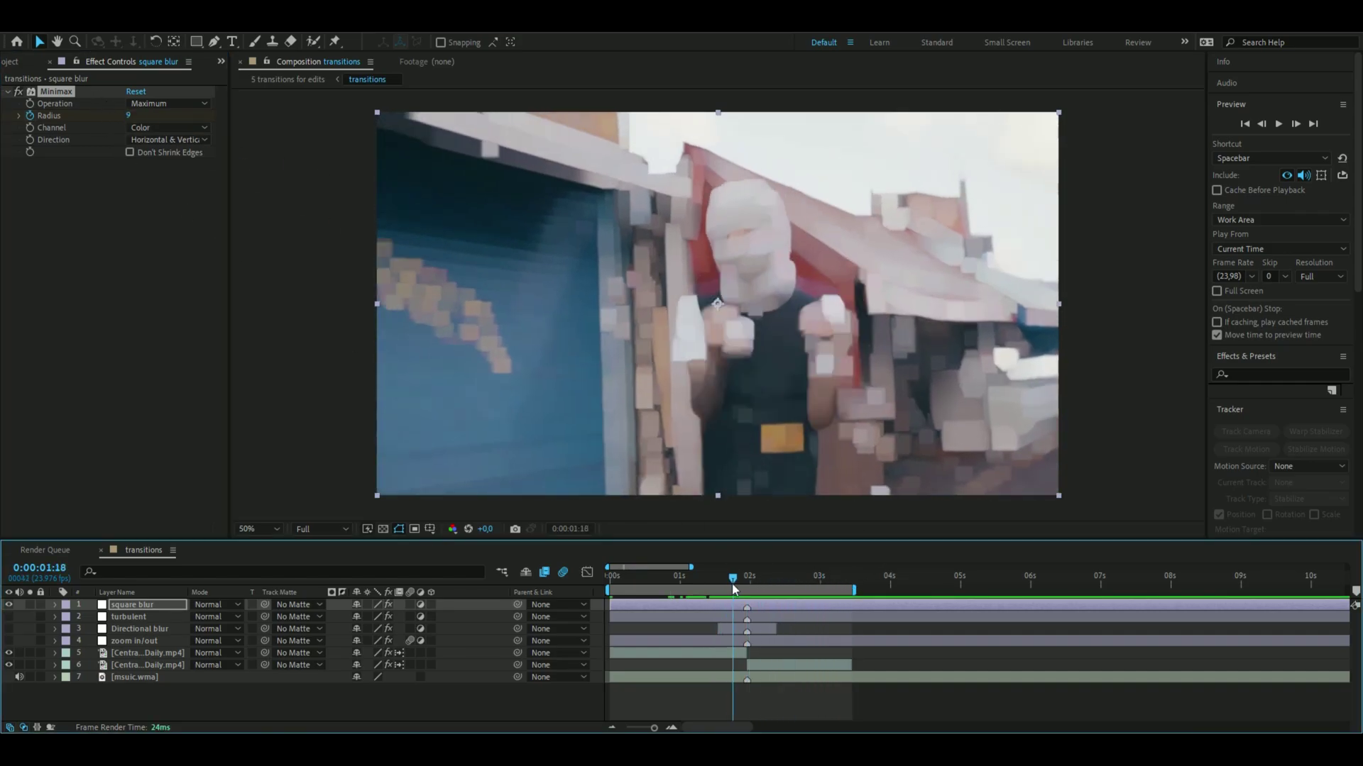
Reveal the square blur layer's Radius keyframes, apply Easy Ease to them and show their curve in the graph editor
drag(733, 589, 810, 593)
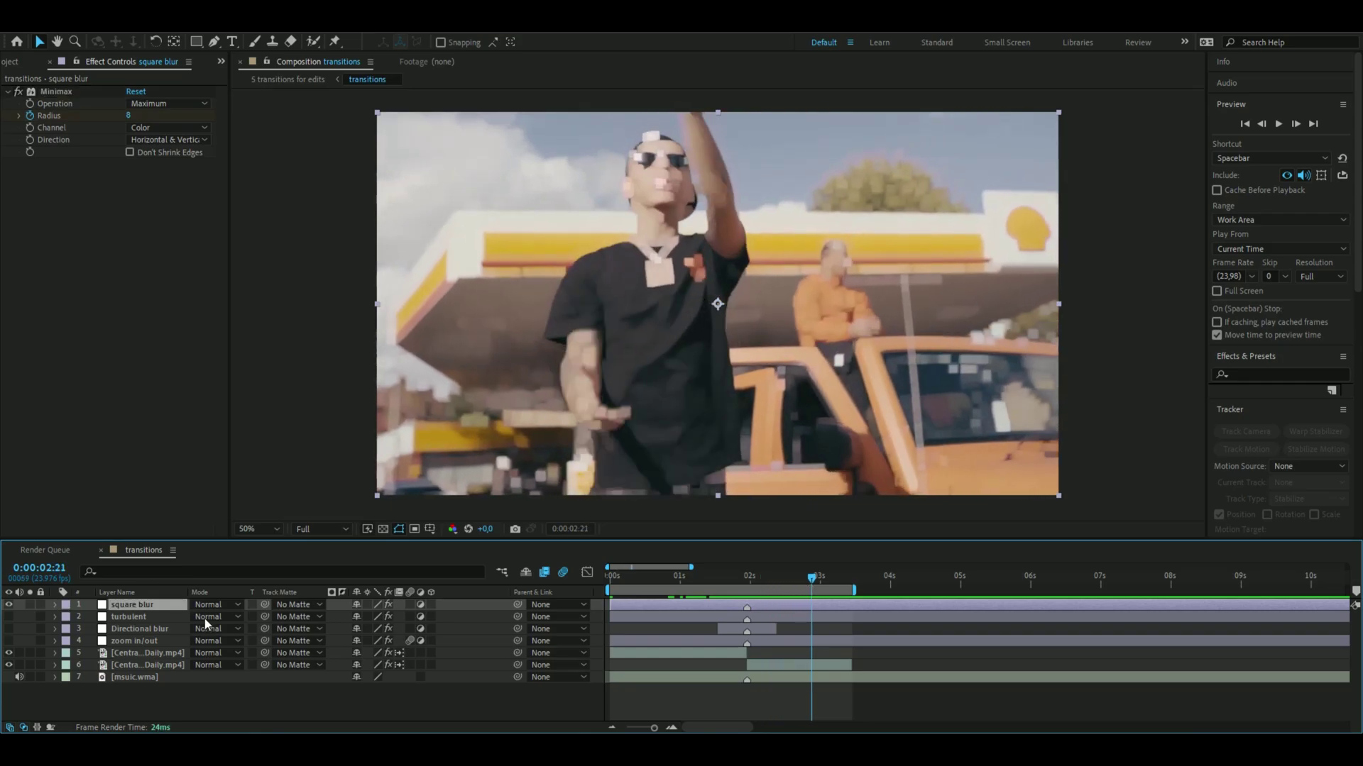
click(54, 605)
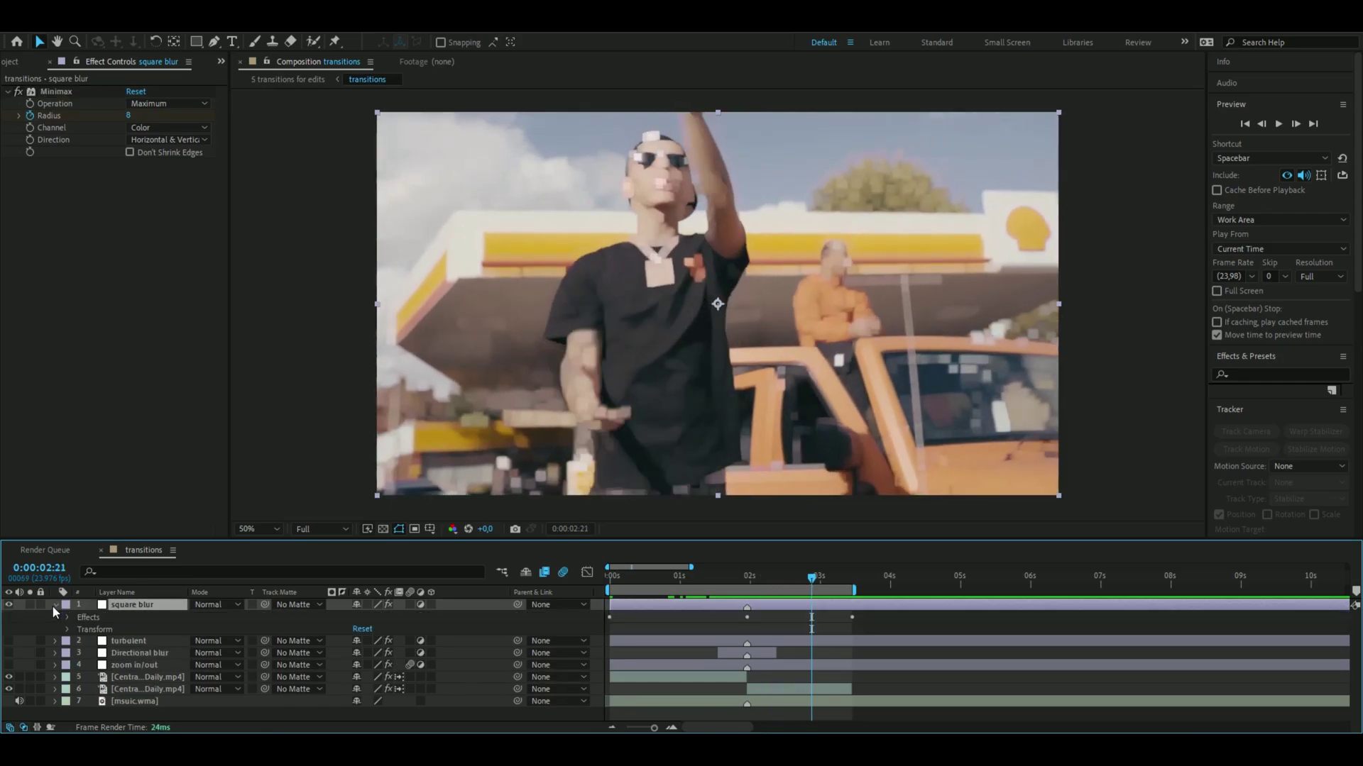
click(65, 617)
click(79, 630)
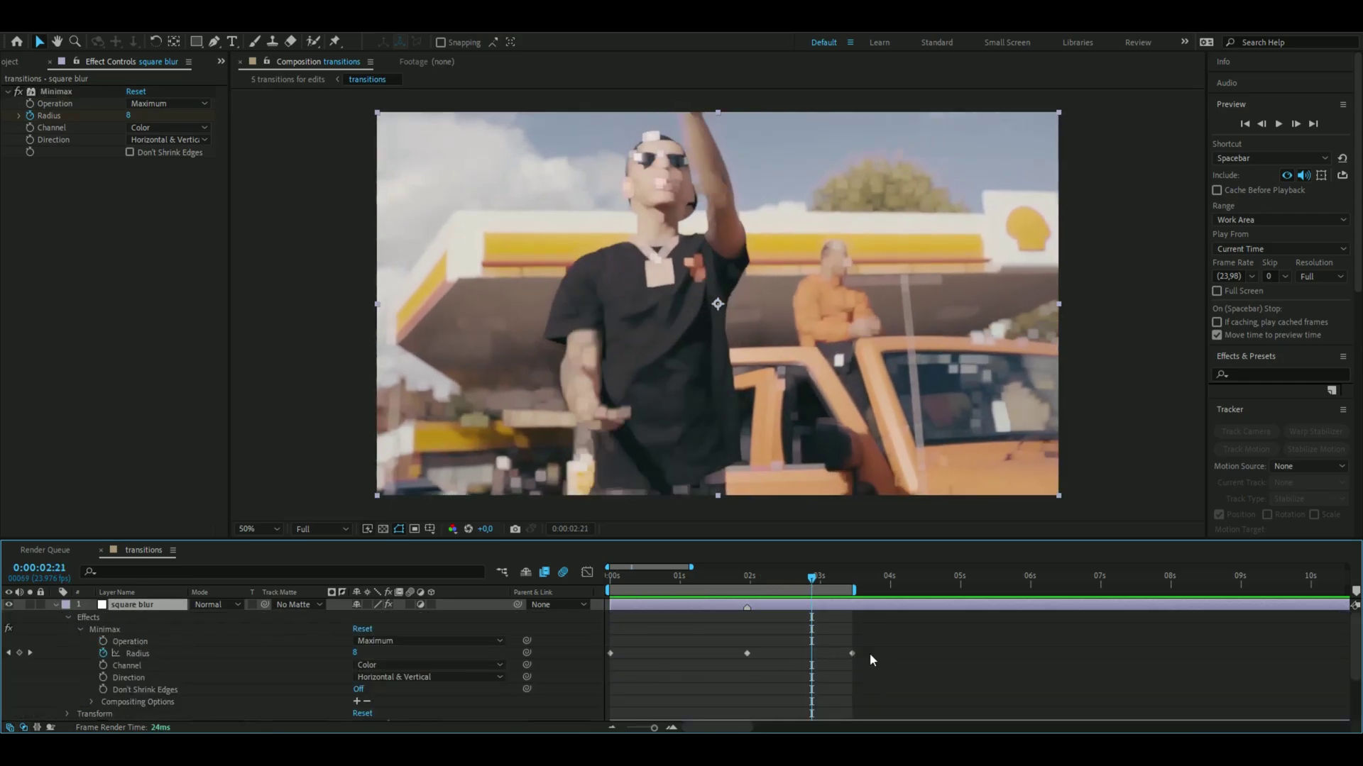
click(587, 572)
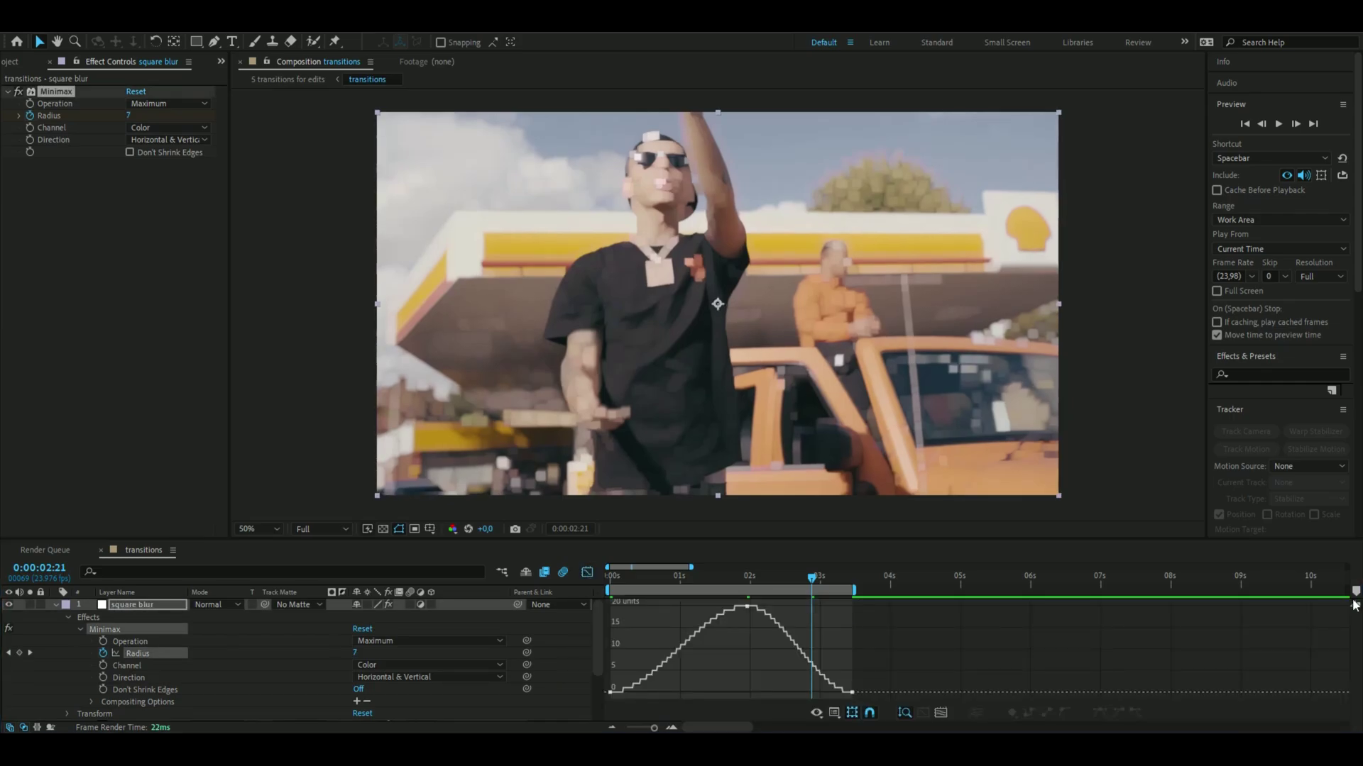
Reshape the Radius curve into a sharp peak at the cut with long, flat ends
click(610, 692)
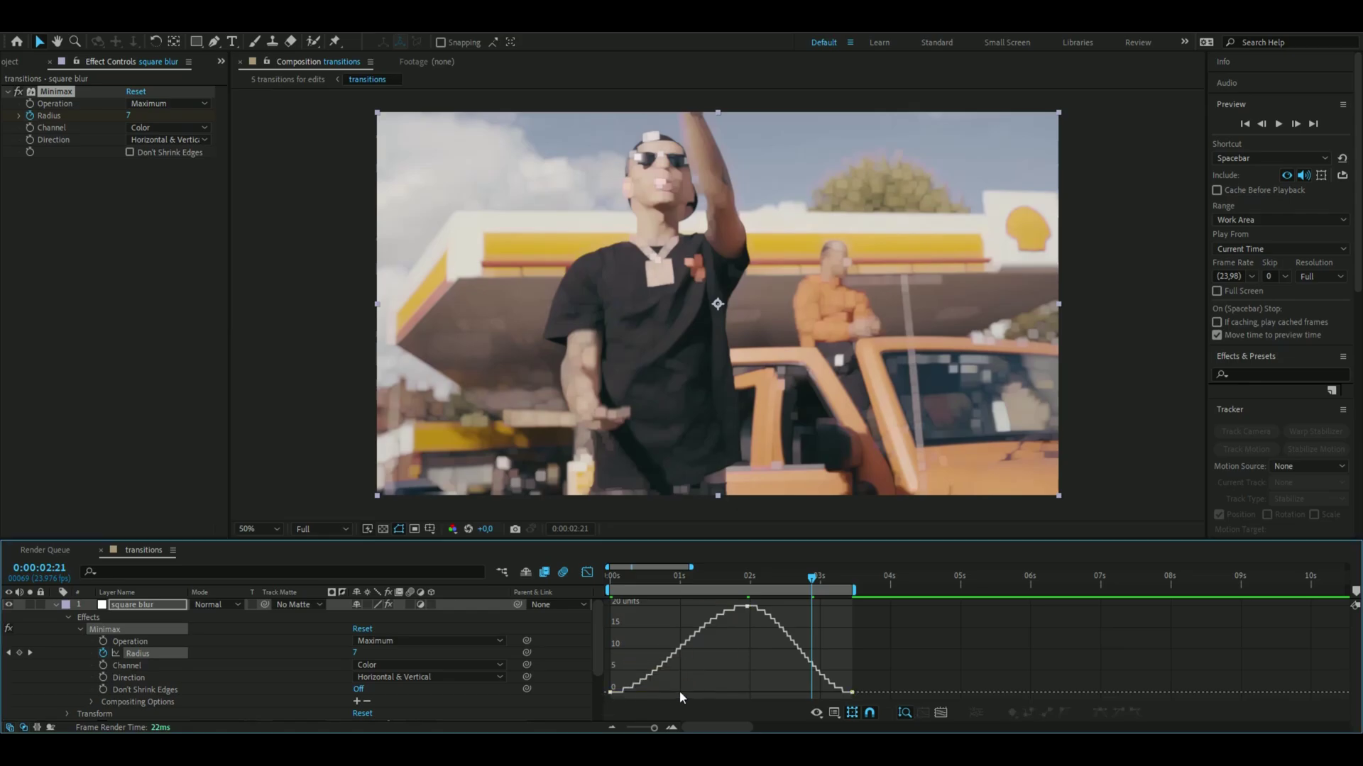
click(610, 693)
drag(656, 693, 755, 696)
click(853, 693)
drag(818, 693, 693, 695)
click(747, 607)
drag(782, 607, 747, 670)
drag(701, 607, 746, 669)
Play the square blur transition from near the composition's start
click(675, 578)
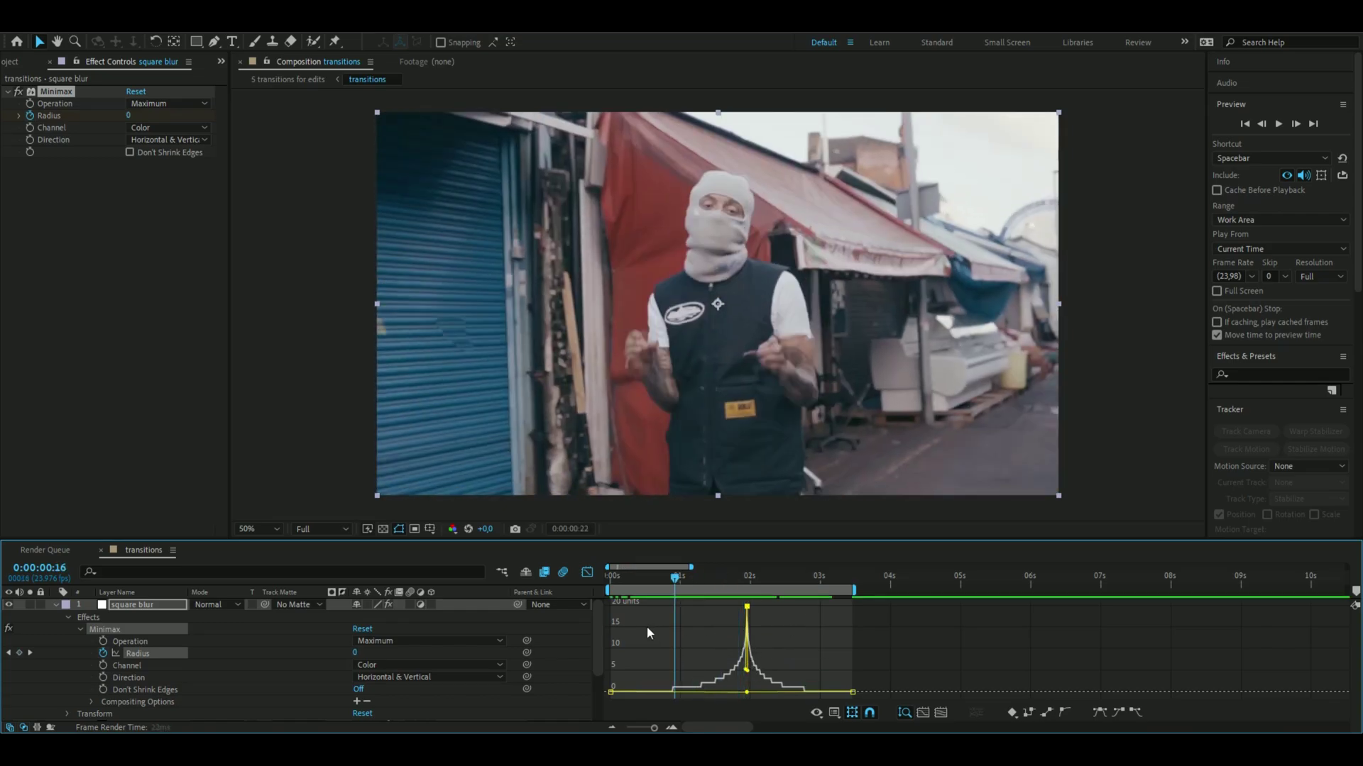
key(shift+Page_Up)
key(Page_Up)
mouse_move(637, 586)
mouse_down()
mouse_move(786, 605)
mouse_move(629, 609)
mouse_up()
key(space)
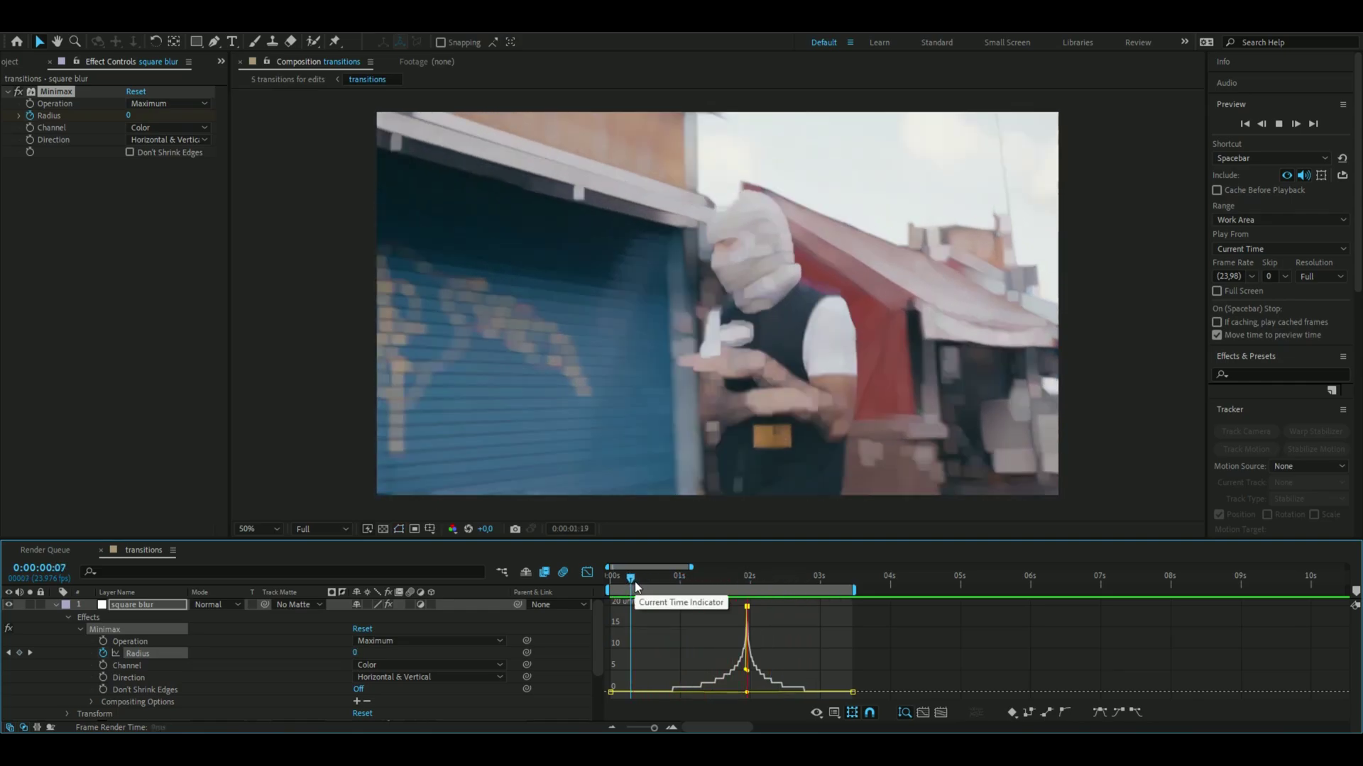
Hide the square blur layer and add a new adjustment layer above it
click(9, 604)
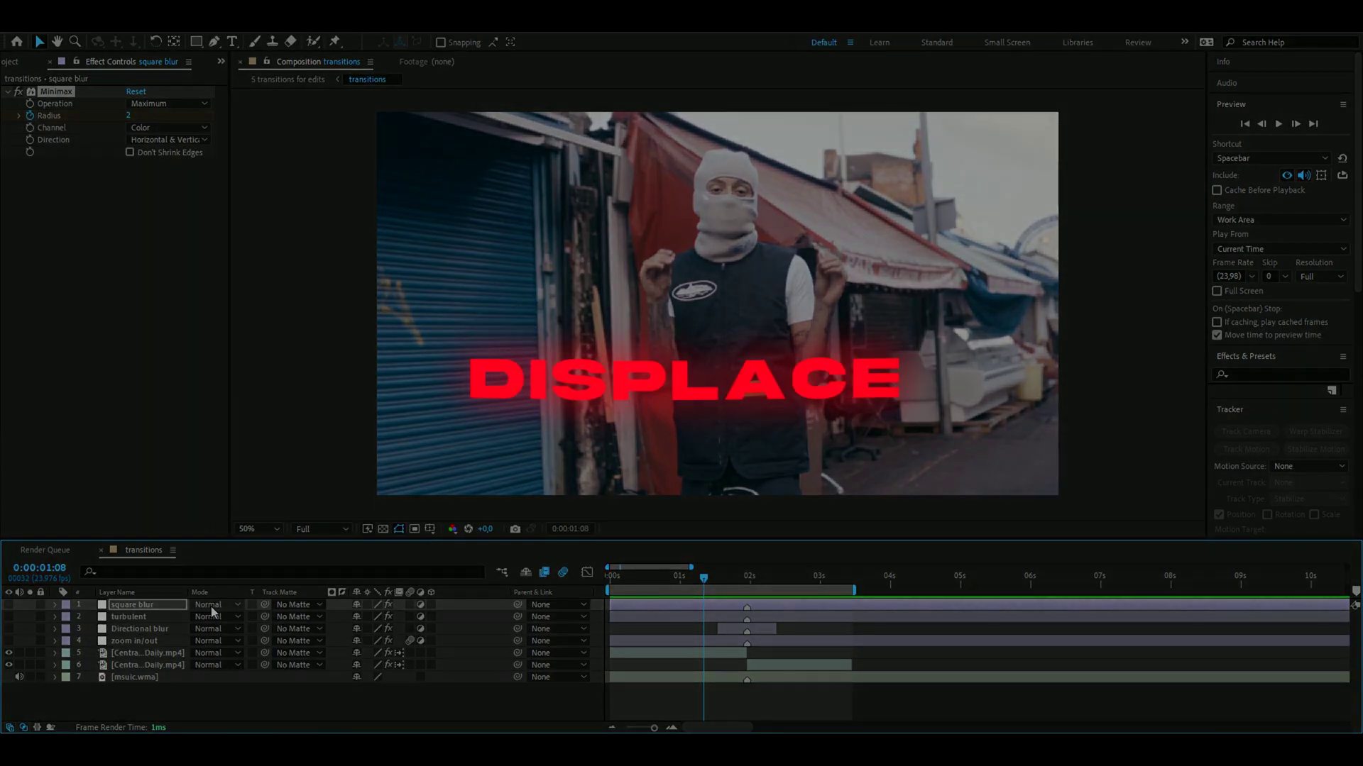
key(ctrl+alt+y)
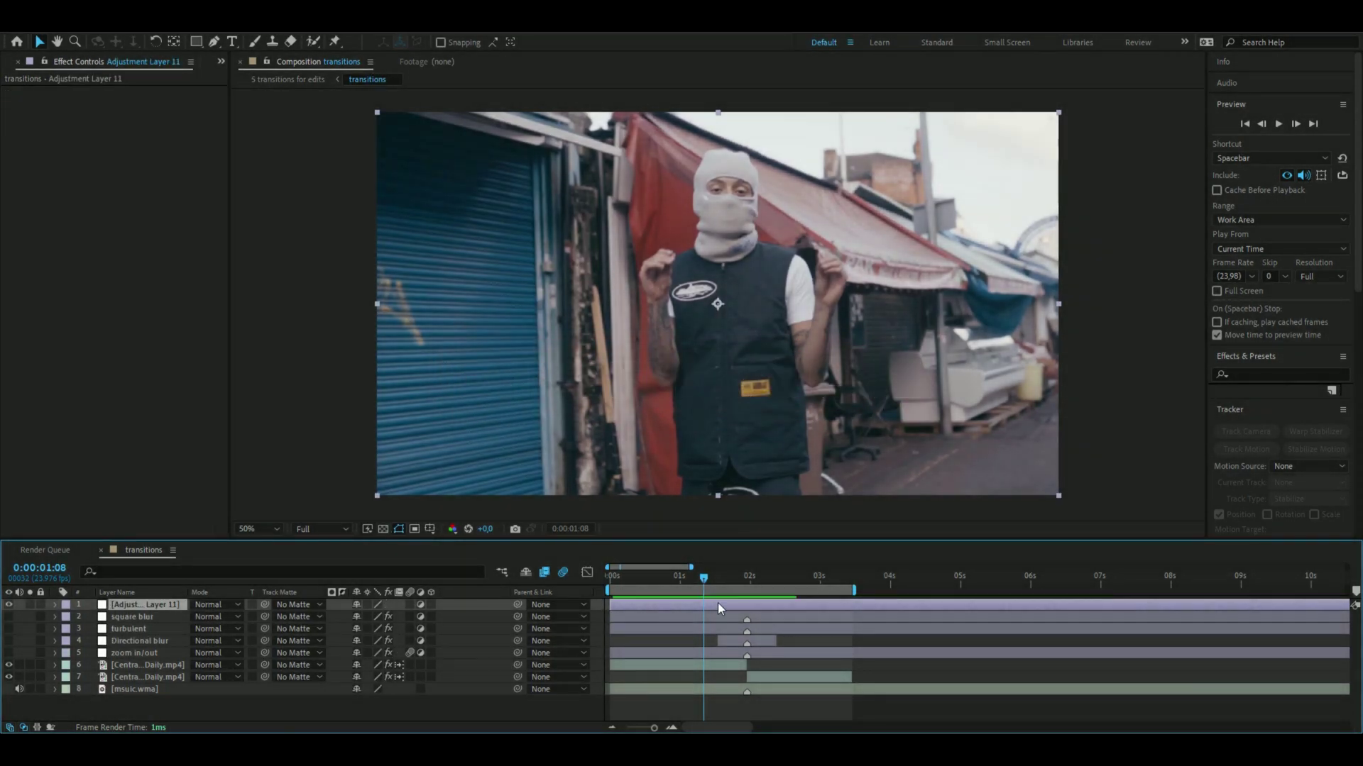
Apply Wave Warp to the new adjustment layer, with the Noise wave type and a Direction of 0°
key(ctrl+space)
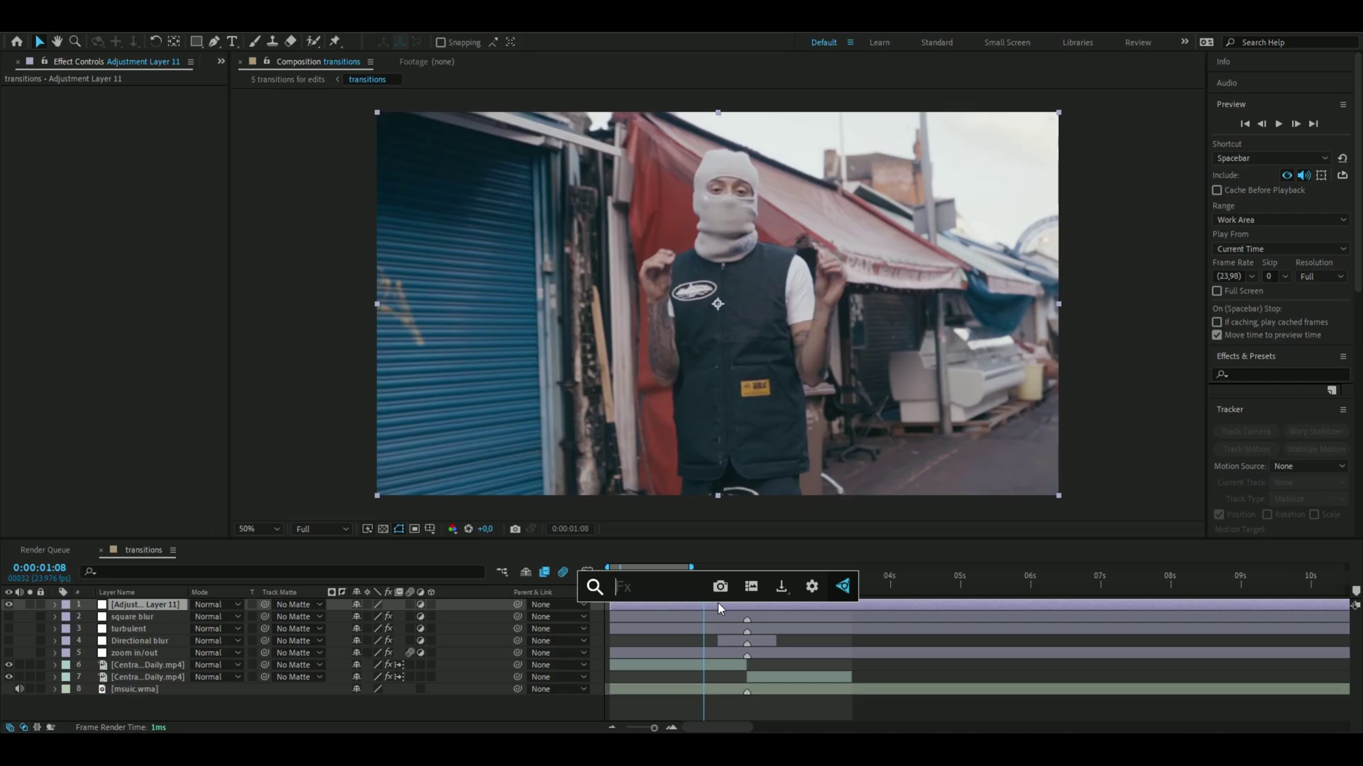
text(wave)
key(Return)
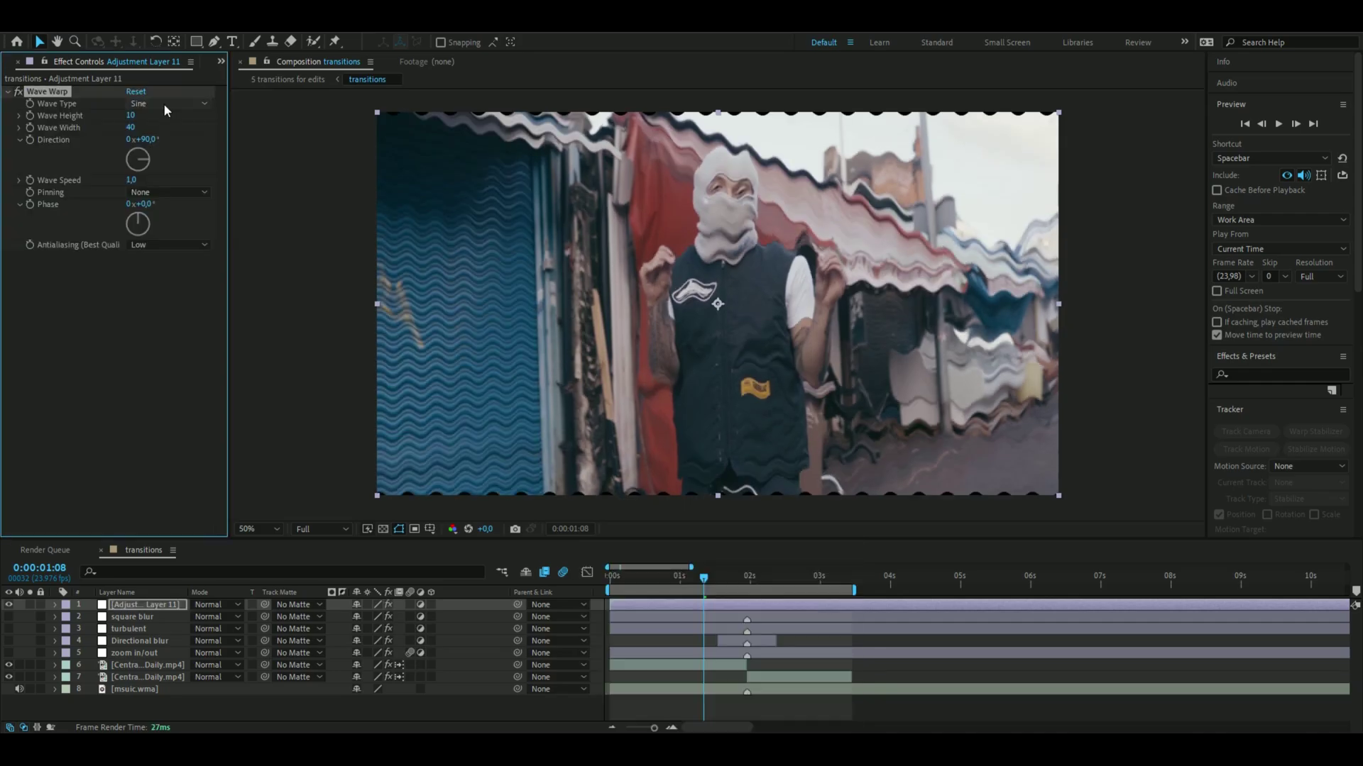
click(164, 106)
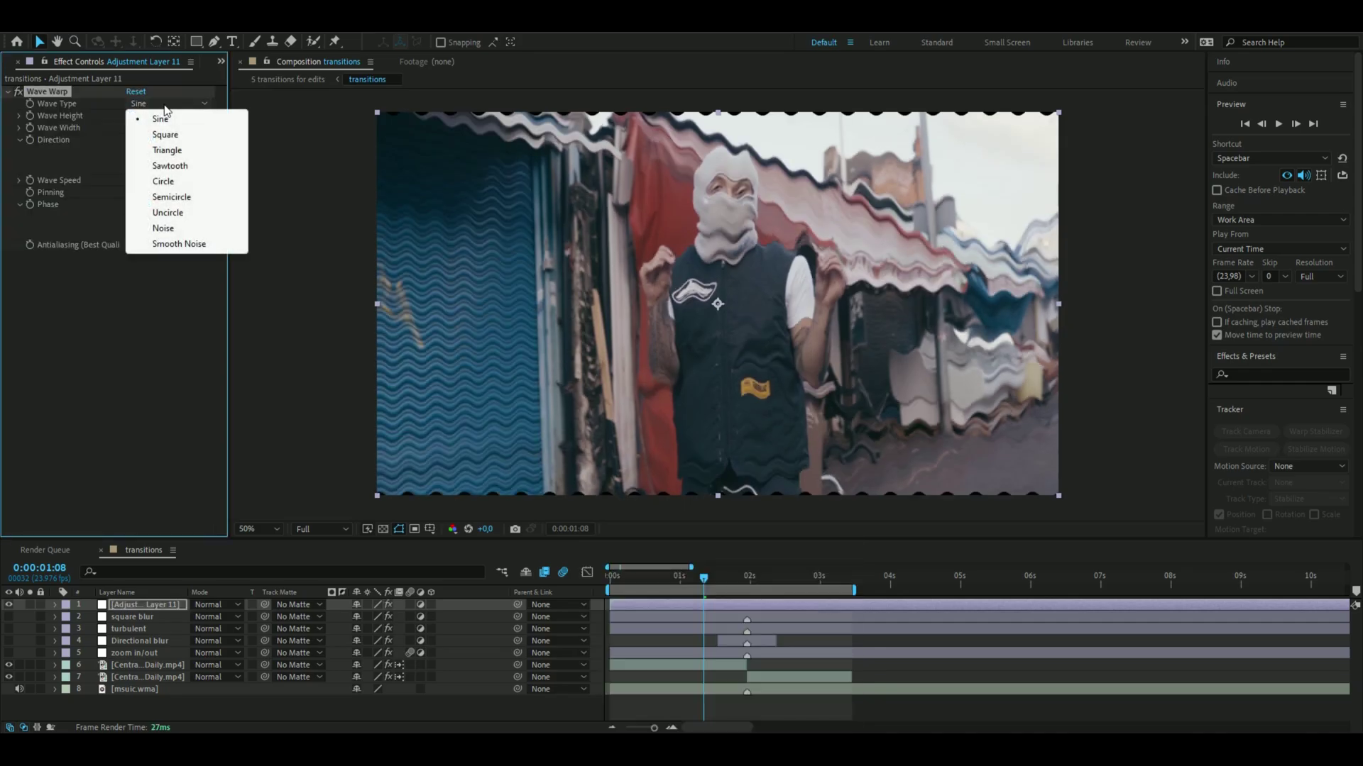
click(182, 226)
click(683, 591)
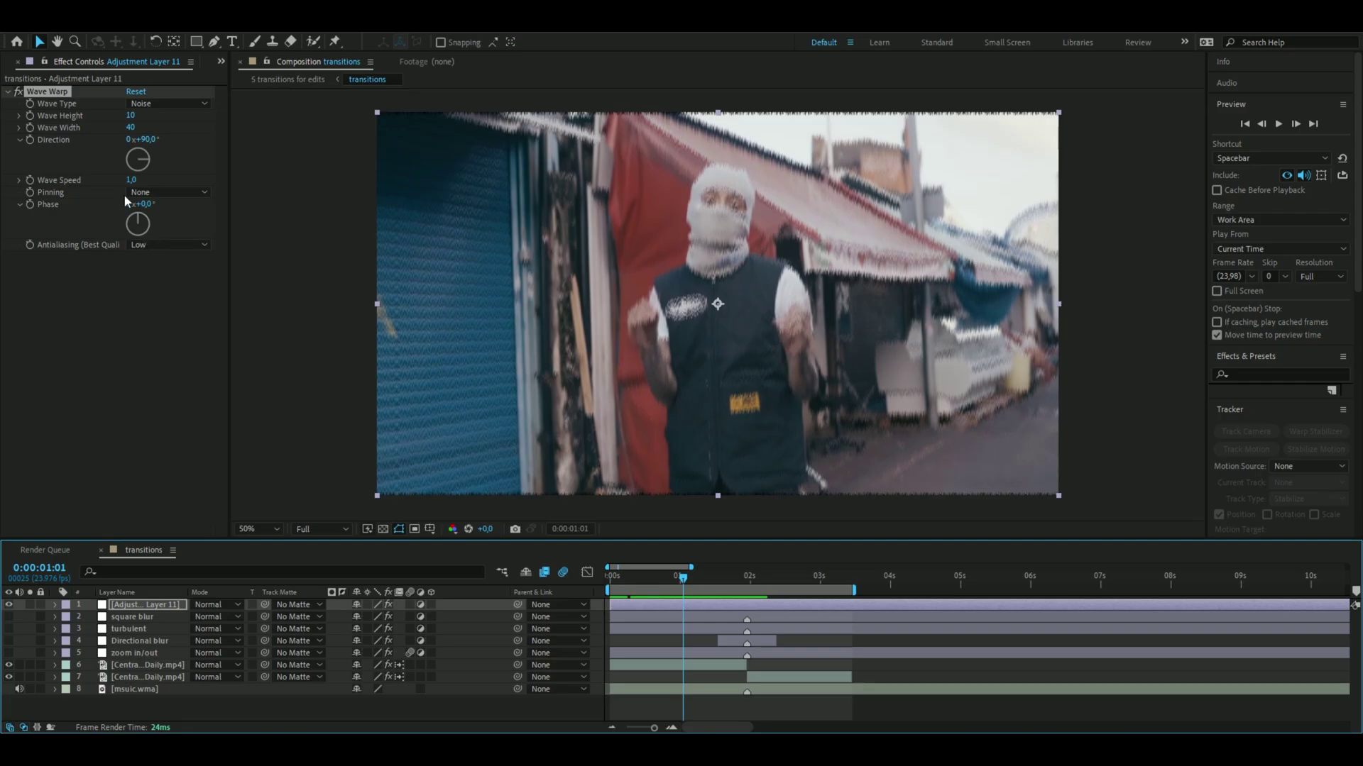
click(147, 139)
text(0)
key(Return)
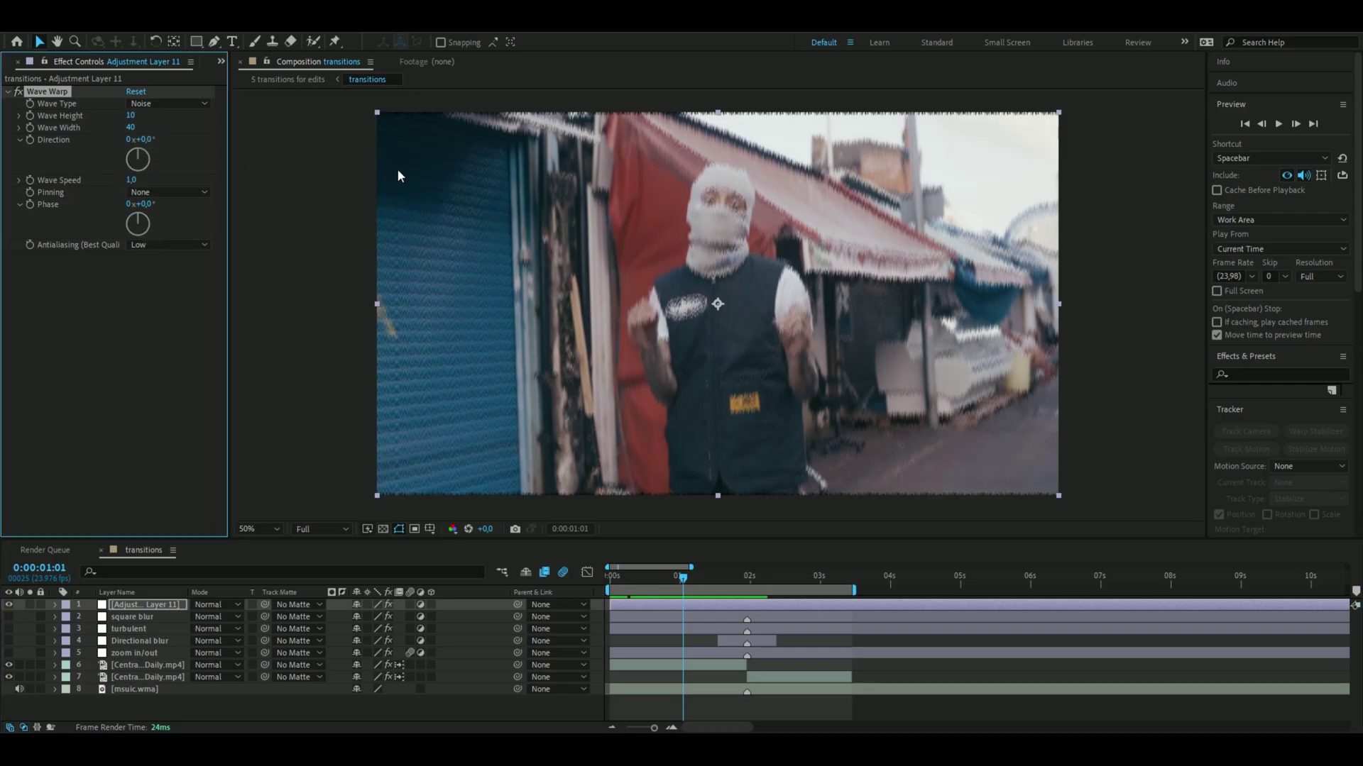
Keyframe the Wave Height at 0 at the composition's start and 50 at the cut (0:00:01:23)
drag(685, 581, 596, 590)
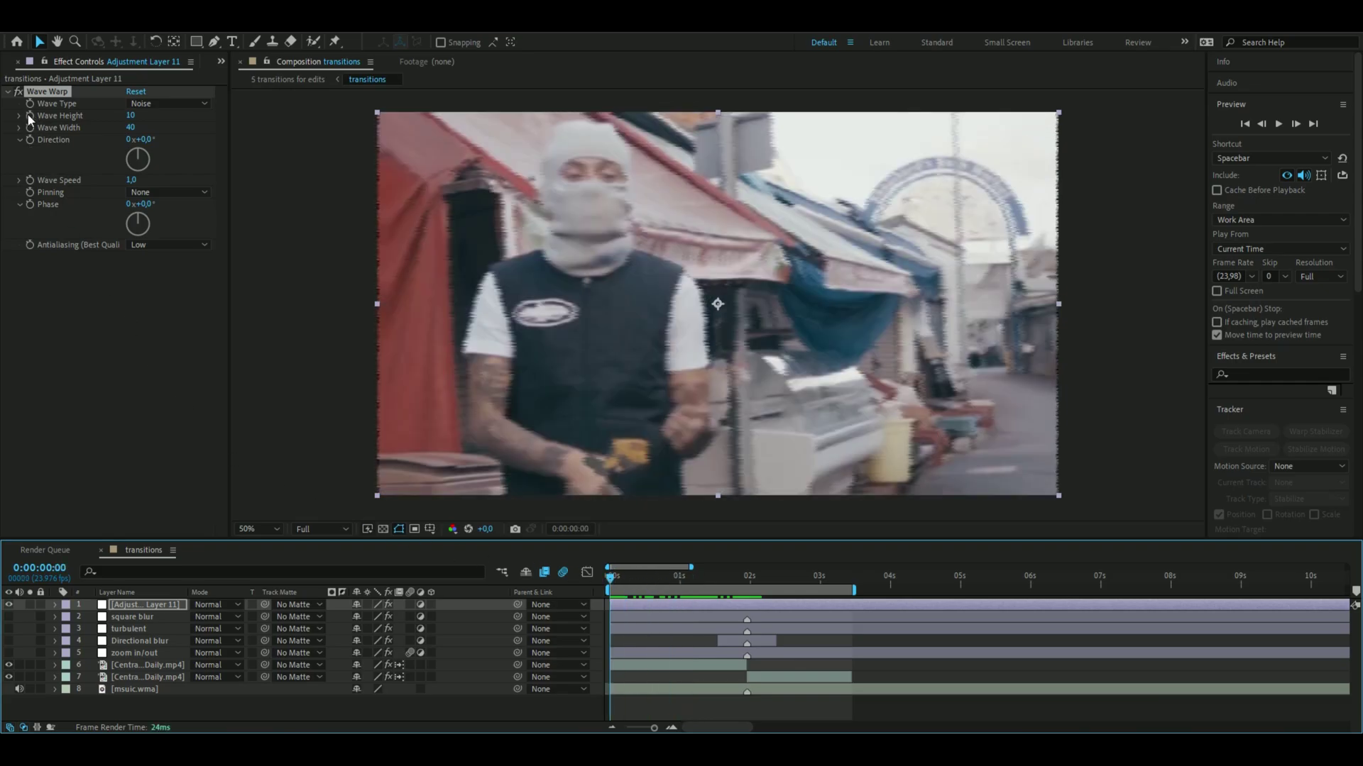
click(142, 116)
text(0)
drag(611, 577, 745, 604)
key(KP_Multiply)
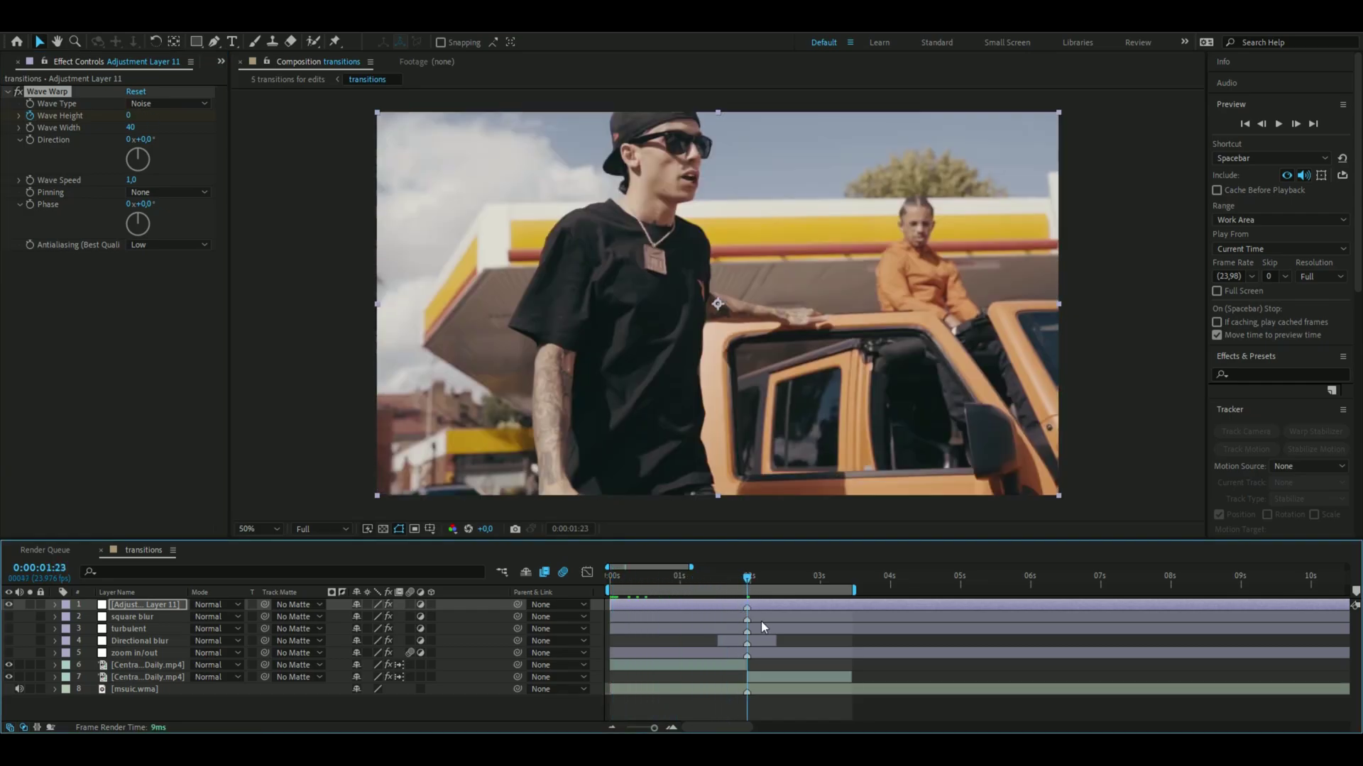
click(128, 115)
text(50)
key(Return)
Add a closing Wave Height keyframe at the end of the second clip and scrub back through the effect
key(space)
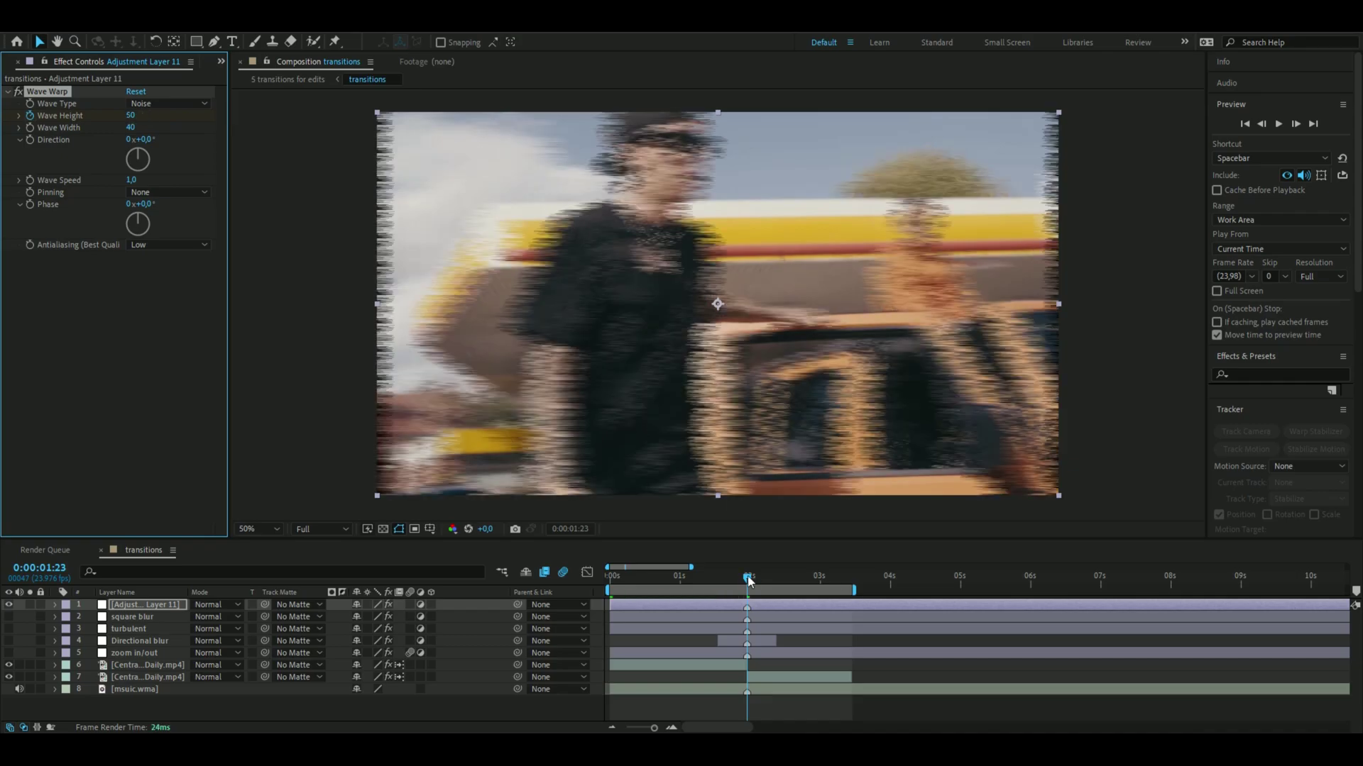
text(46)
key(Return)
drag(738, 581, 688, 585)
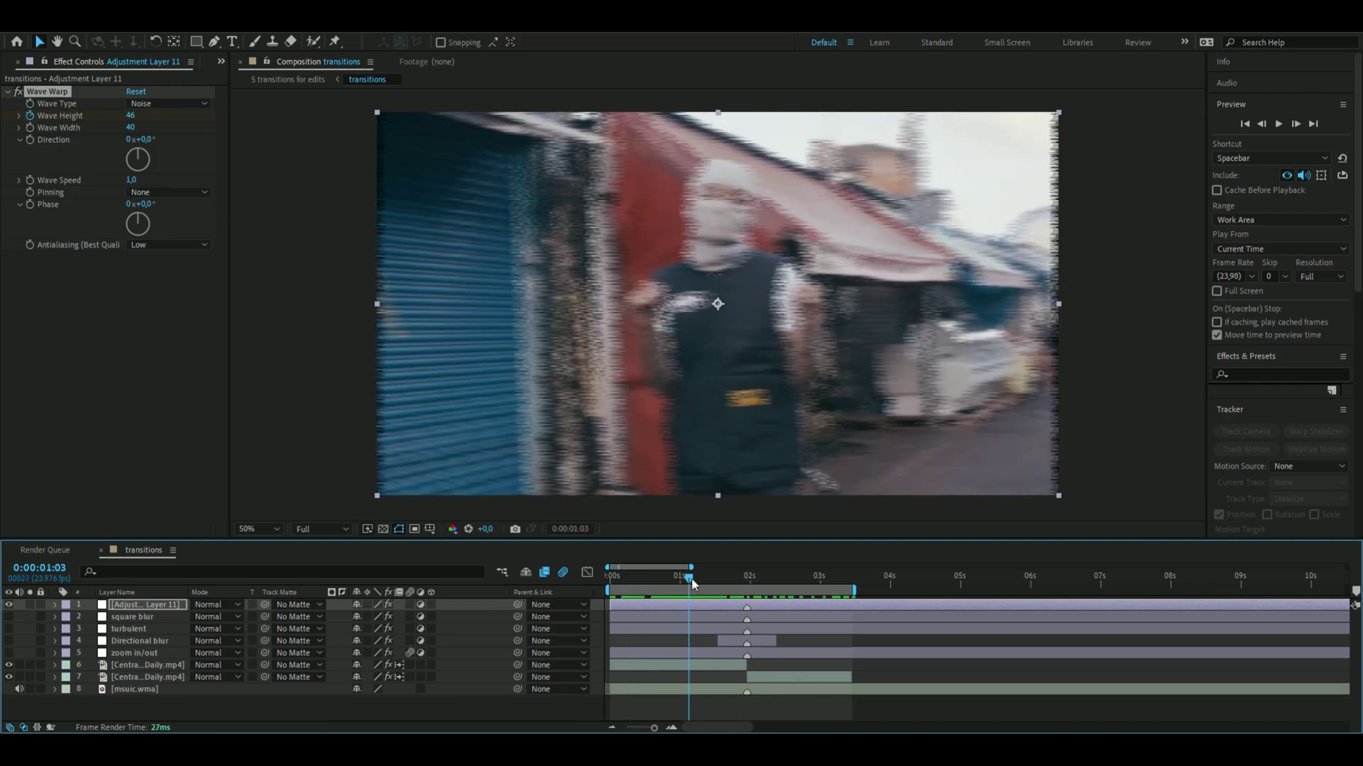
Apply Motion Tile to the new adjustment layer and place it above Wave Warp in the effect order
click(687, 605)
key(ctrl+space)
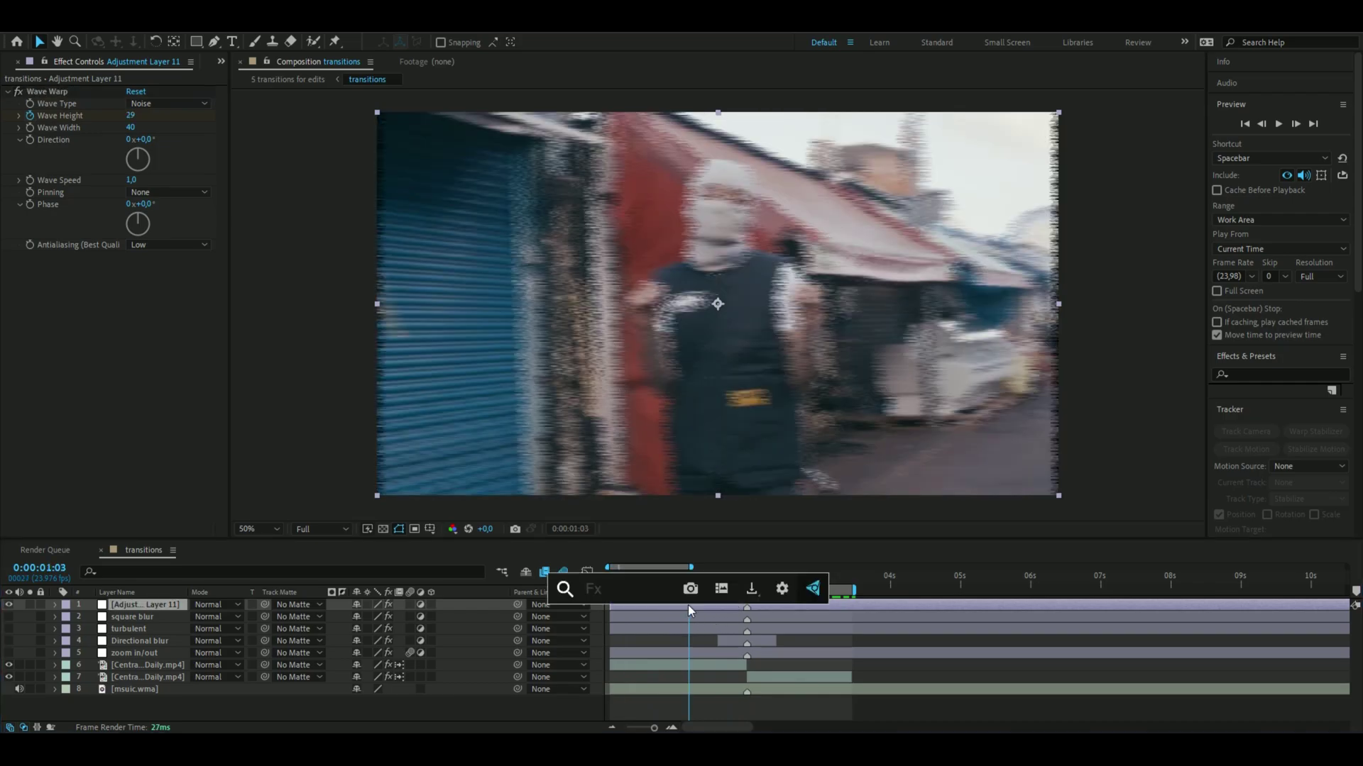
text(motil)
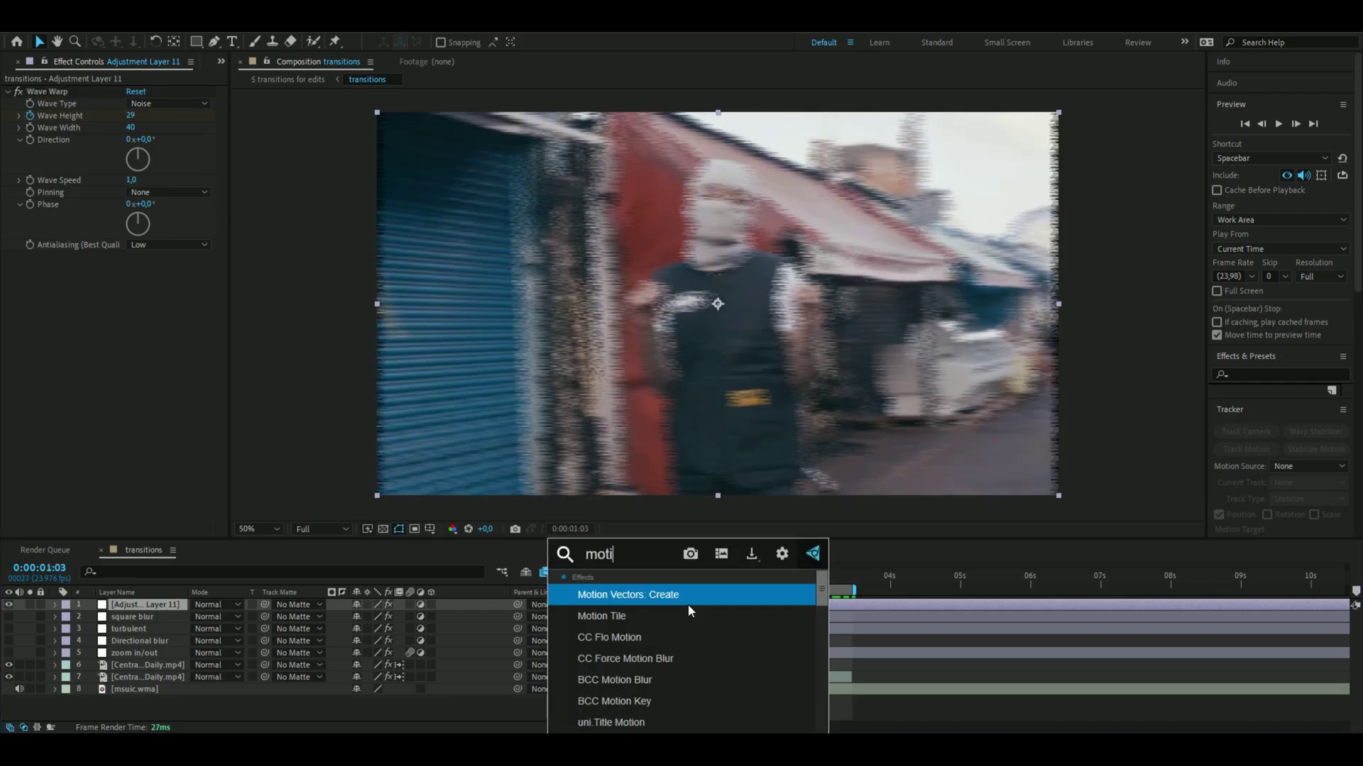
key(Return)
drag(40, 257, 58, 95)
Turn on Mirror Edges for Motion Tile and set both Output Height and Output Width to 120
click(130, 164)
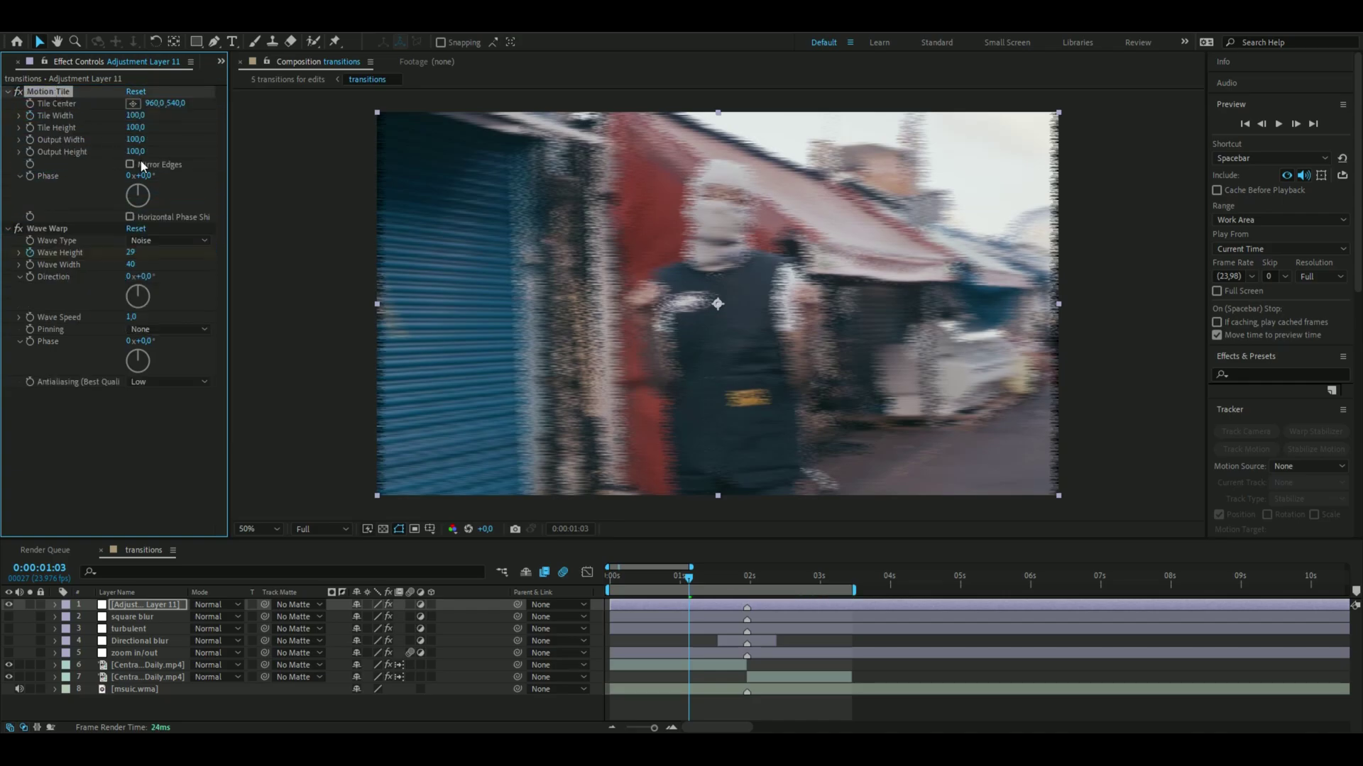
click(136, 151)
text(120)
key(Return)
click(136, 140)
text(12)
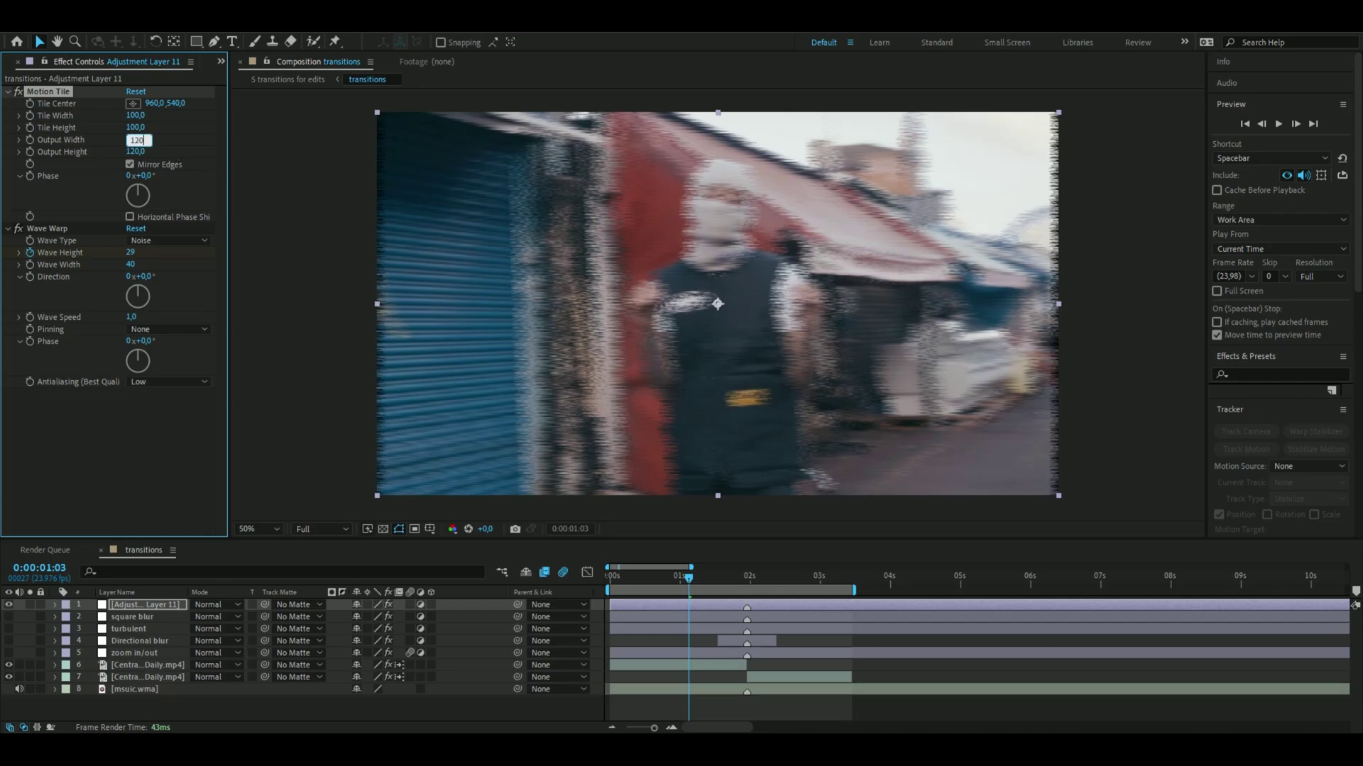
key(Return)
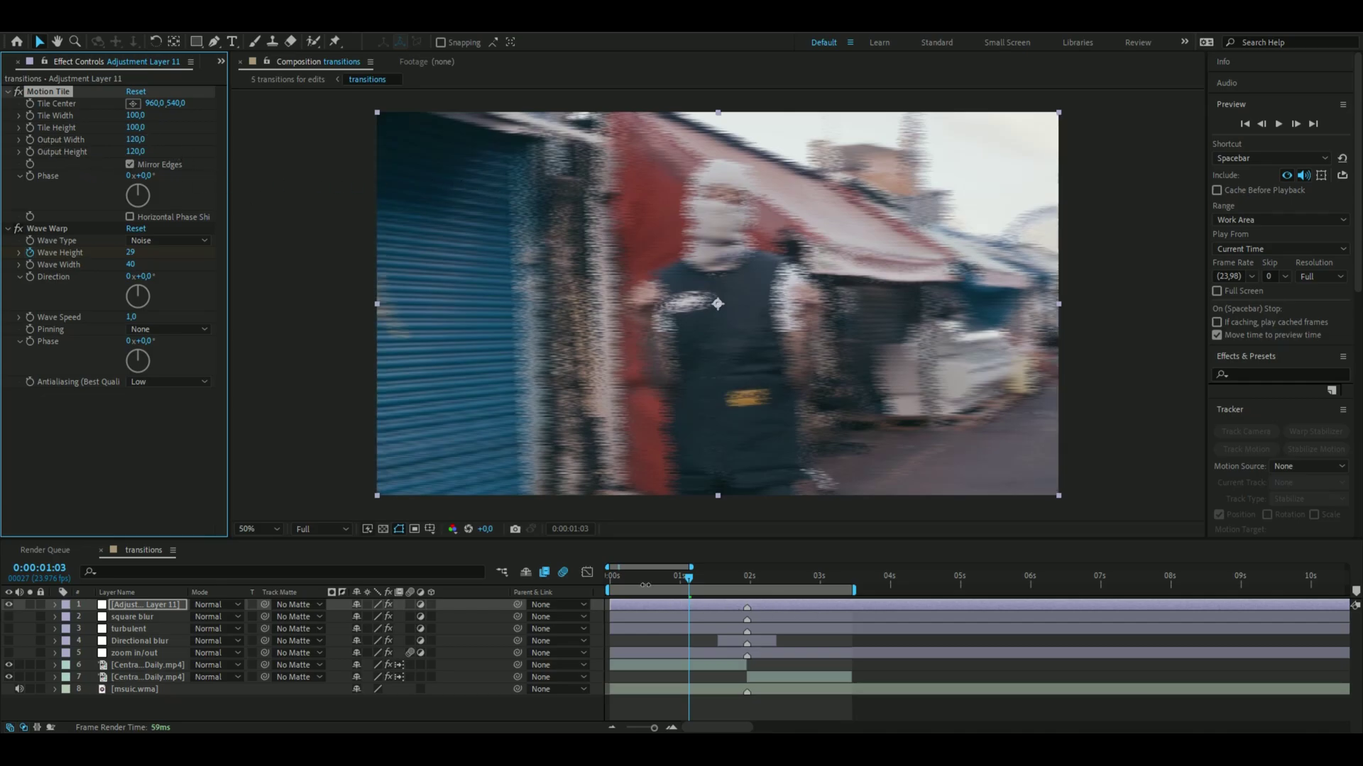
Select the glitch layer's Wave Height keyframes from the cut and show them in the Graph Editor
drag(696, 581, 793, 584)
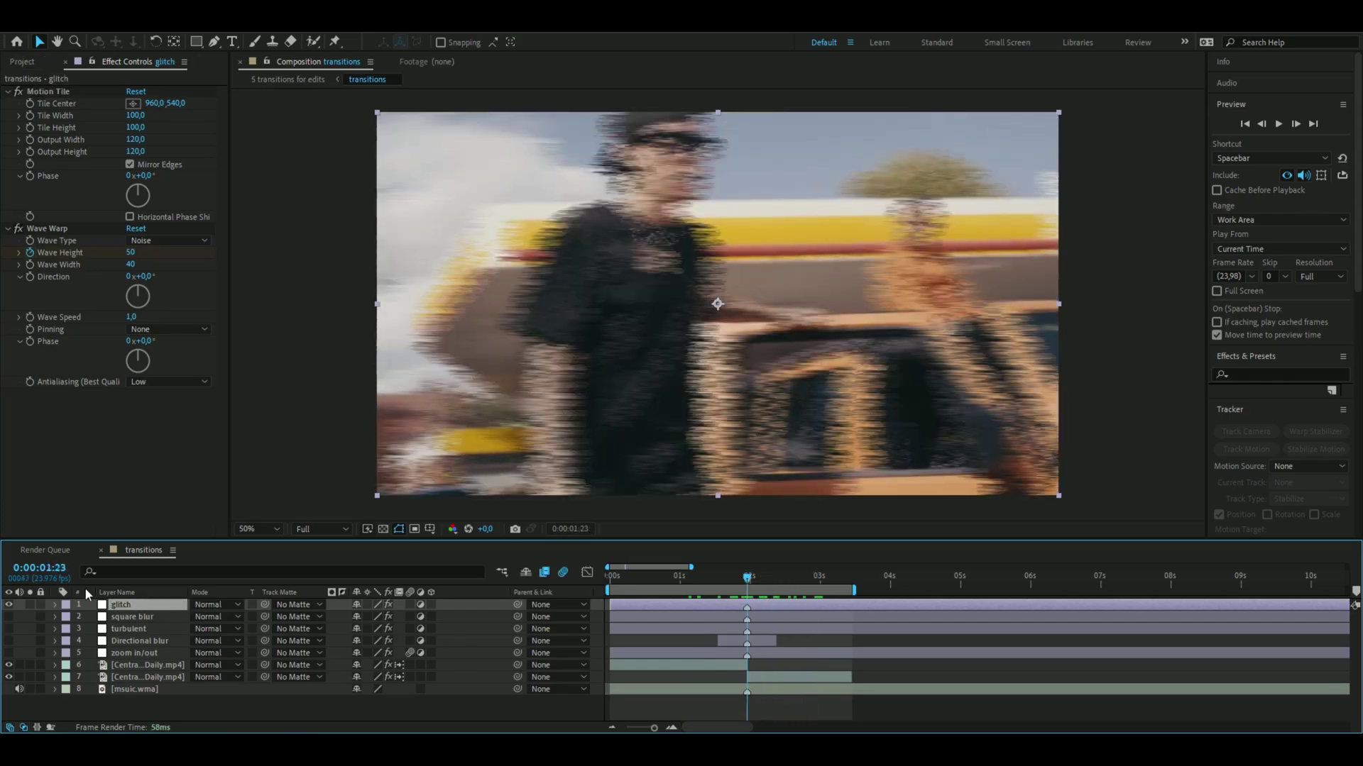
click(55, 606)
click(68, 616)
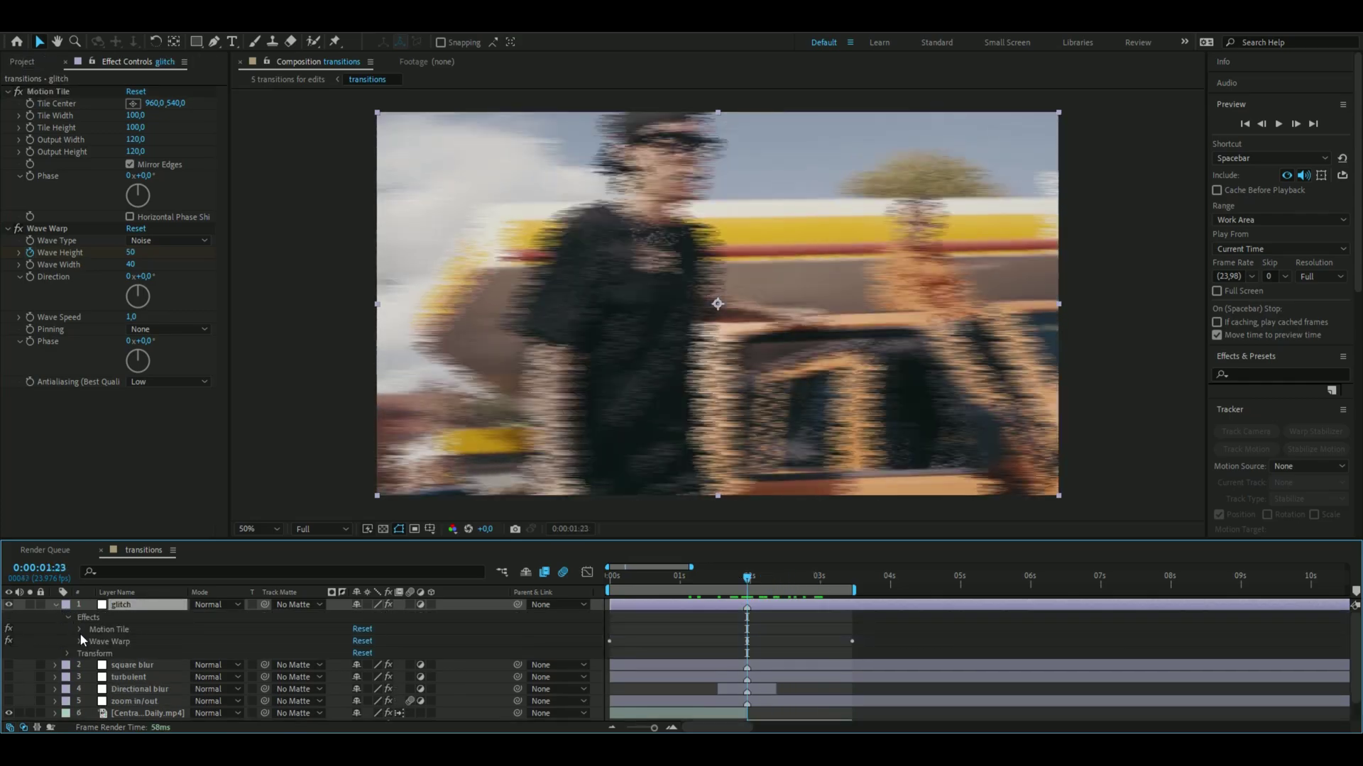
click(80, 641)
drag(870, 628, 568, 653)
right_click(573, 656)
key(Escape)
click(587, 572)
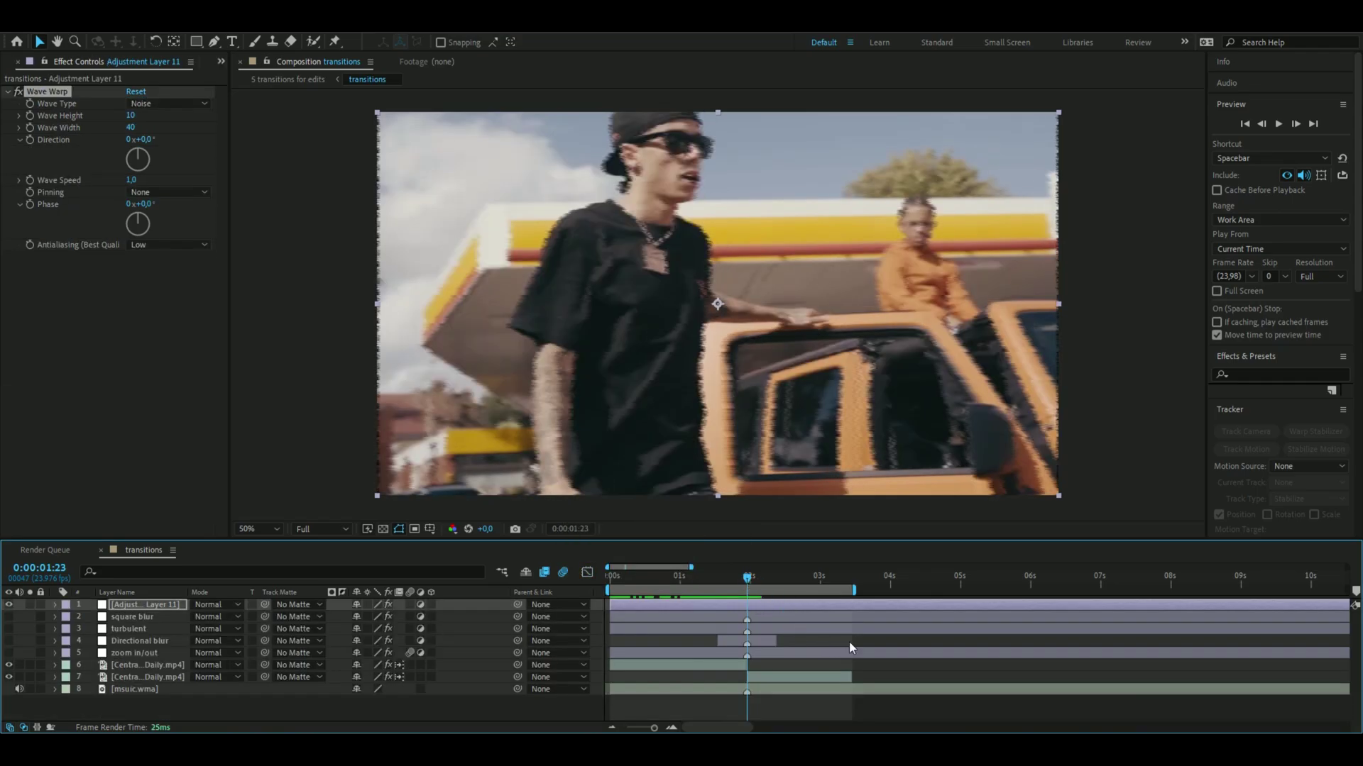
Split the new adjustment layer at 0:00:01:13, ten frames before the cut, and delete its earlier part
click(1262, 125)
key(ctrl+shift+d)
click(678, 617)
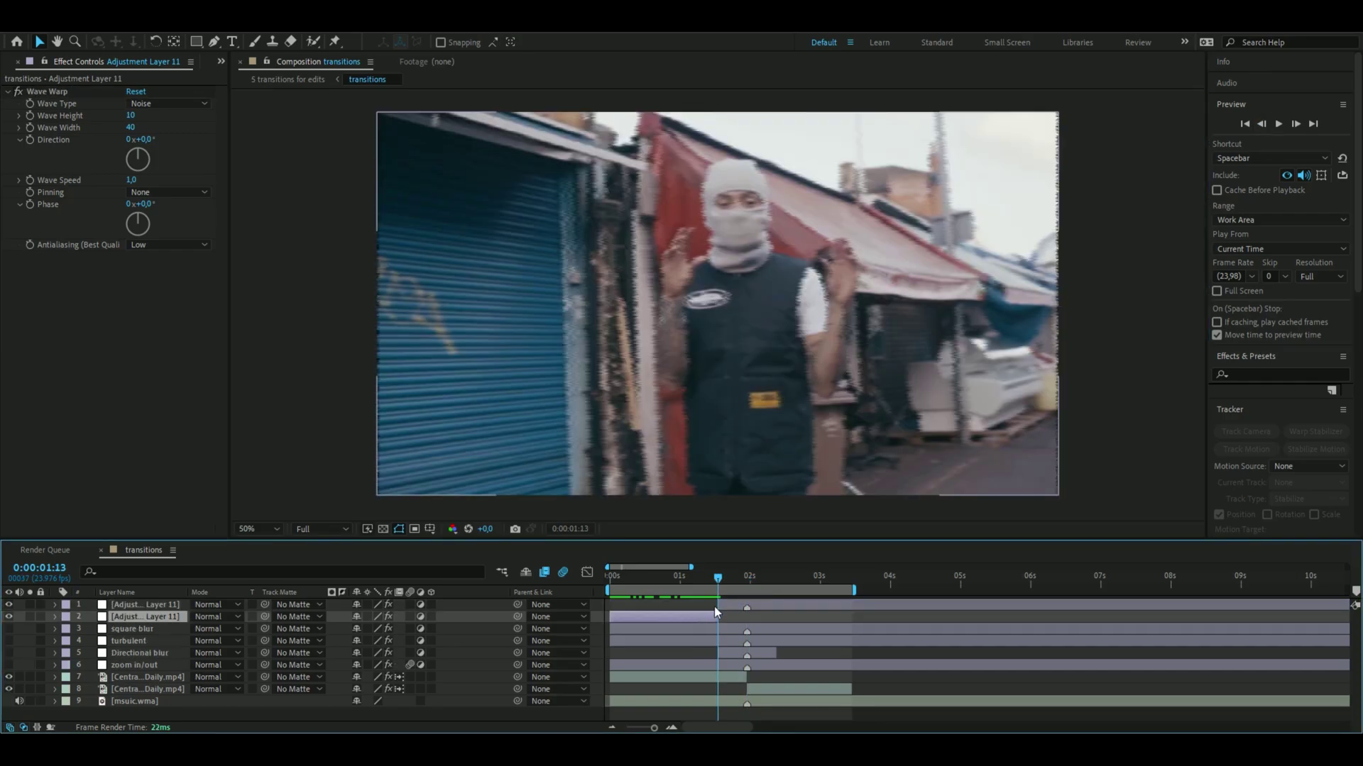
key(Delete)
drag(660, 589, 677, 588)
key(ctrl+z)
Split the adjustment layer at 0:00:02:09, ten frames after the cut, and delete its remaining end part
key(shift+Page_Down)
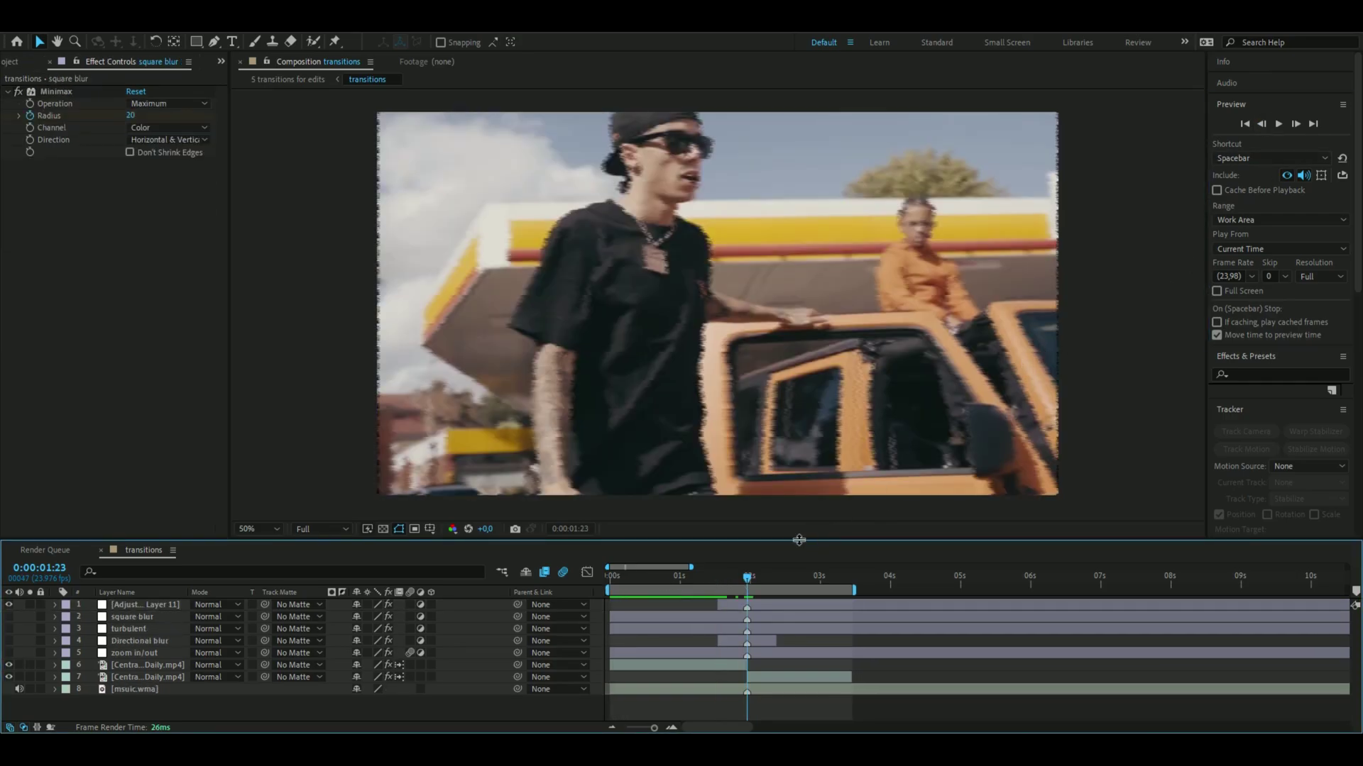
click(768, 608)
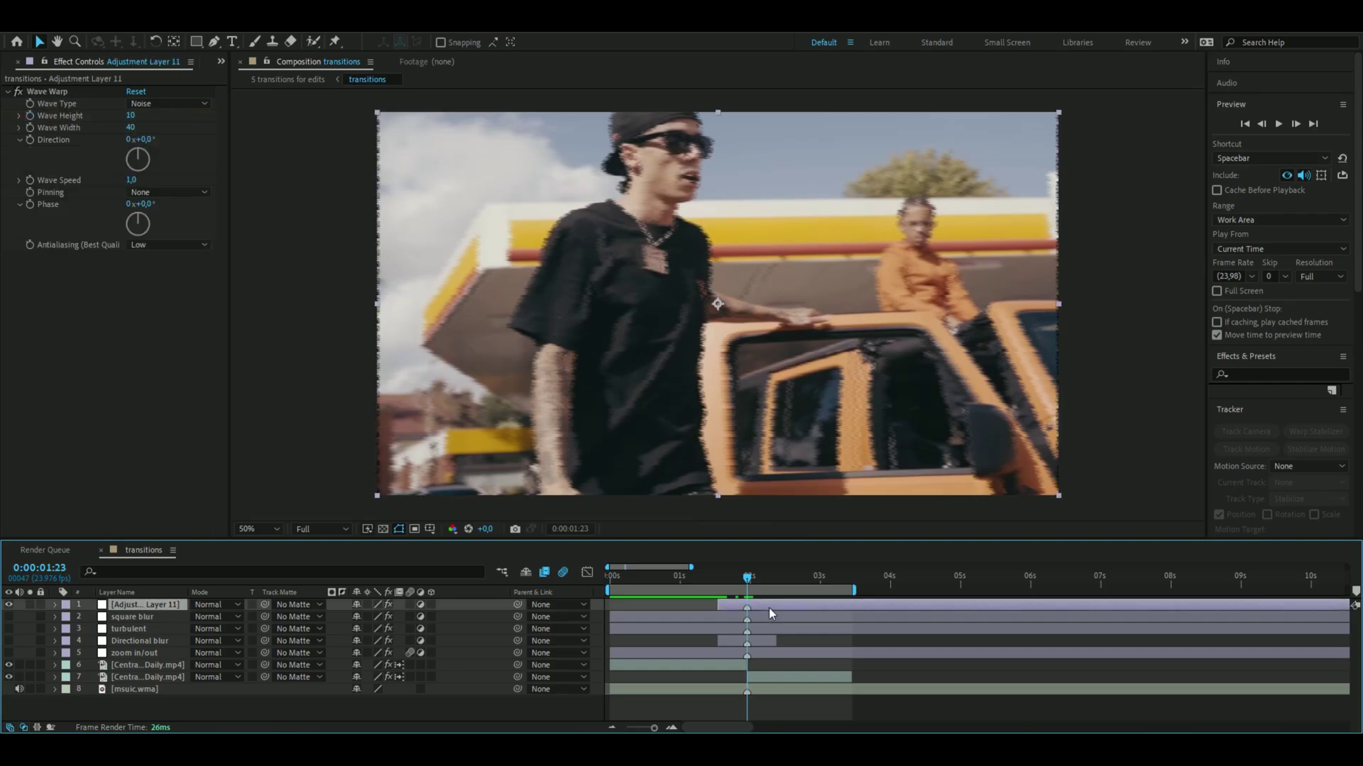
click(1291, 122)
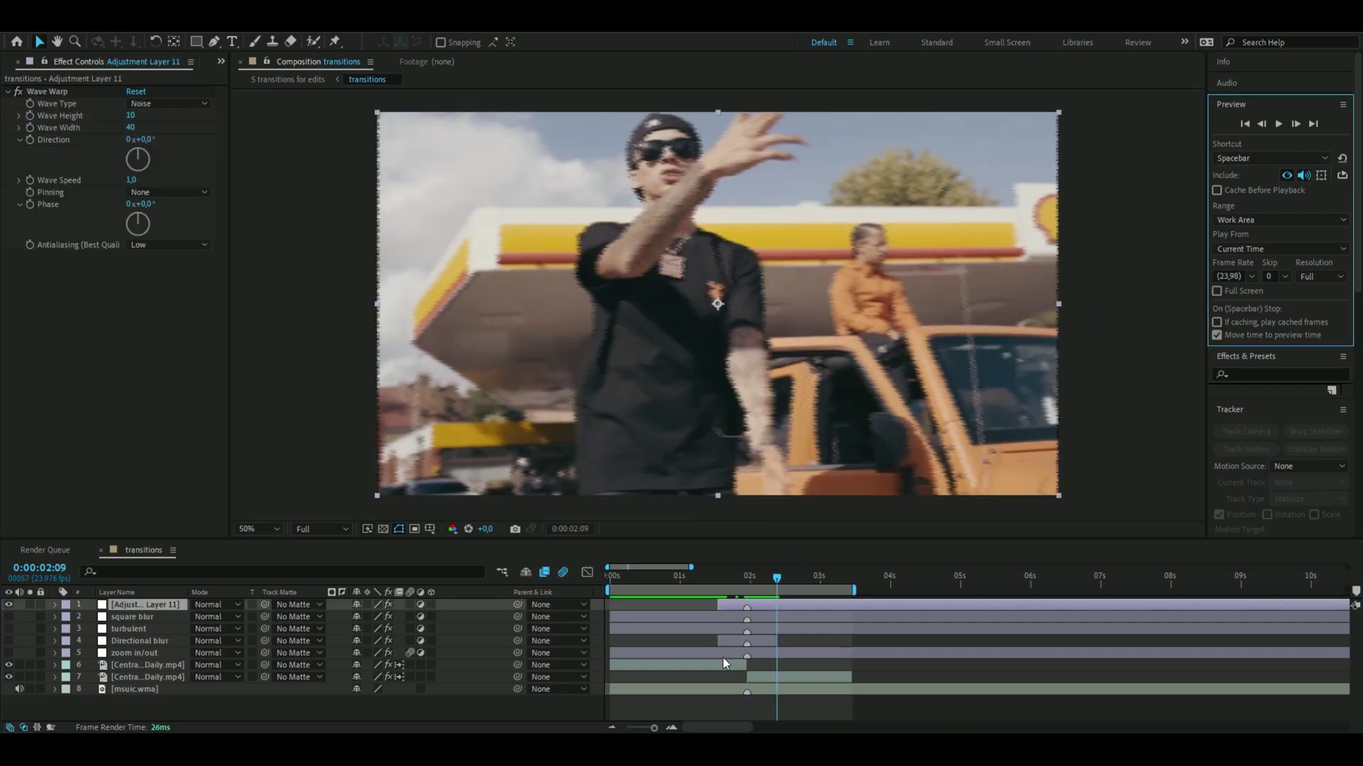
click(797, 607)
key(ctrl+shift+d)
key(Delete)
Keyframe Wave Warp's Wave Height at 0 on the layer's start, 50 at the cut (0:00:01:23) and 0 at 0:00:02:09
drag(718, 578, 747, 581)
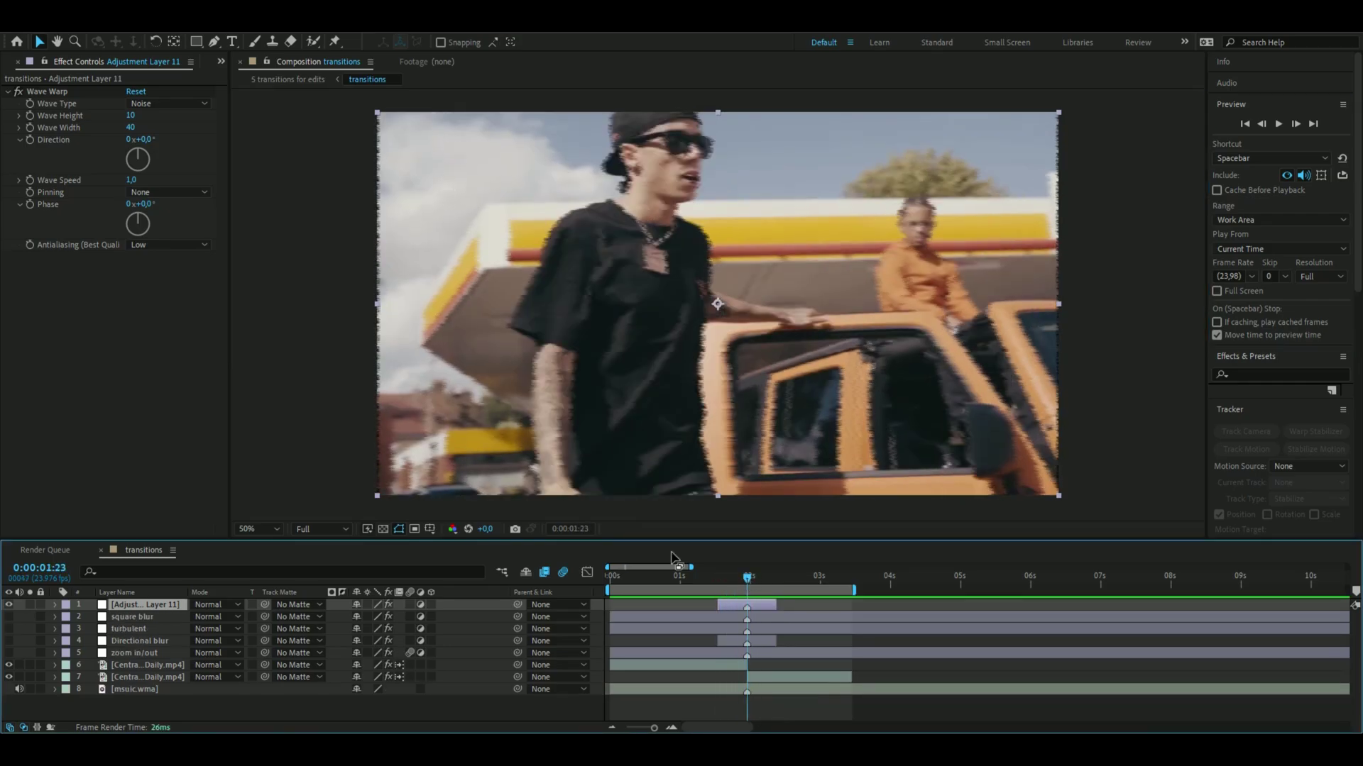
click(130, 115)
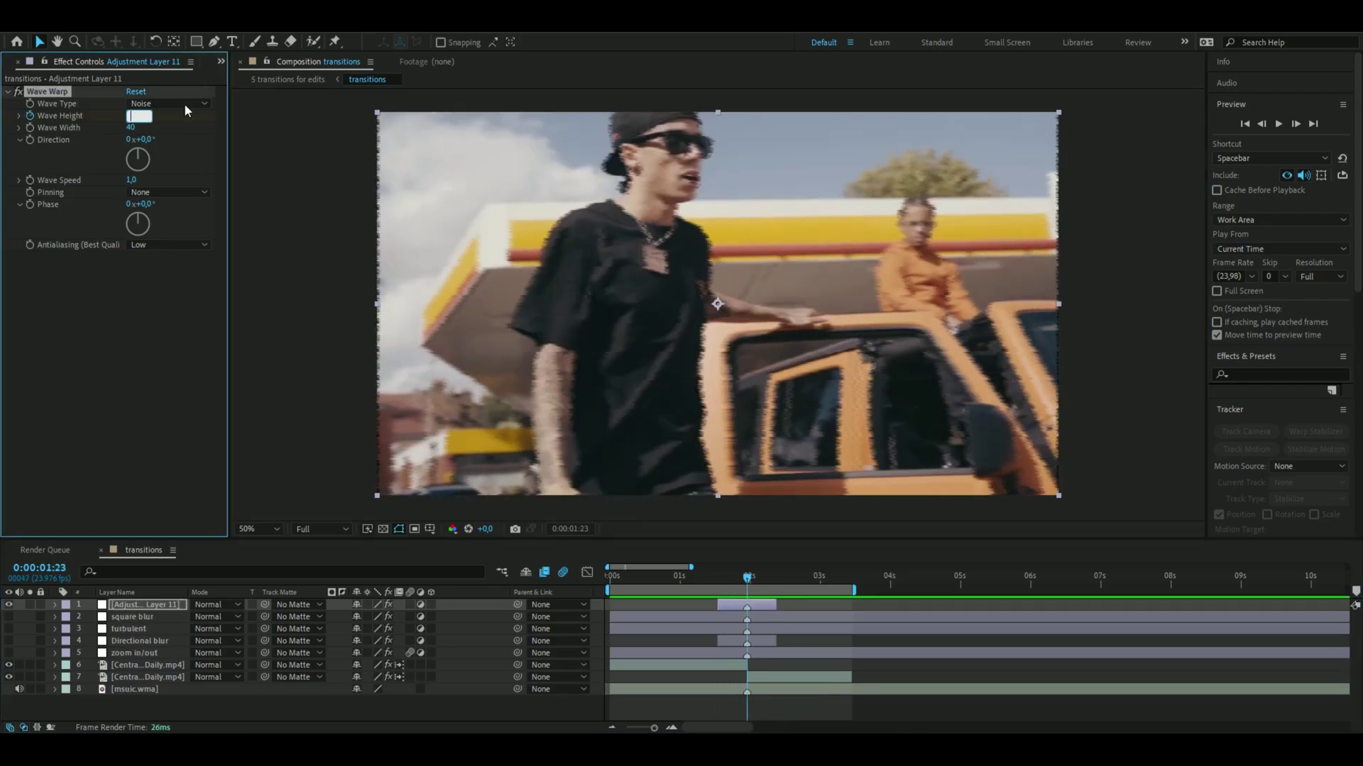
key(Return)
drag(748, 578, 779, 580)
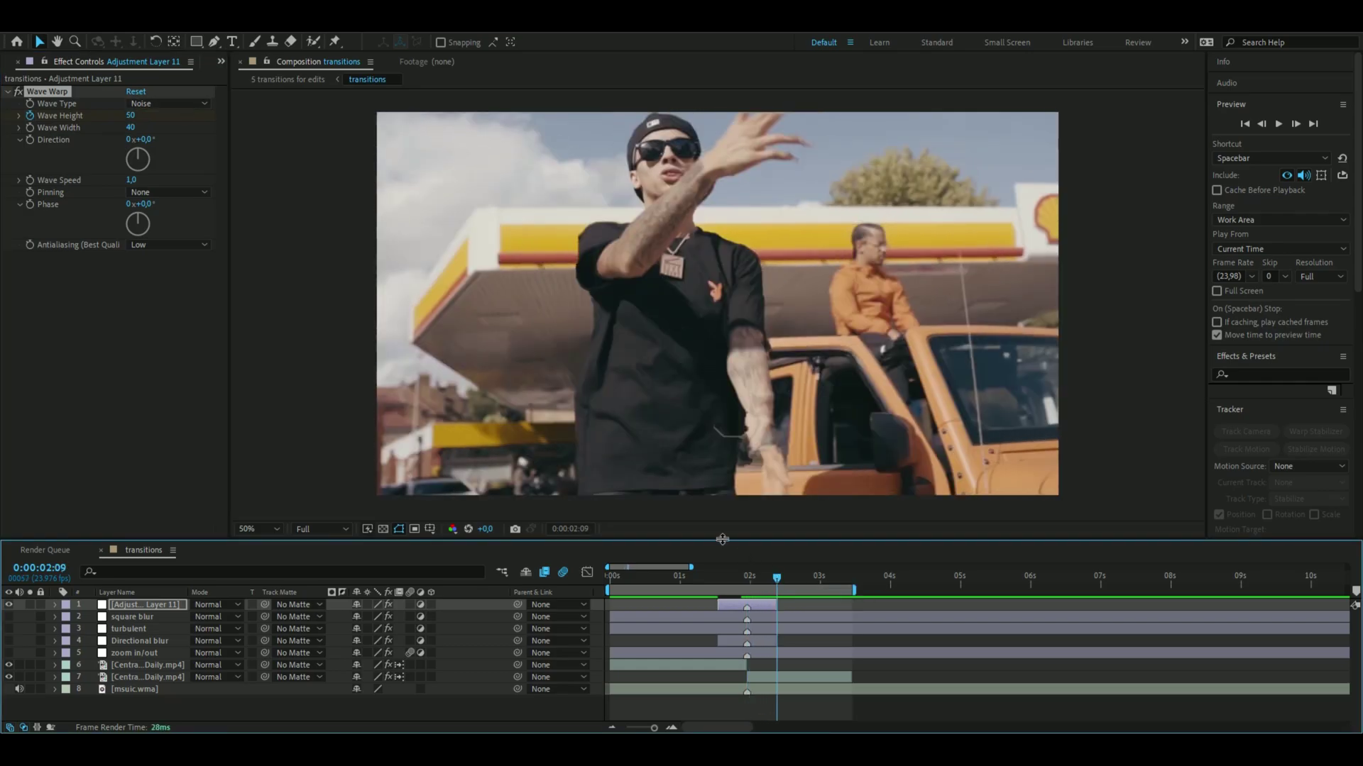
key(i)
click(130, 116)
text(0)
key(Return)
Apply Motion Tile to the trimmed adjustment layer at 0:00:01:20 and place it above Wave Warp in the effect order
click(738, 579)
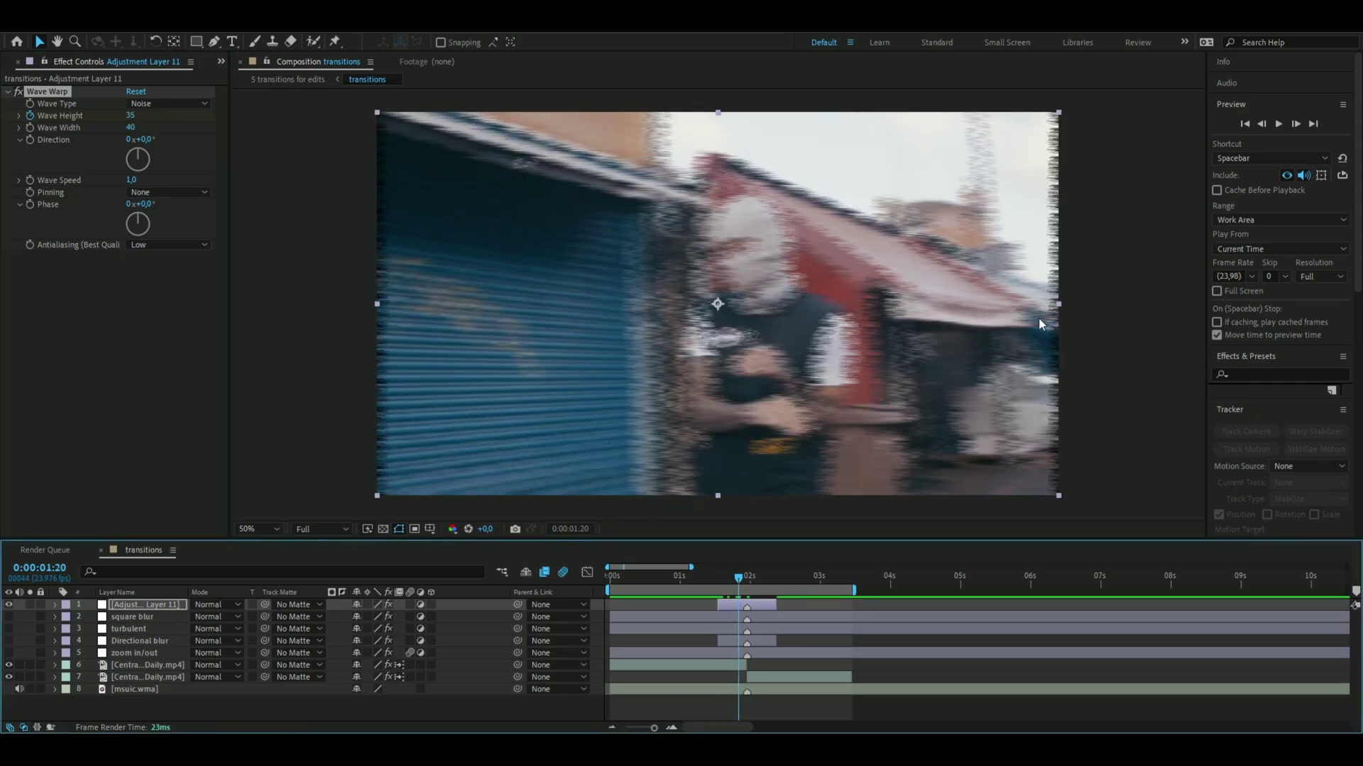
key(ctrl+space)
text(mot)
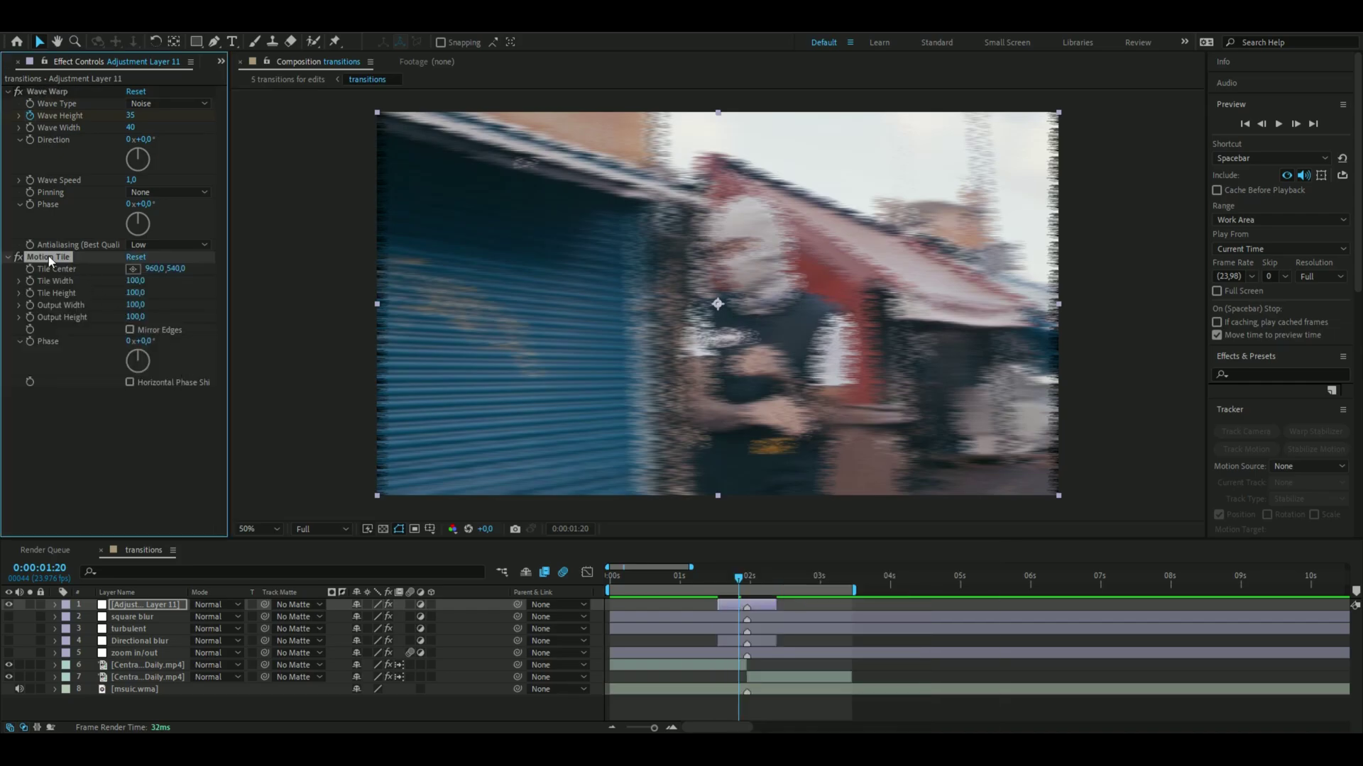
click(45, 259)
drag(54, 258, 59, 88)
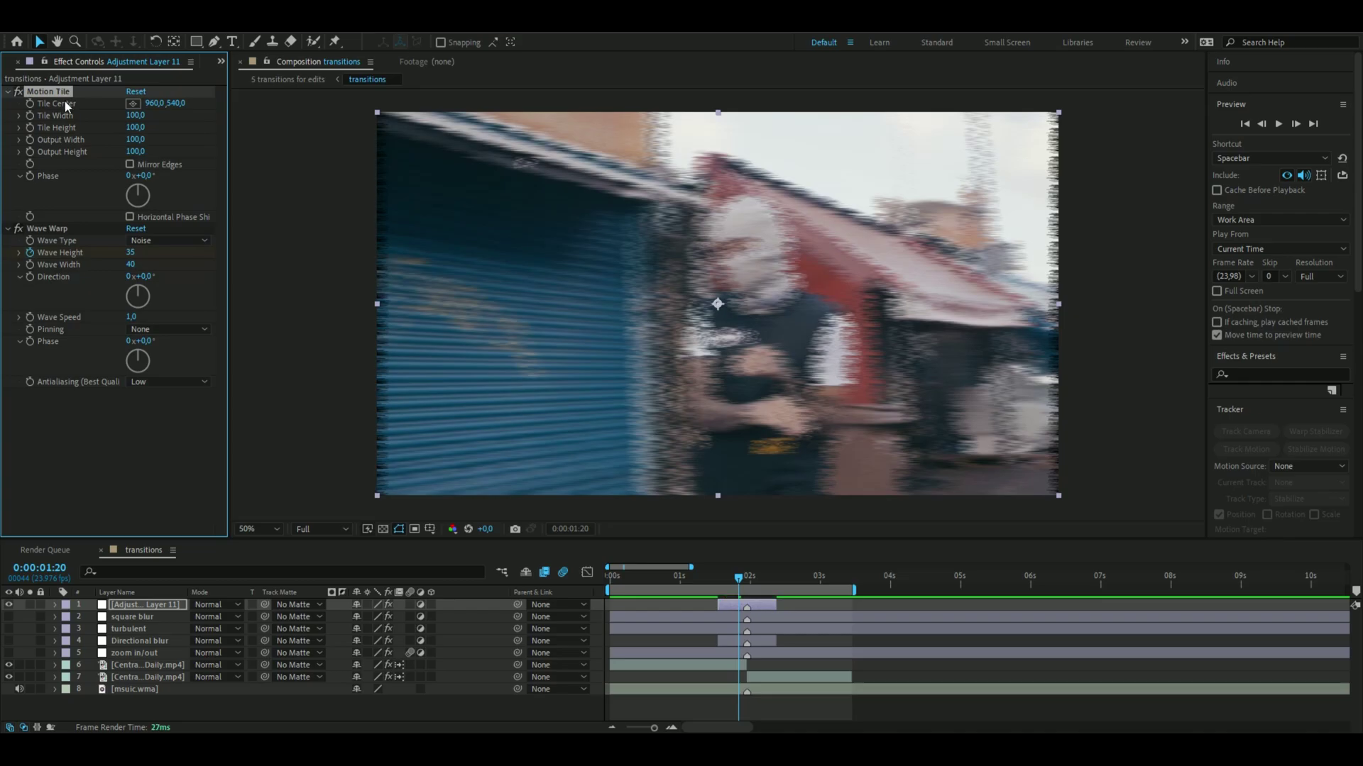
Set Motion Tile's Output Width and Output Height to 120 with Mirror Edges on, and rename the layer glitch
text(120)
key(Return)
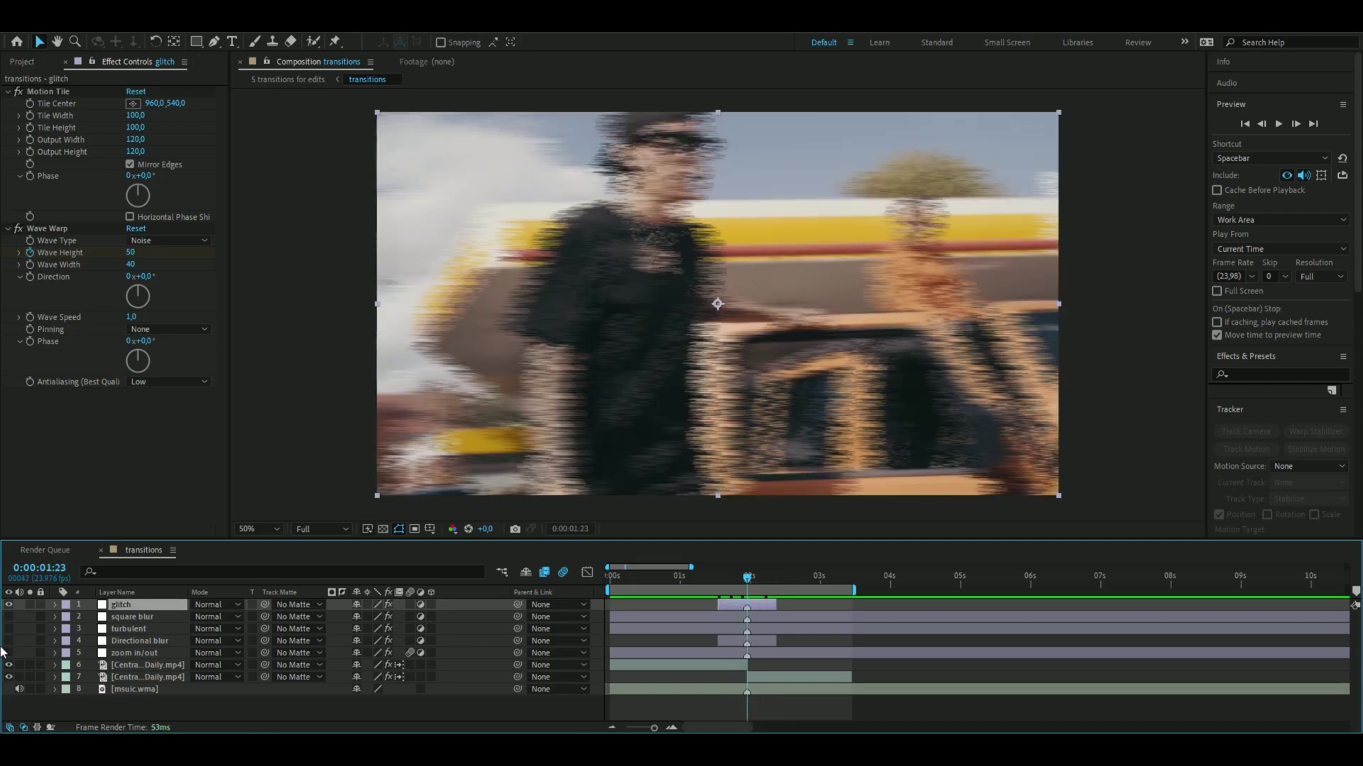
Ease the glitch layer's three Wave Height keyframes and shape their value graph into a sharp peak at the cut
click(55, 606)
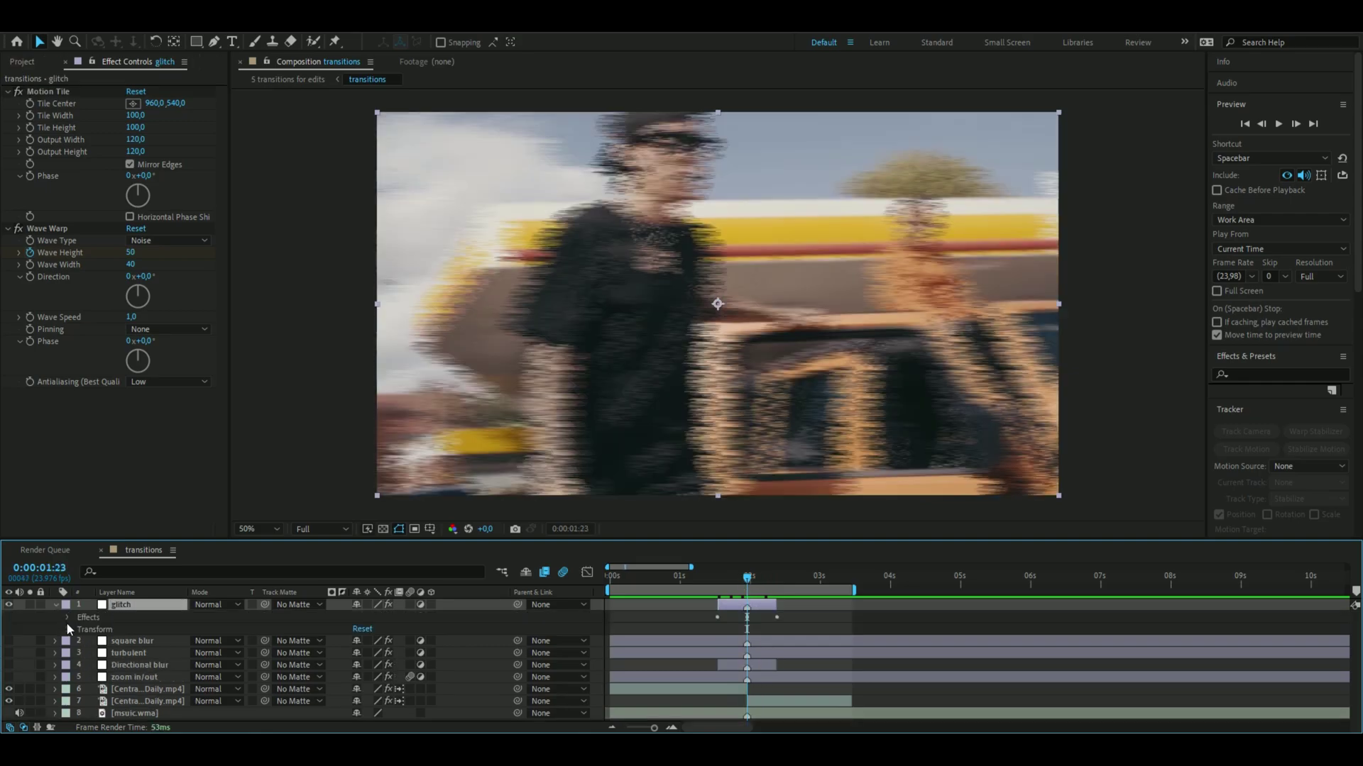
click(67, 617)
click(80, 641)
scroll(81, 641, down, 1)
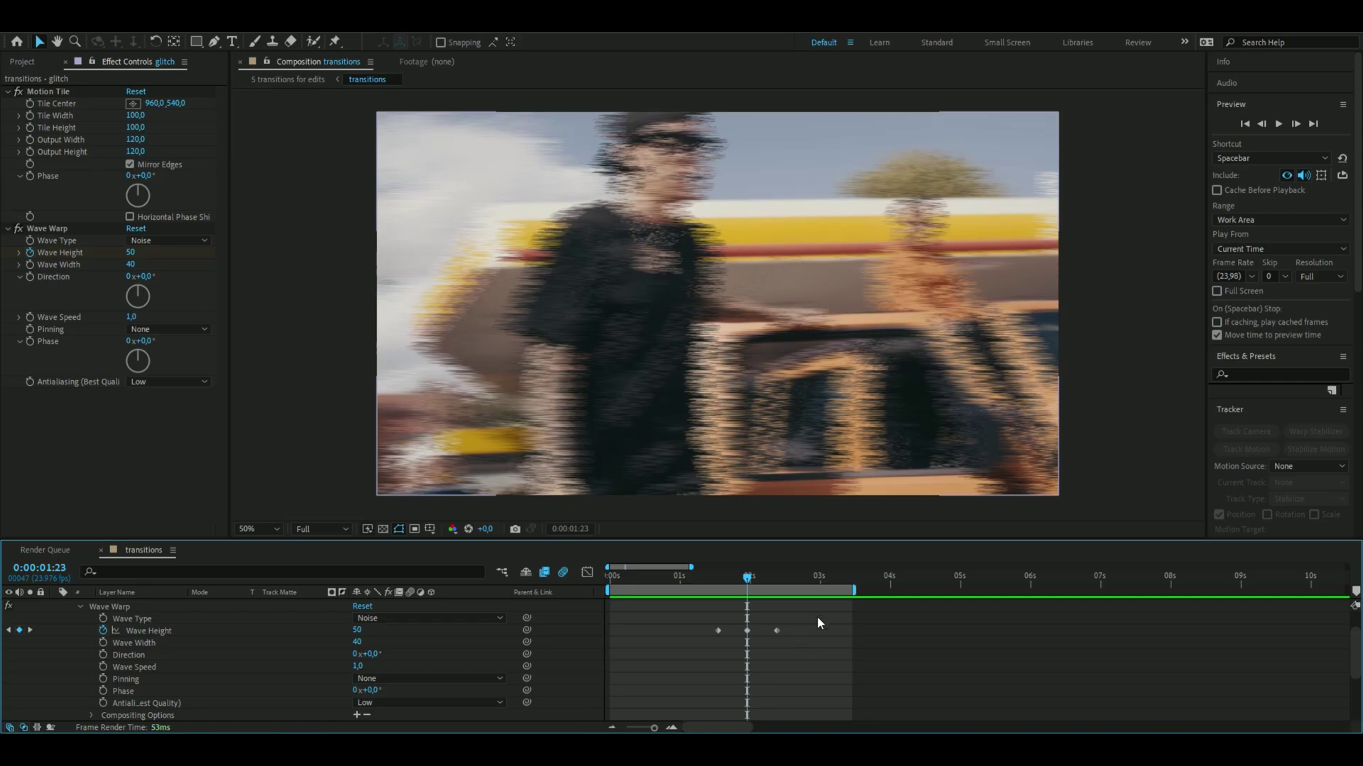
drag(793, 625, 688, 670)
click(585, 572)
click(671, 728)
click(672, 728)
click(865, 691)
drag(709, 606, 775, 671)
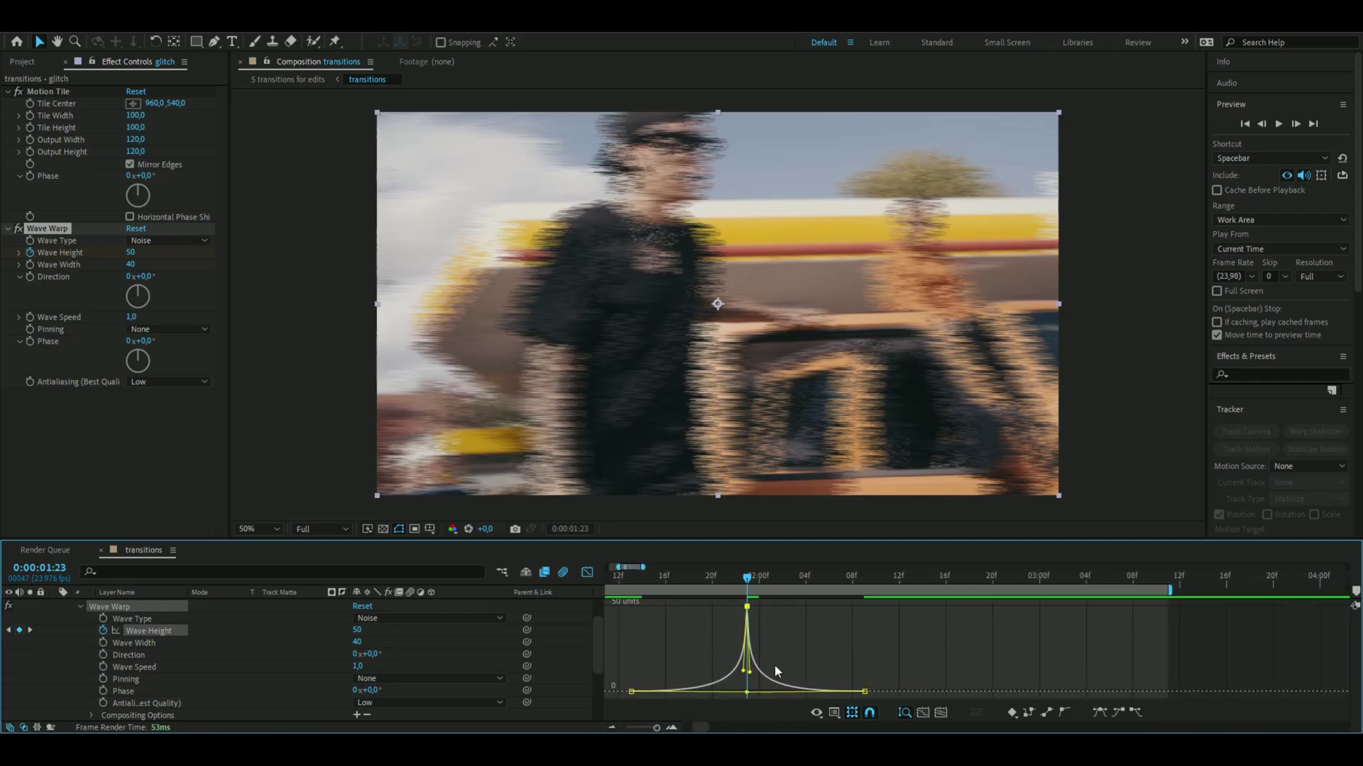
Scrub through the transition to check the eased Wave Warp glitch around the cut
drag(749, 578, 645, 584)
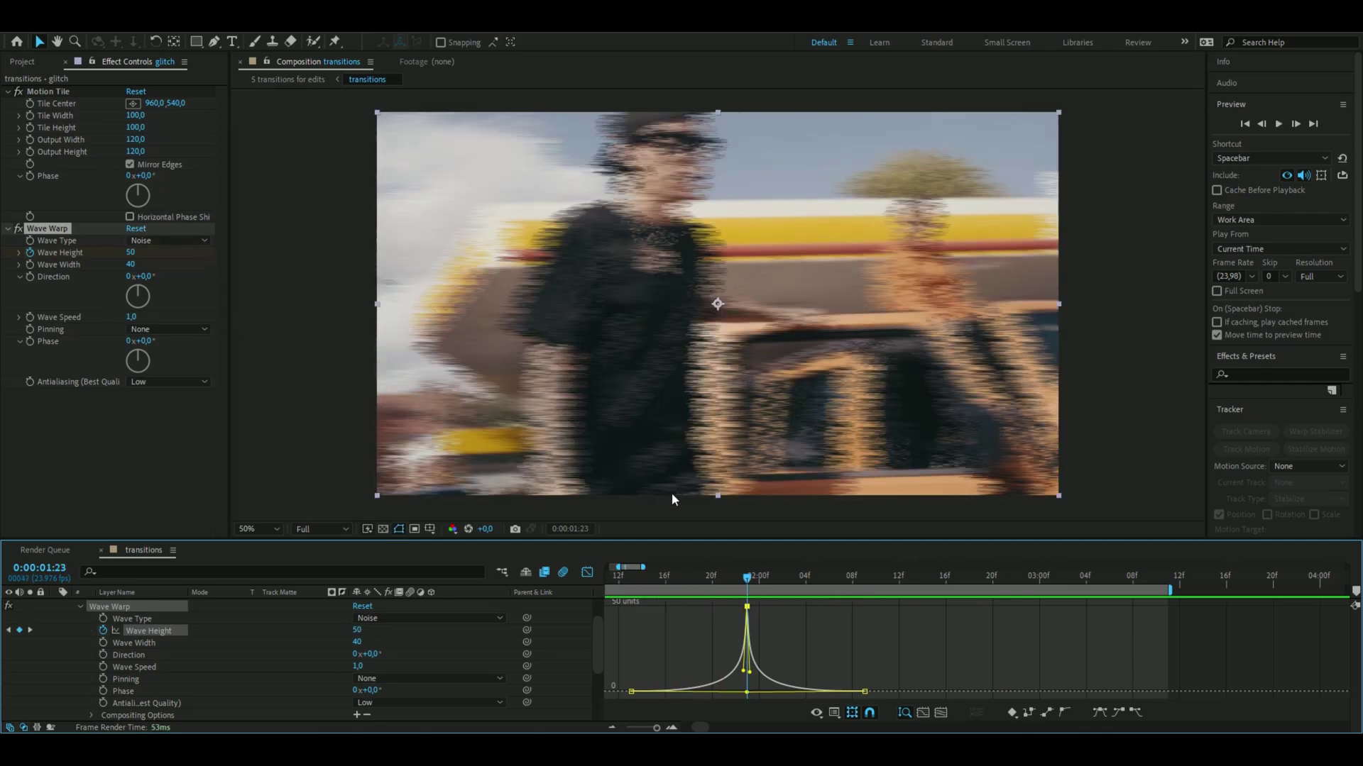
key(period)
key(period)
drag(131, 264, 1326, 345)
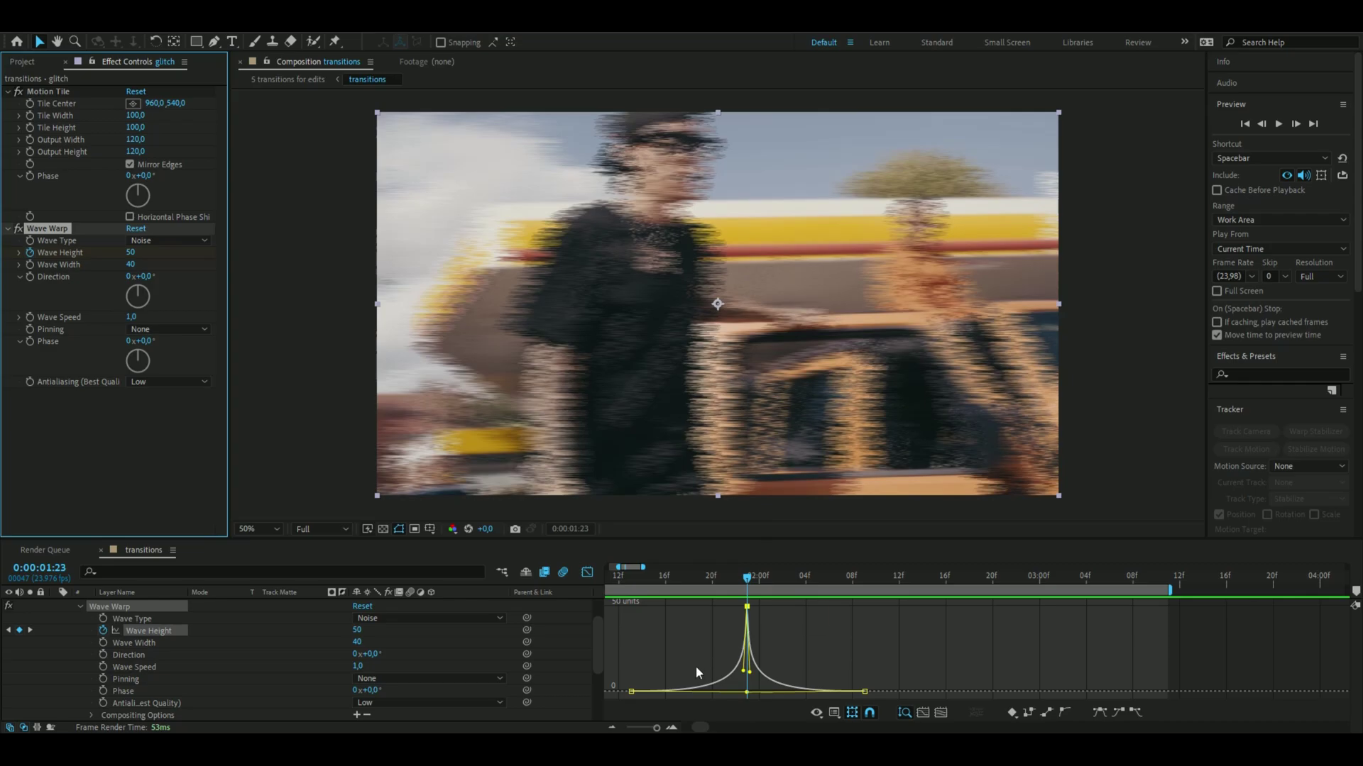
Leave the Graph Editor and collapse the glitch layer's properties in the timeline
click(587, 572)
scroll(199, 653, up, 3)
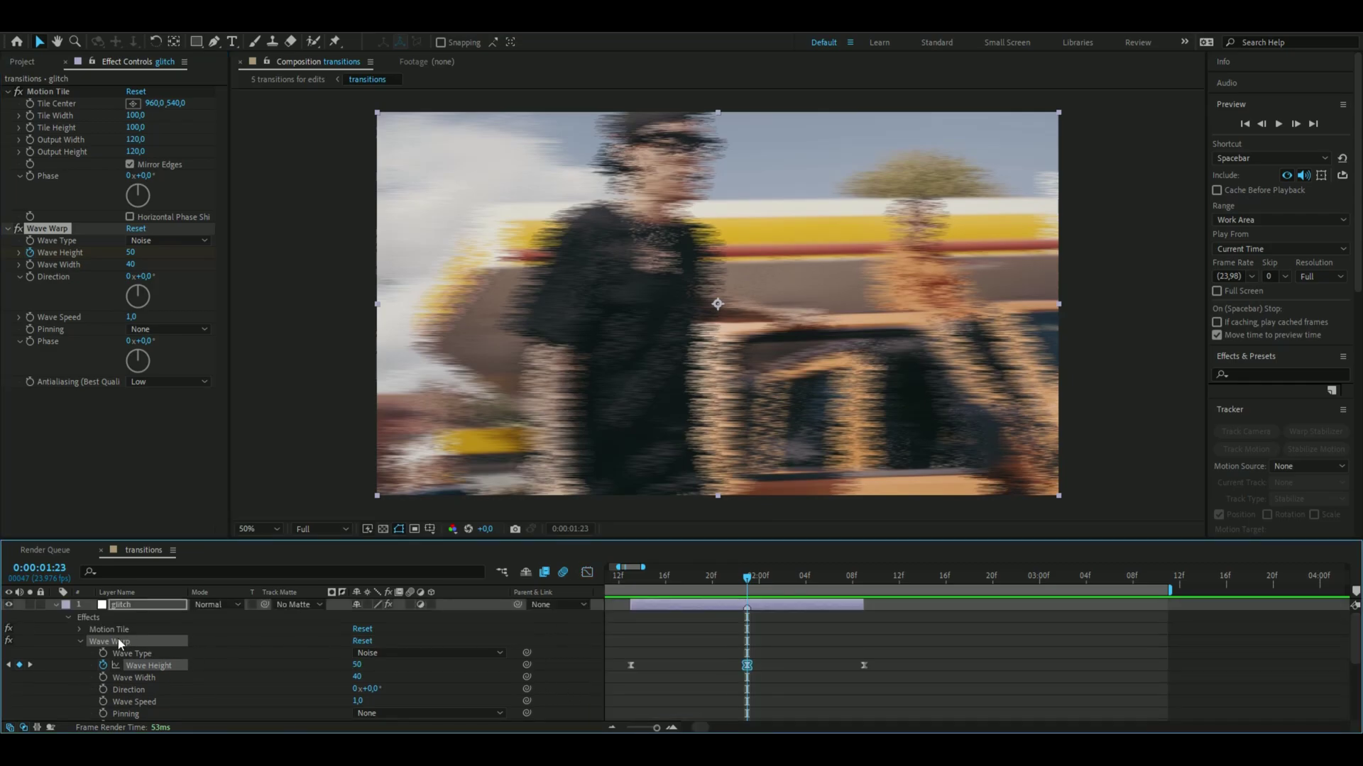
click(54, 605)
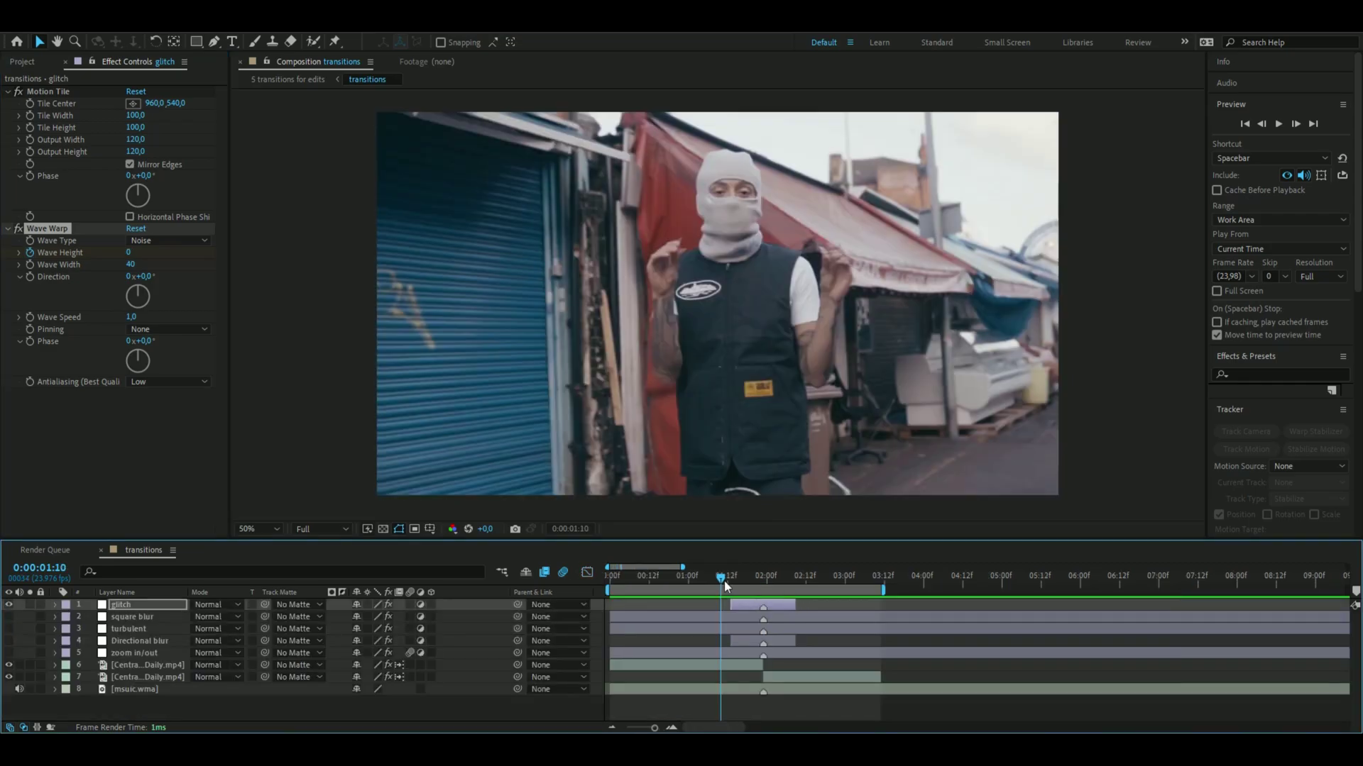
Move the playhead back to 0:00:00:20 and make the square blur, turbulent, Directional blur and zoom in/out layers visible
drag(724, 580, 675, 576)
drag(9, 617, 9, 653)
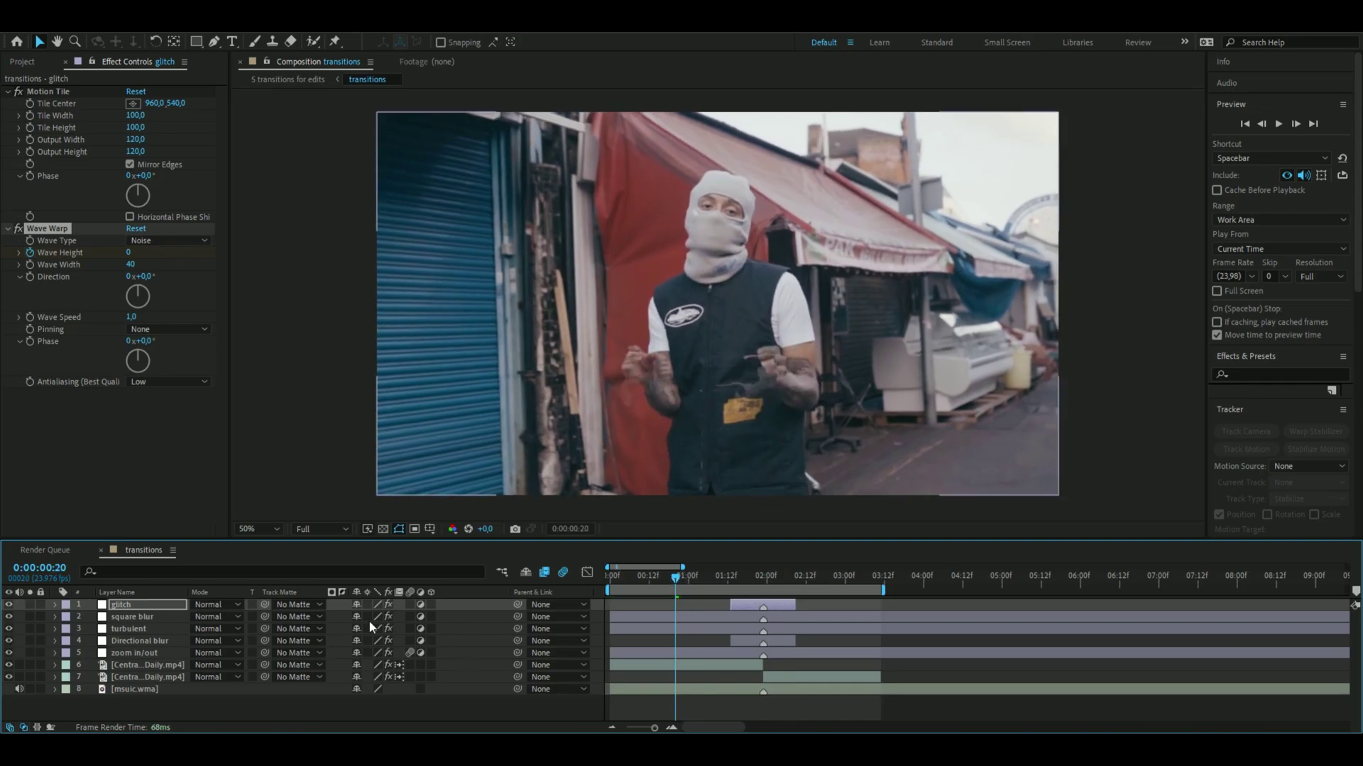